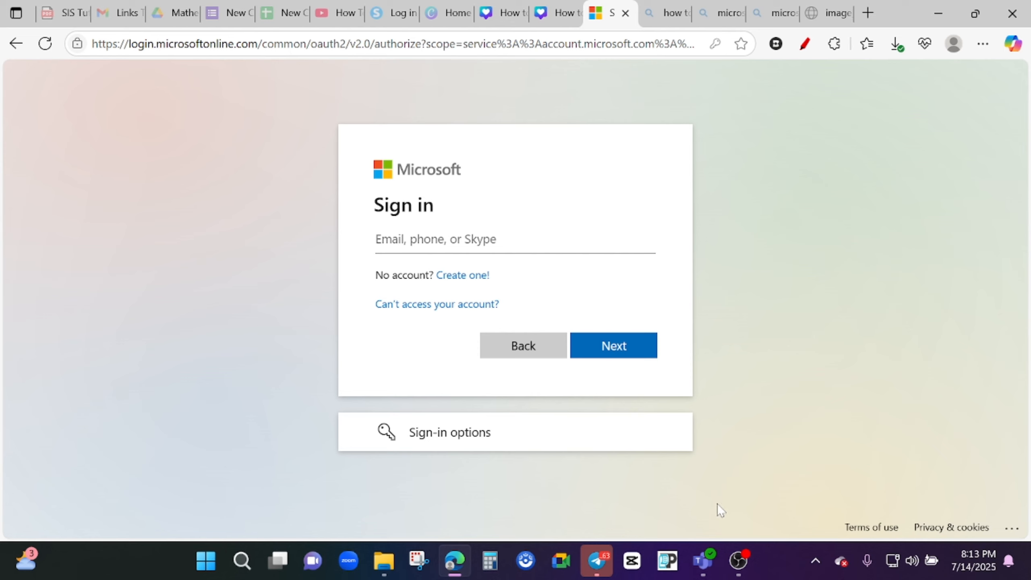
Switch to Microsoft Teams and check the Unread filter in the activity feed.
mouse_move(703, 561)
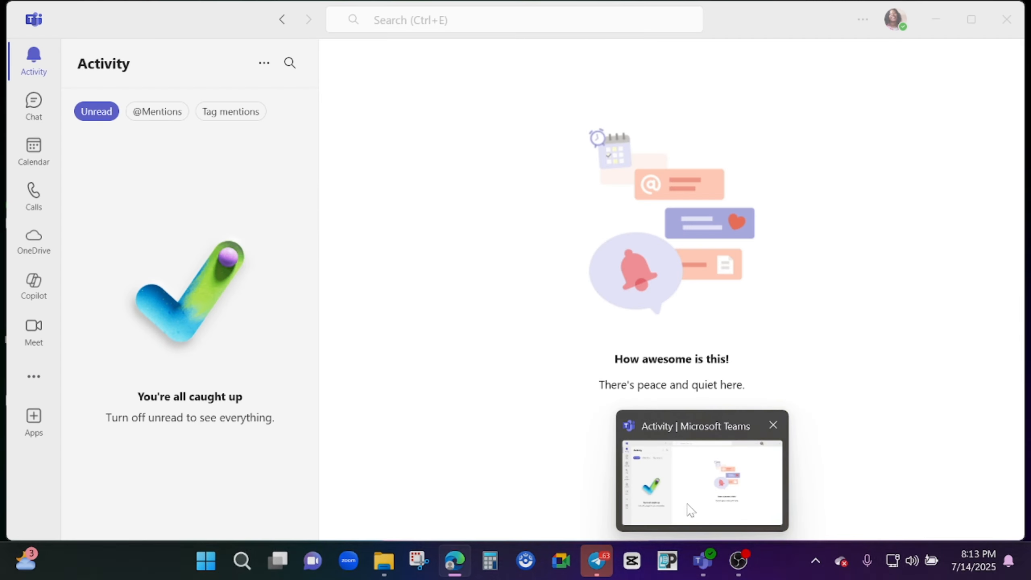
left_click(690, 510)
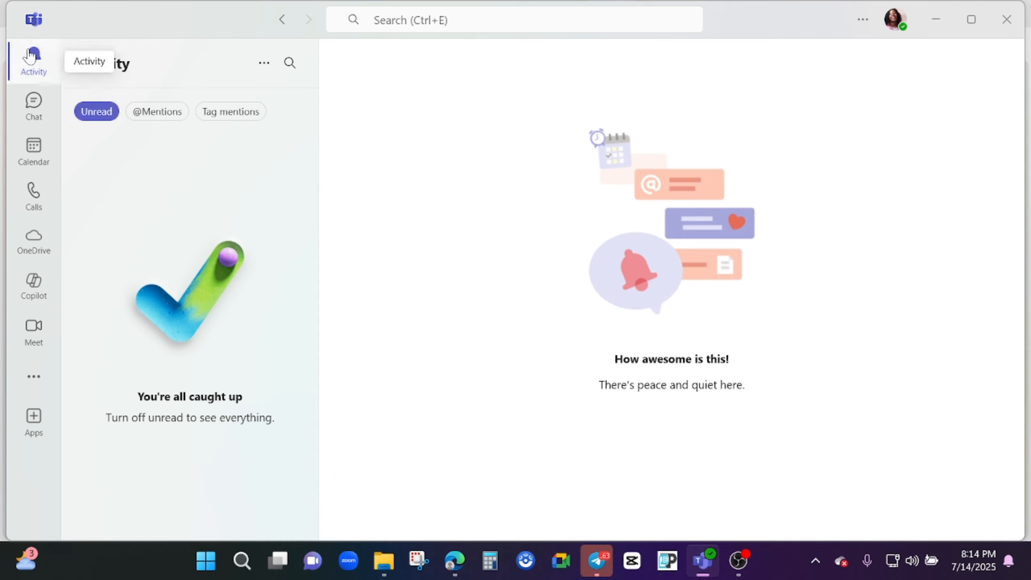
left_click(109, 122)
left_click(108, 122)
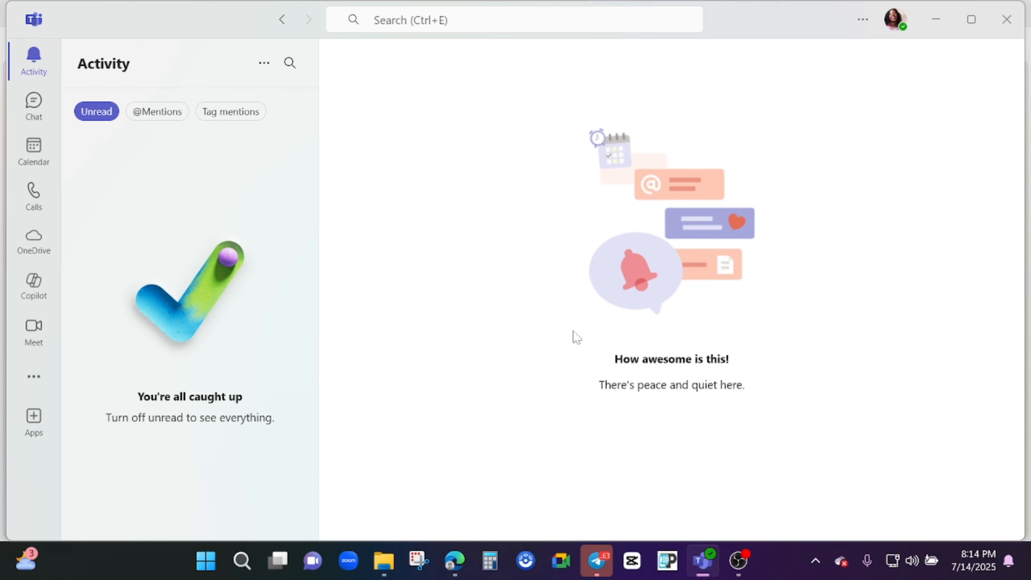
Open the chat with the first contact in the chat list and send the message "how are you doing".
left_click(30, 104)
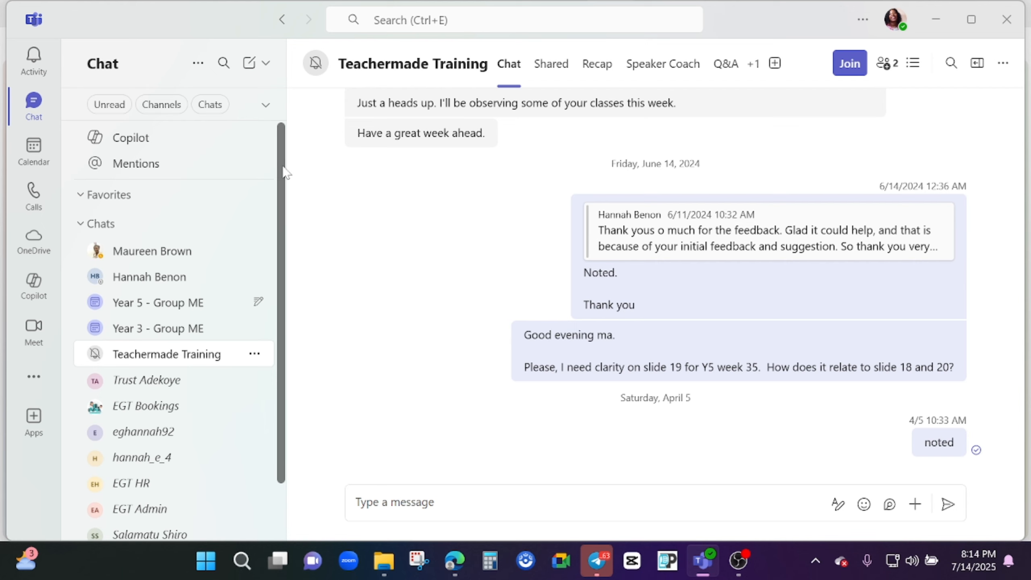
left_click_drag(283, 166, 283, 174)
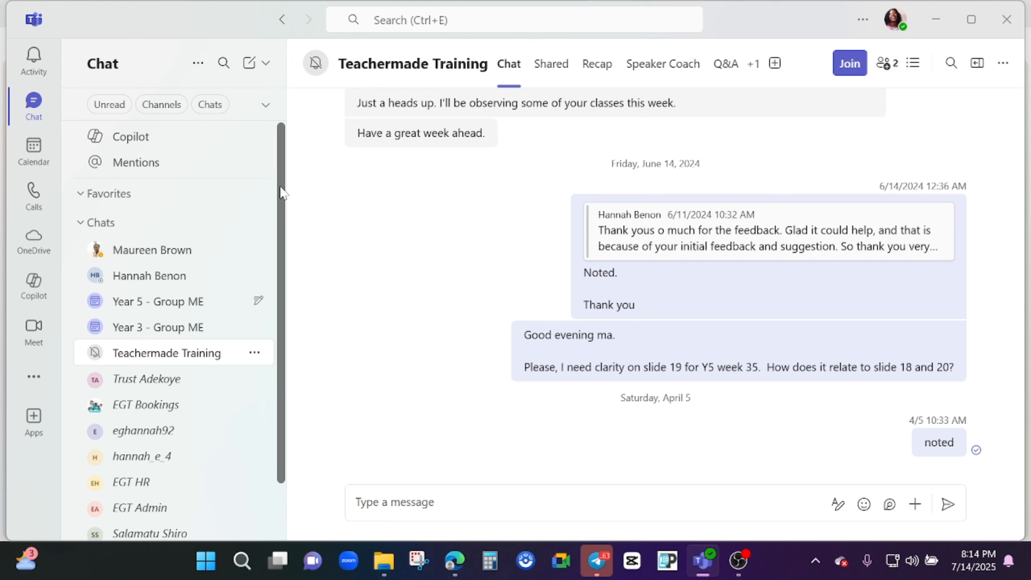
scroll(282, 193, "down", 1)
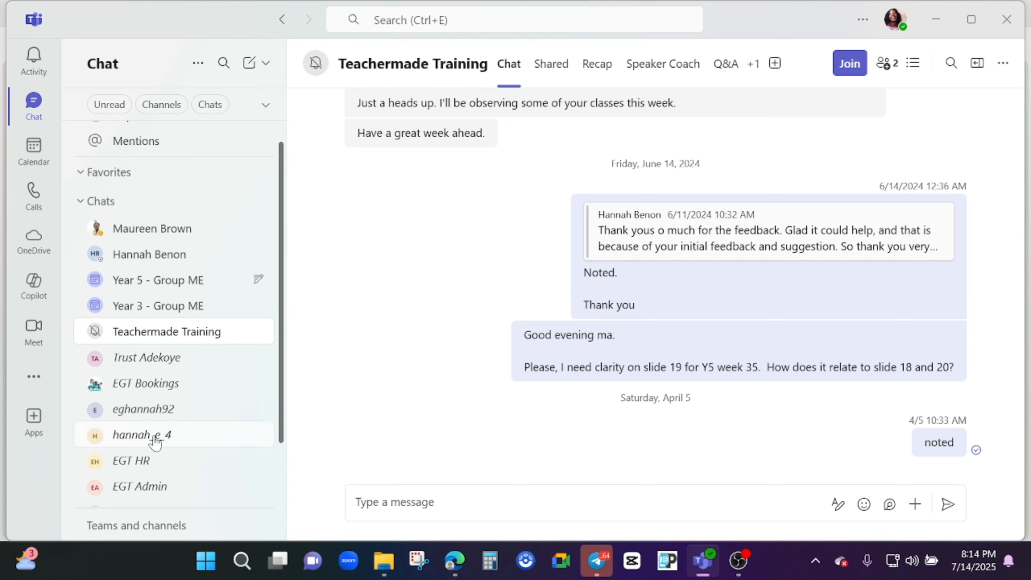
left_click(147, 233)
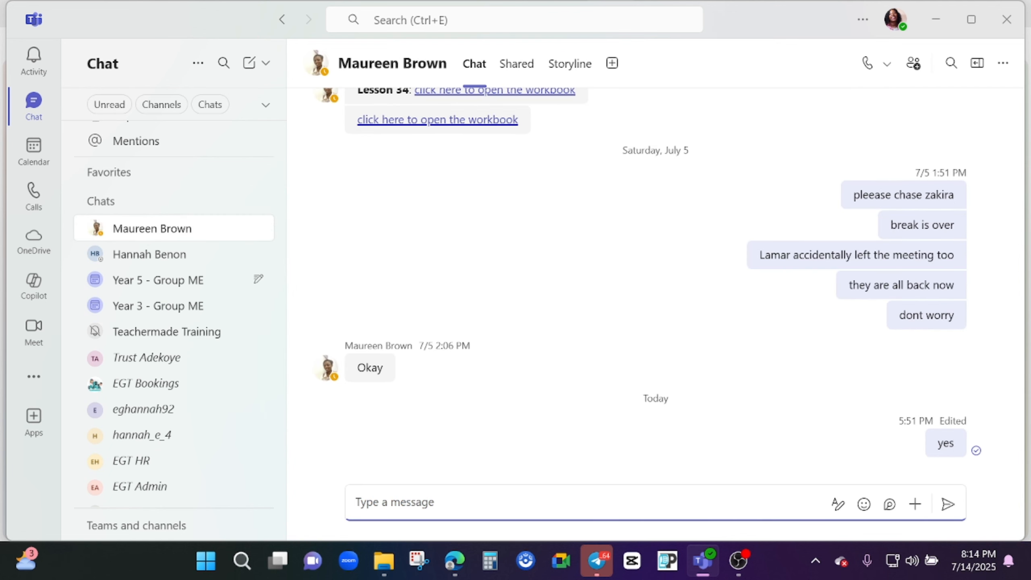
type("how are you doing")
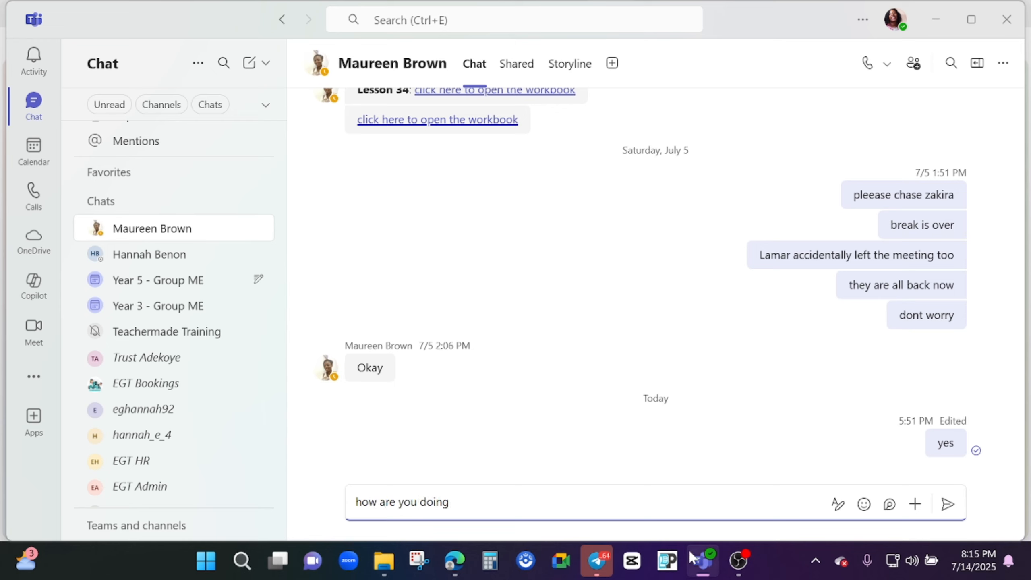
left_click(949, 505)
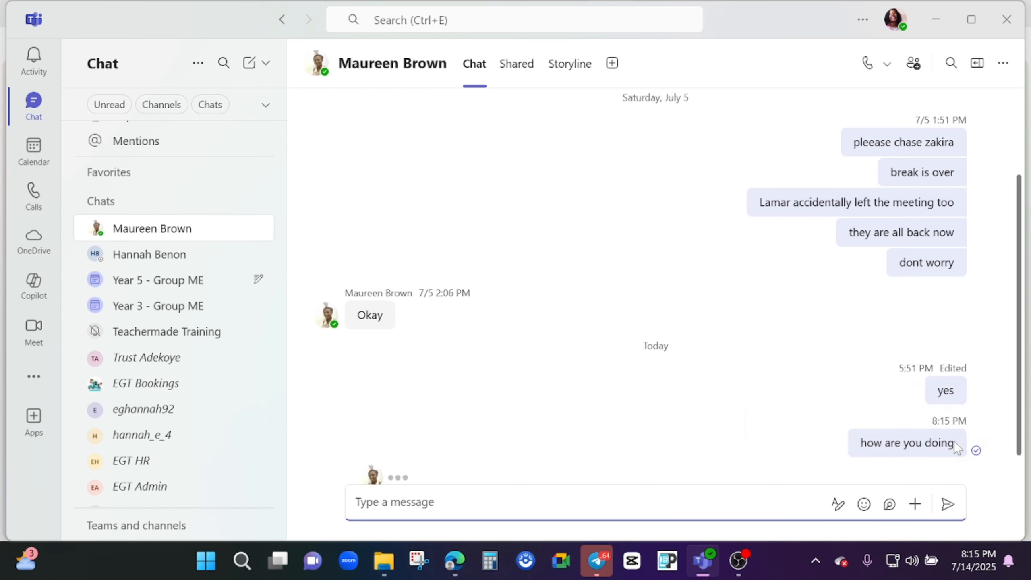
Open the sent message "how are you doing" for editing and save it with the same text.
mouse_move(946, 437)
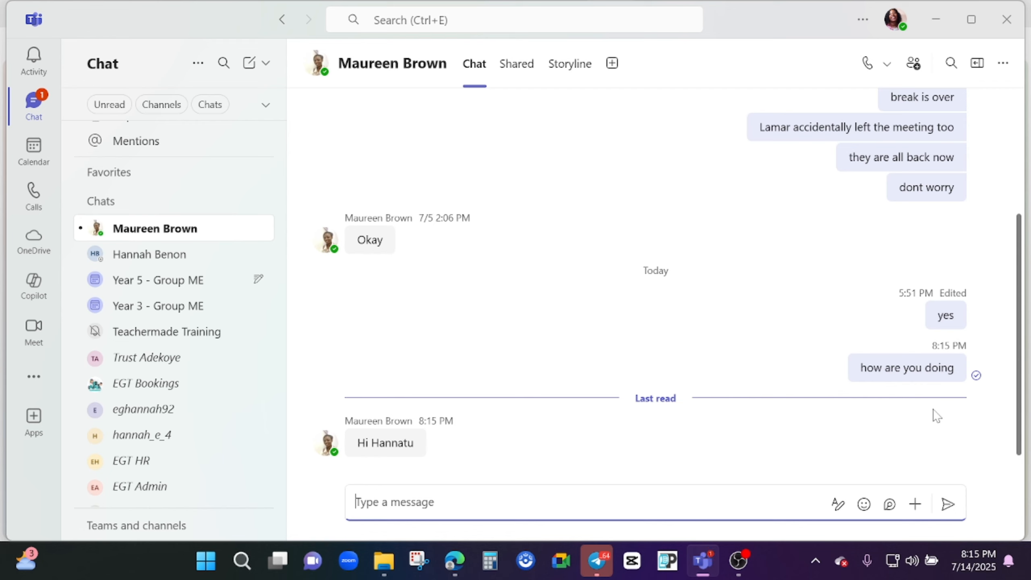
mouse_move(934, 359)
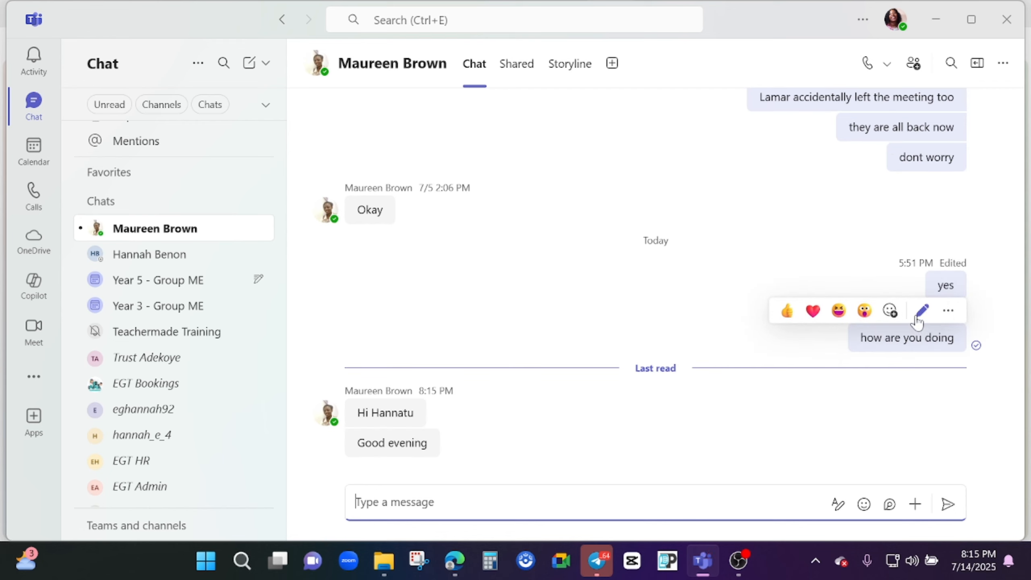
left_click(921, 312)
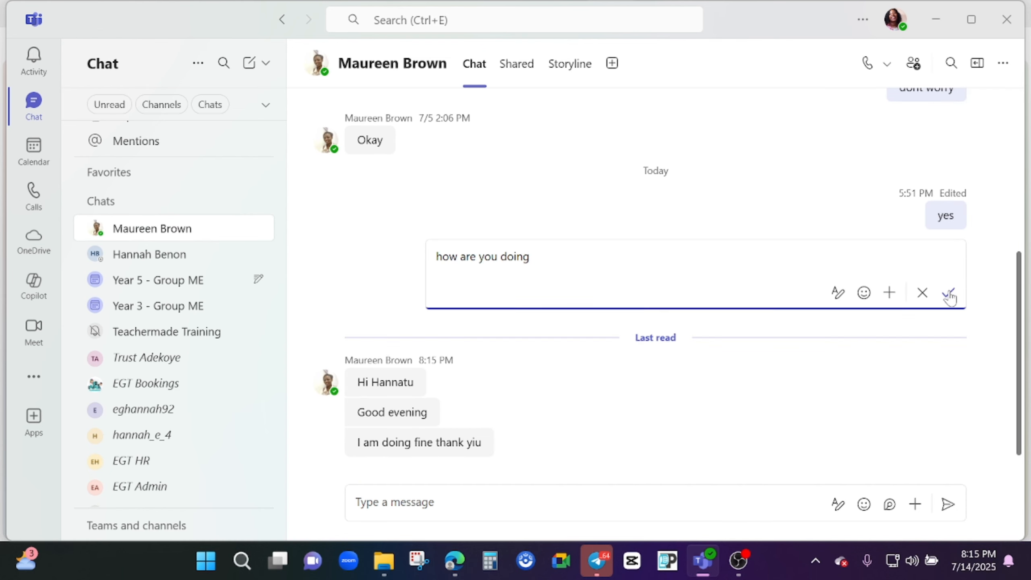
left_click(948, 293)
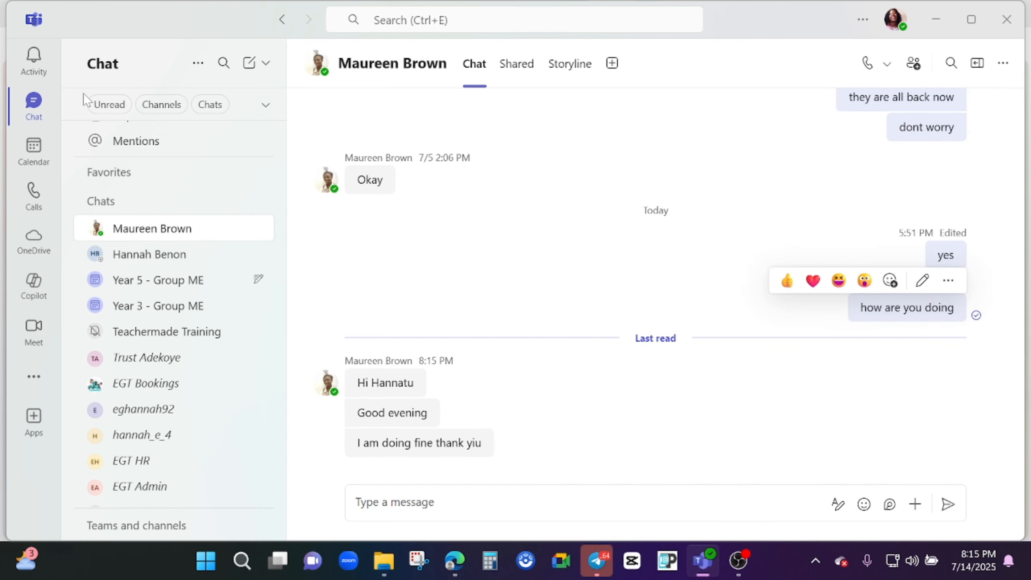
View the call history and the recent OneDrive files.
left_click(35, 197)
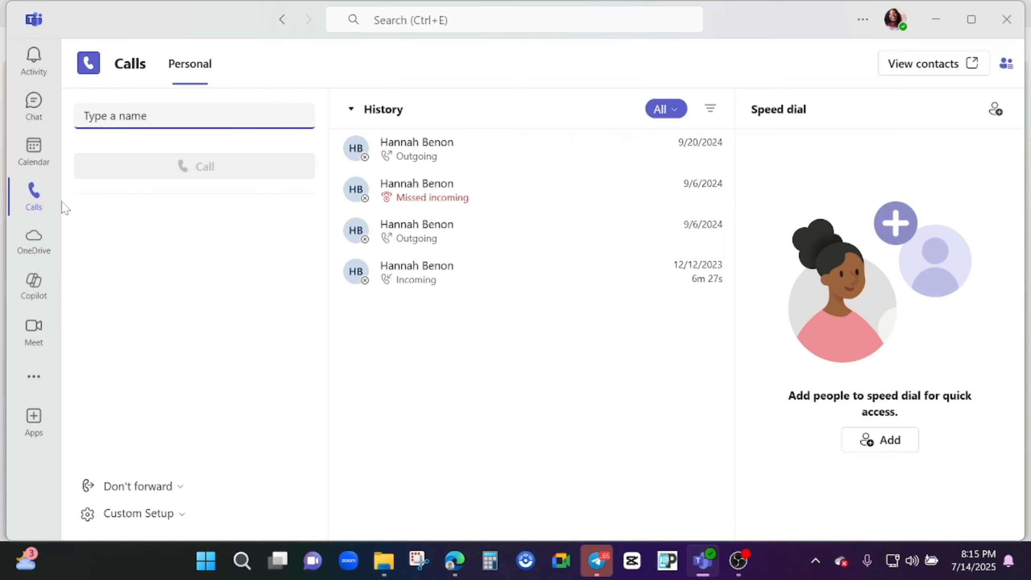
left_click(34, 246)
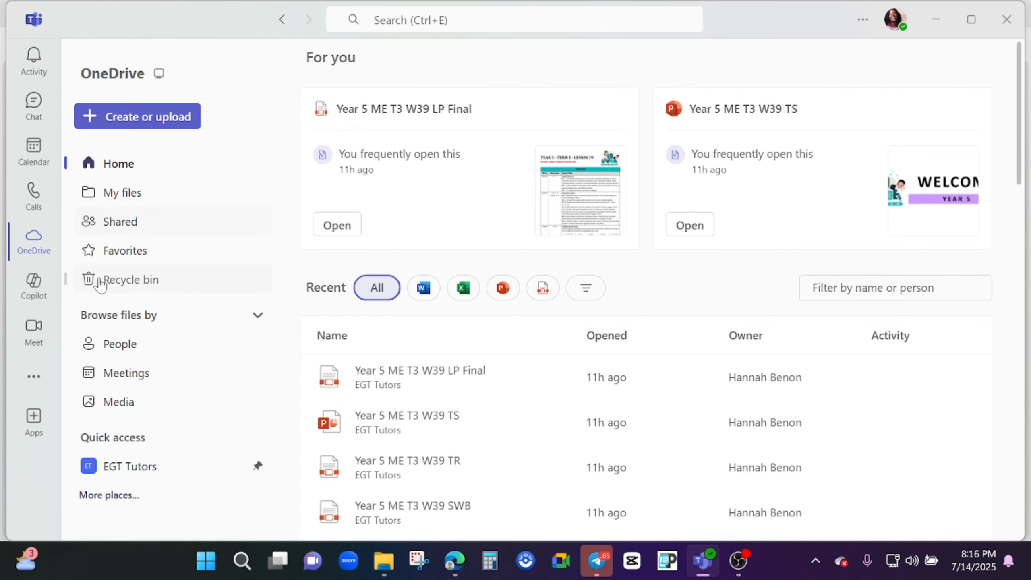
Ask Copilot "what is velocity?" and look over its answer.
left_click(29, 293)
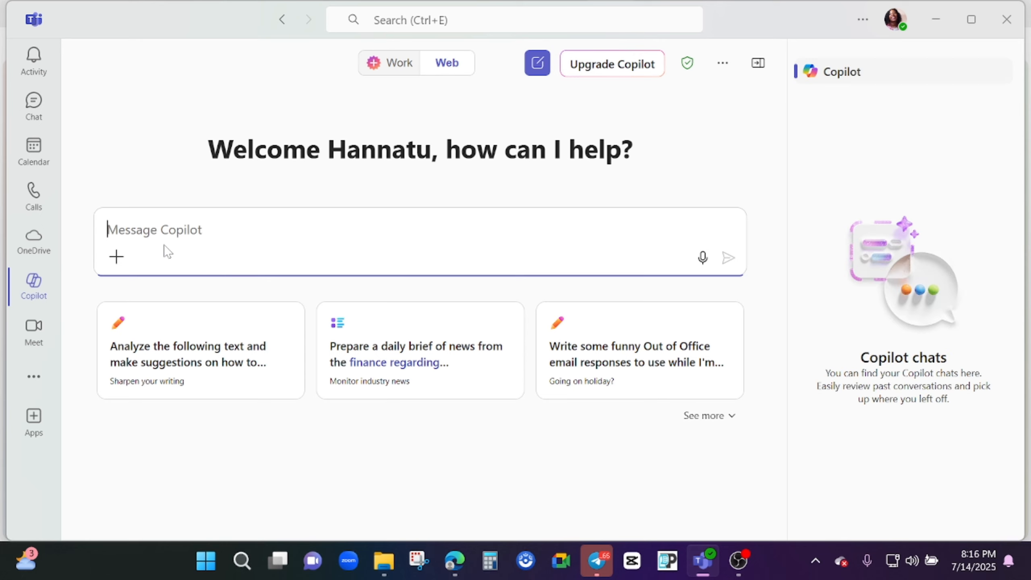
type("h")
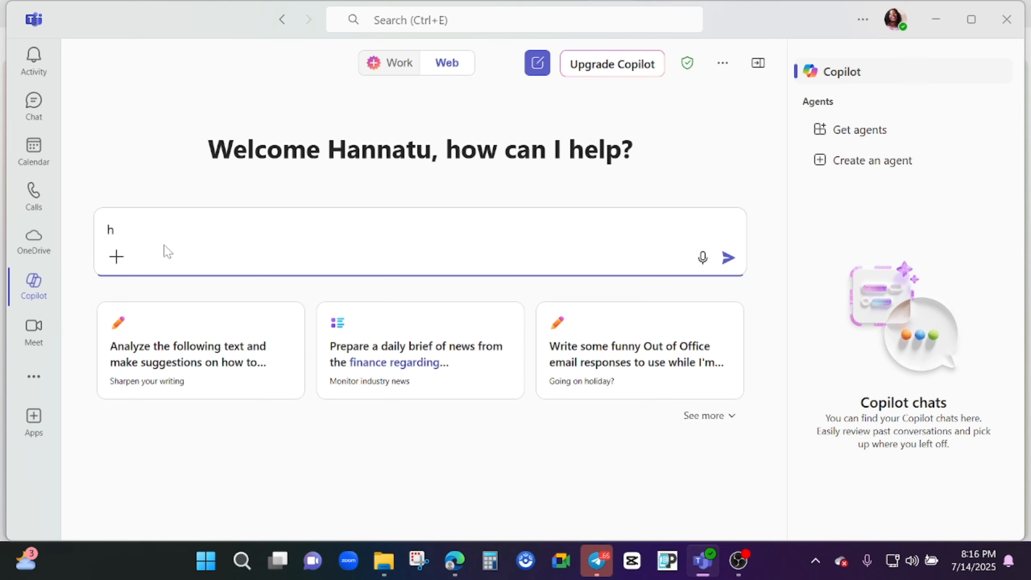
key("BackSpace")
type("what is velocity?")
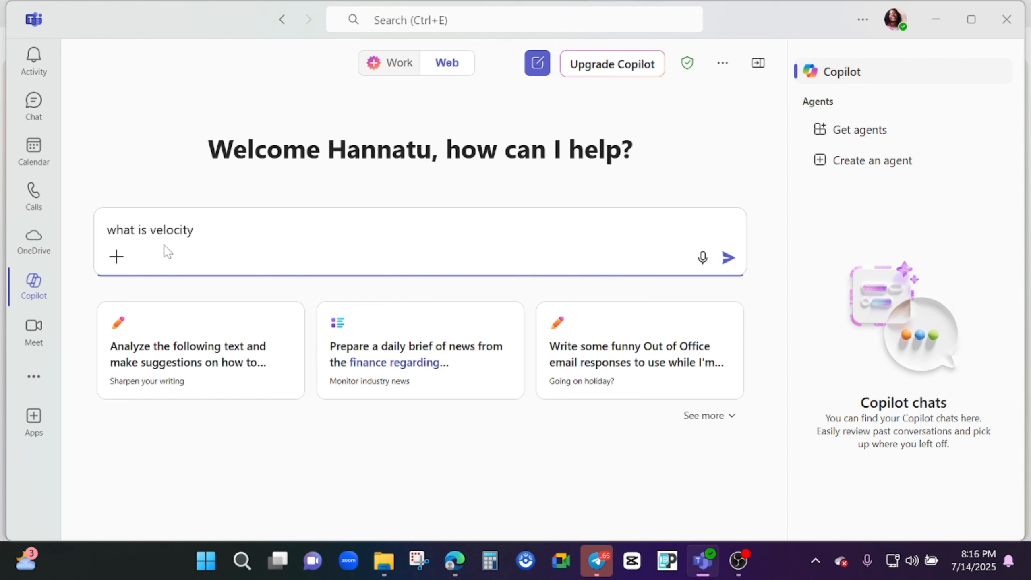
left_click(726, 260)
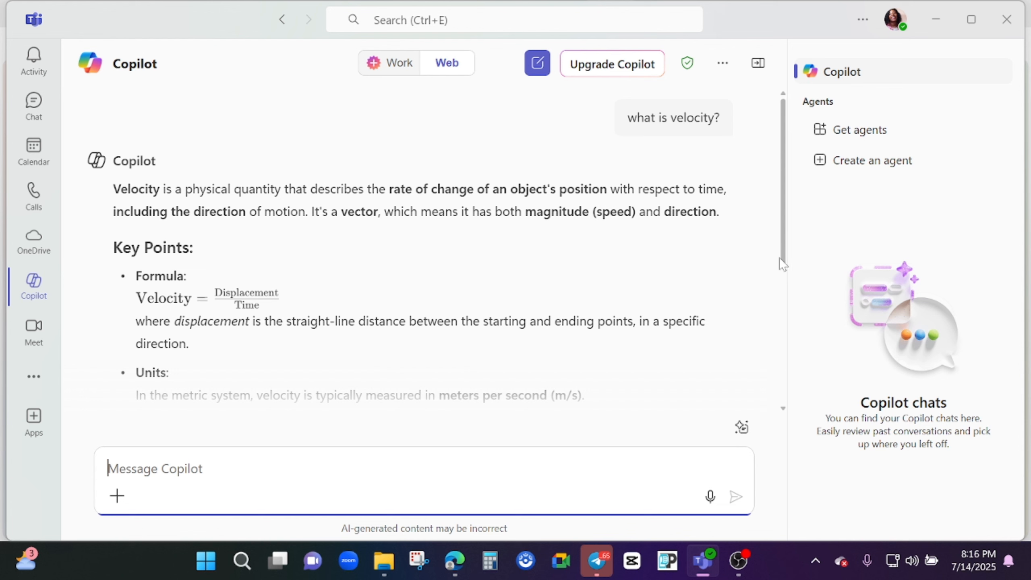
mouse_move(783, 248)
left_mouse_down()
mouse_move(785, 302)
mouse_move(786, 249)
left_mouse_up()
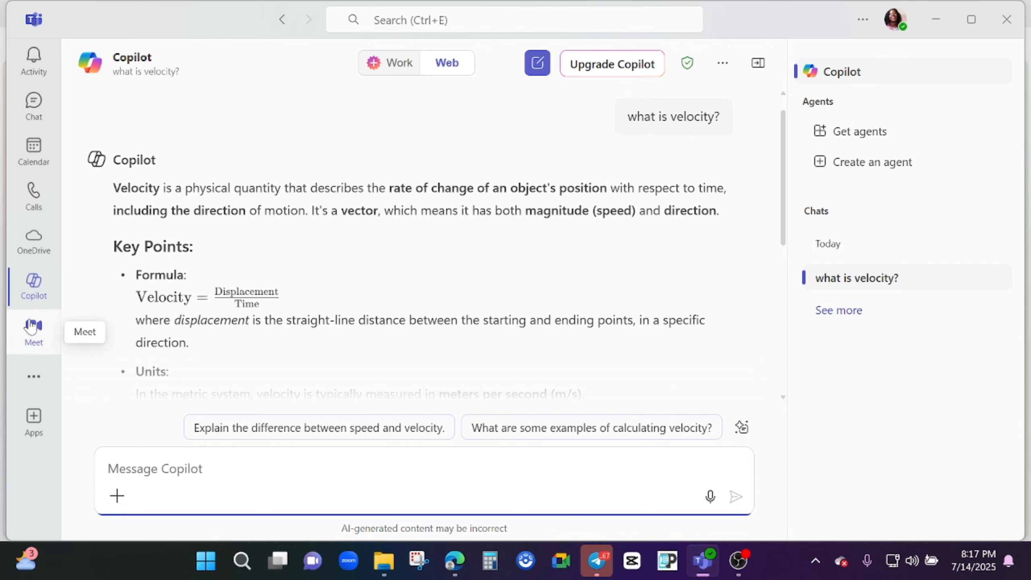
View the Meet page and examine the available types of new meeting, without creating one.
left_click(34, 331)
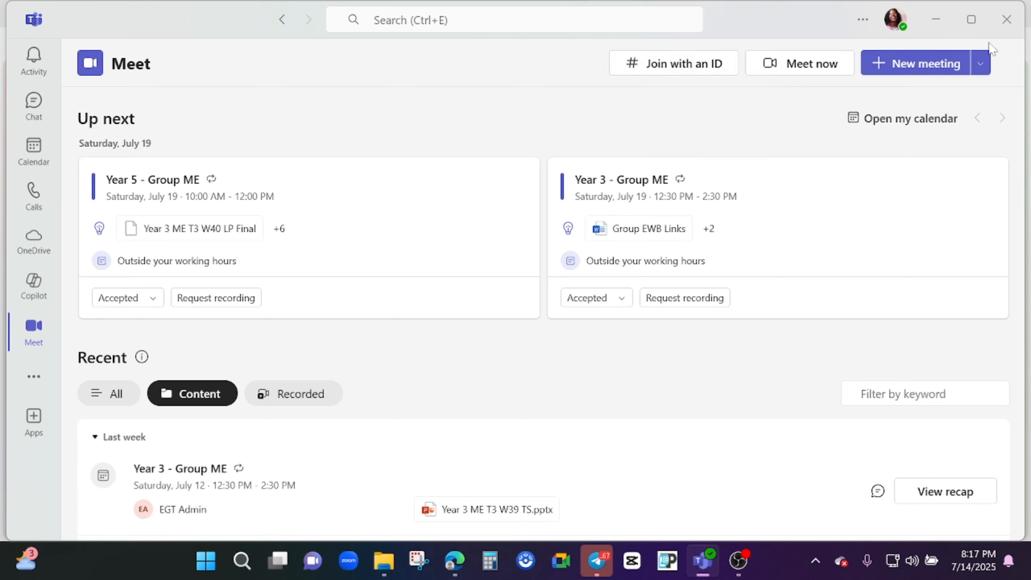
left_click(981, 64)
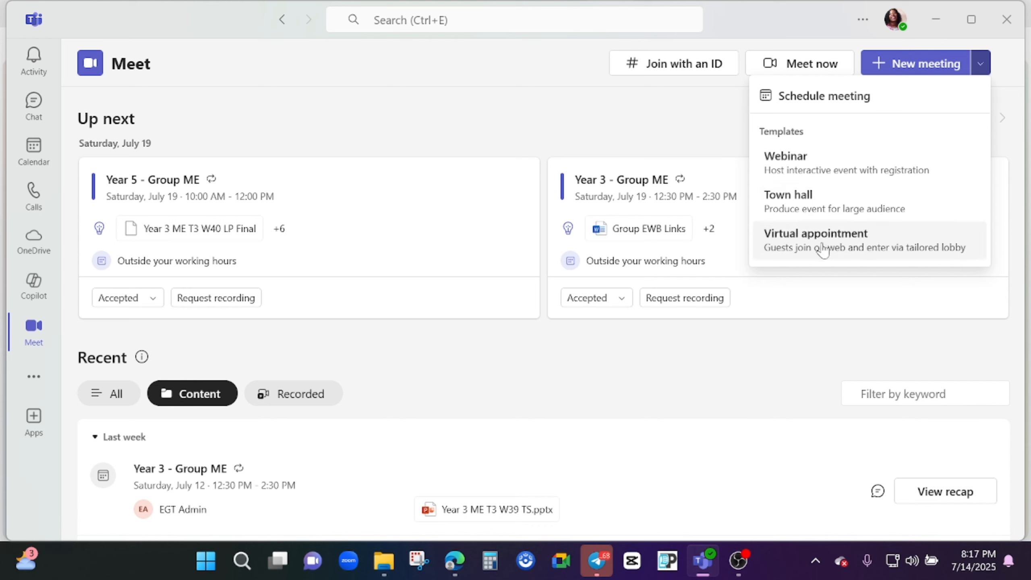
left_click(710, 120)
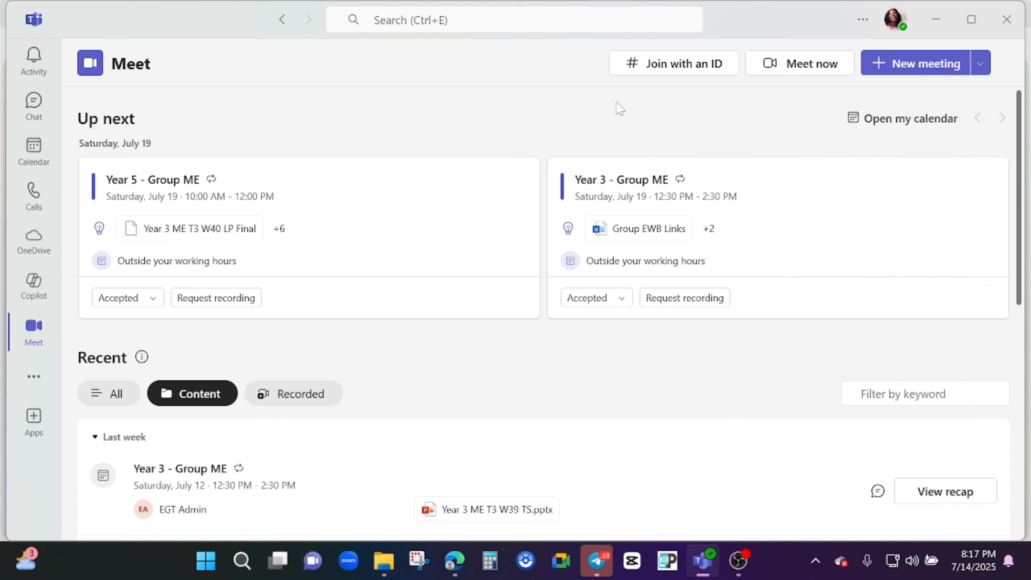
Open the calendar and look through its Month, Work week and Day views, ending in Week view.
left_click(34, 150)
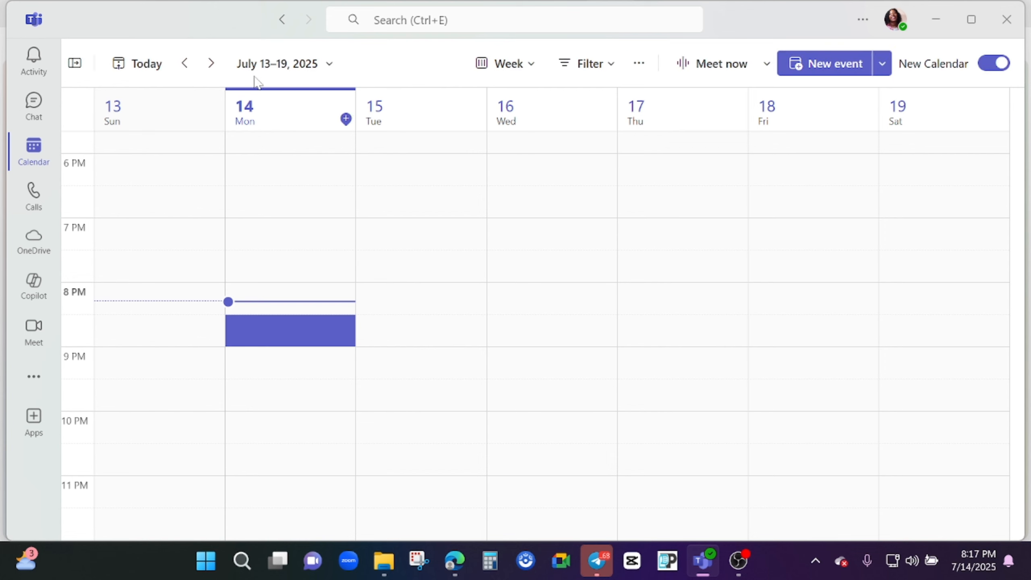
left_click(540, 66)
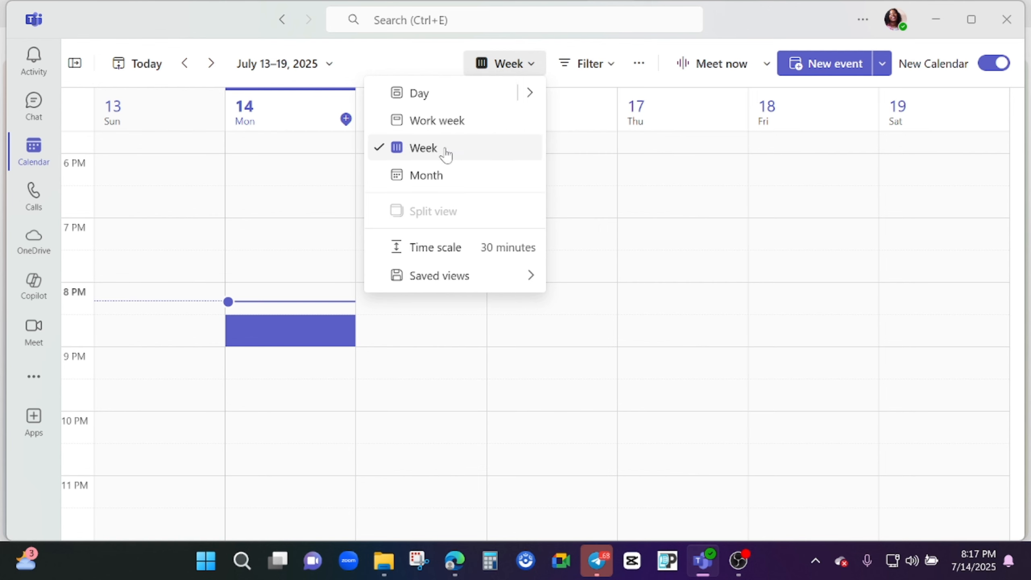
left_click(426, 175)
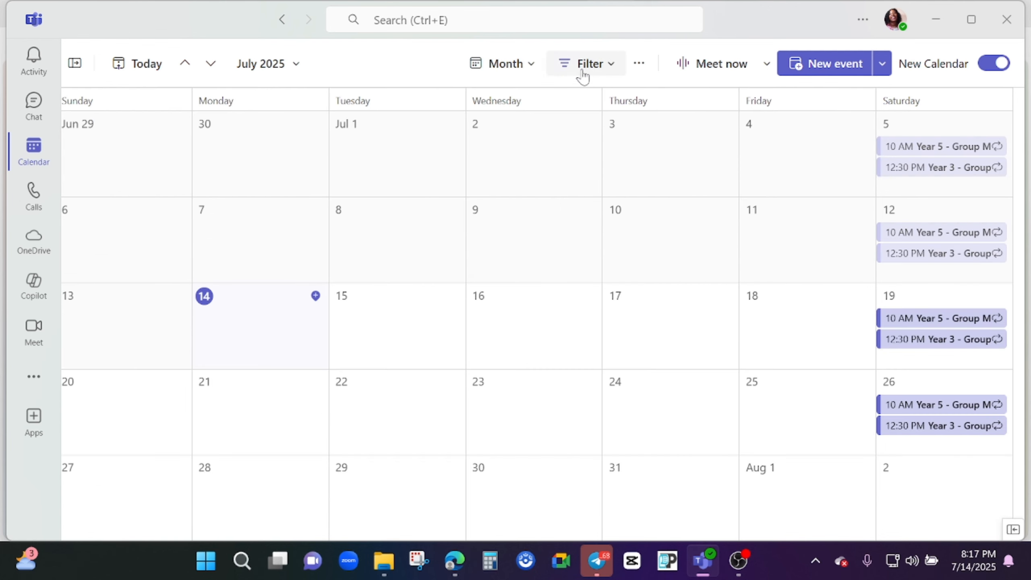
left_click(532, 66)
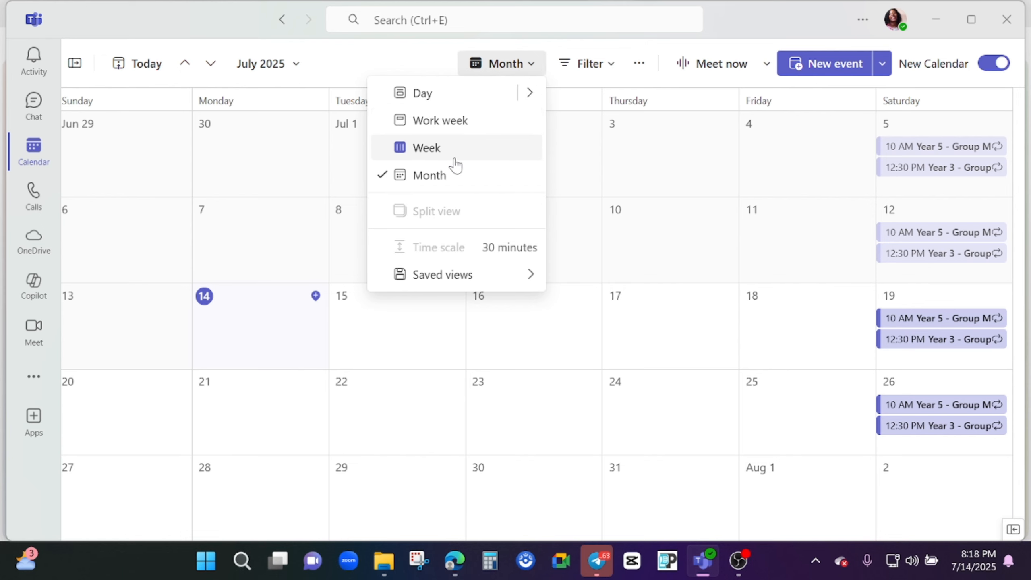
left_click(449, 129)
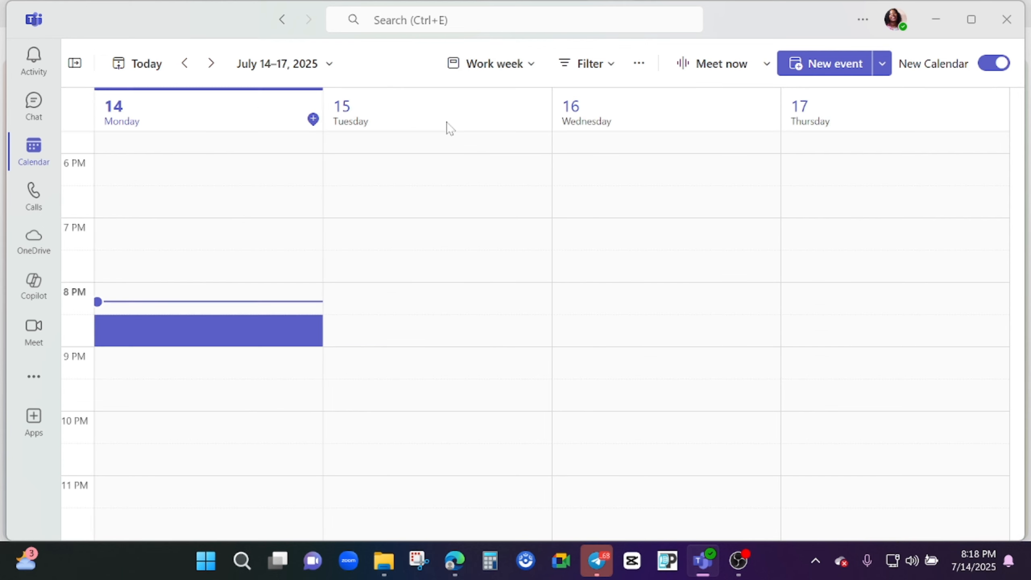
left_click(521, 73)
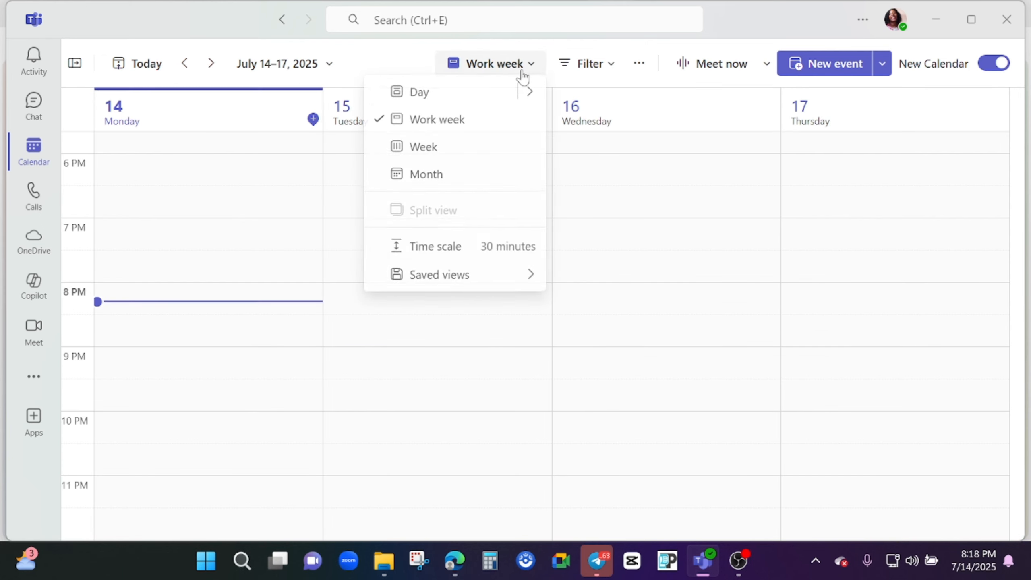
left_click(463, 96)
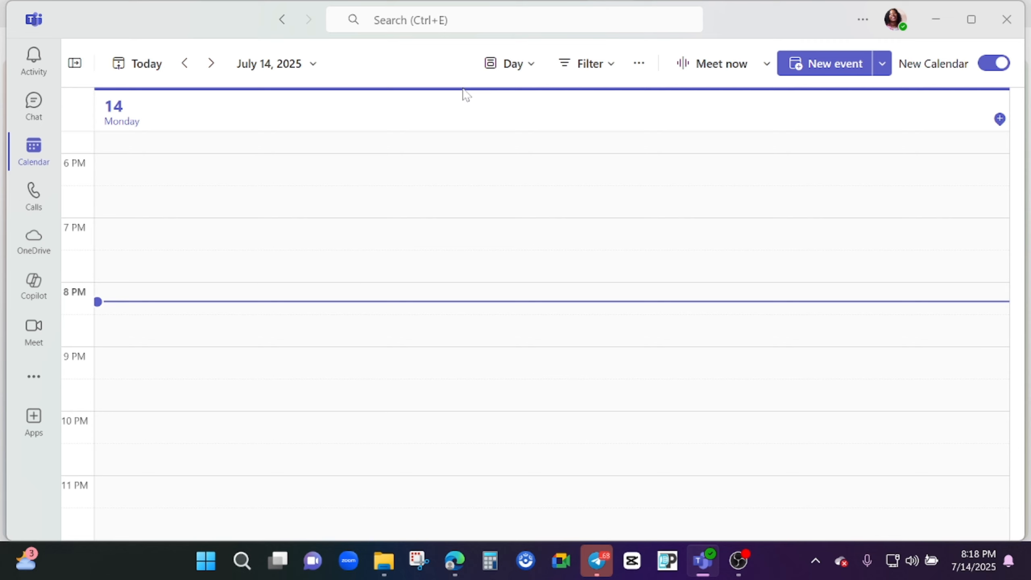
left_click(535, 69)
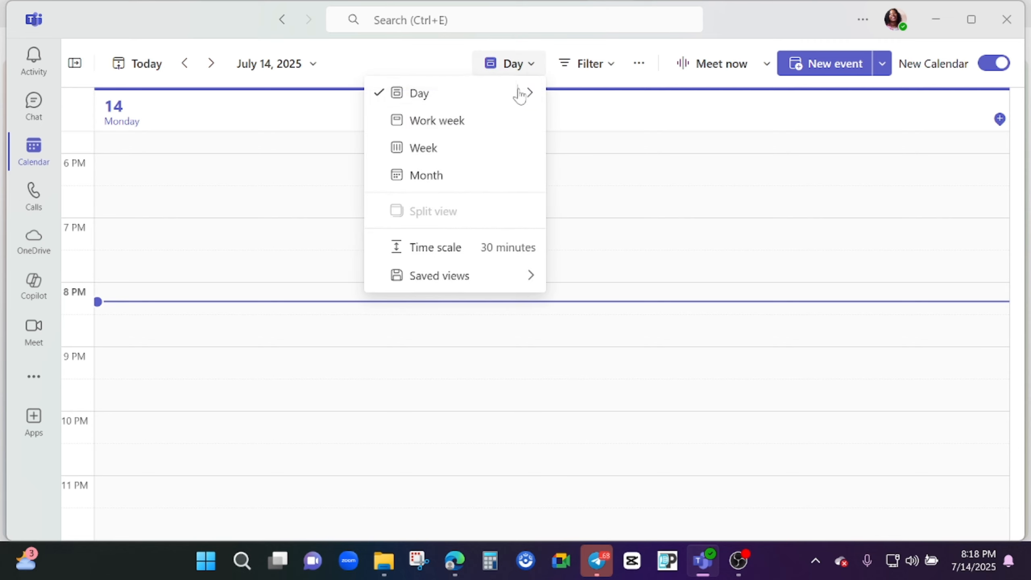
left_click(450, 164)
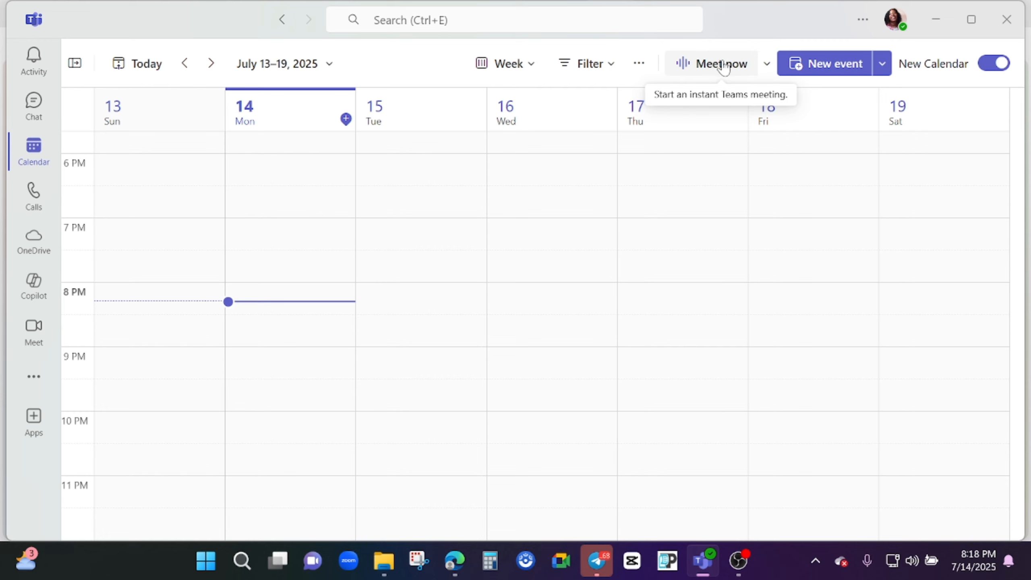
Look over the new event types and draft an event on Tuesday, July 15, titled as a meeting with a contact.
left_click(883, 64)
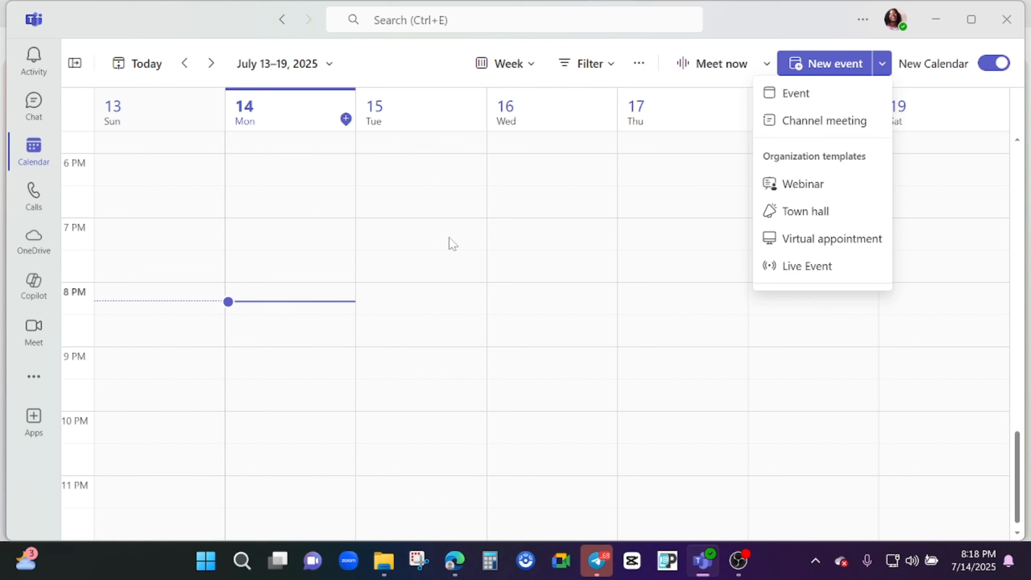
left_click(428, 240)
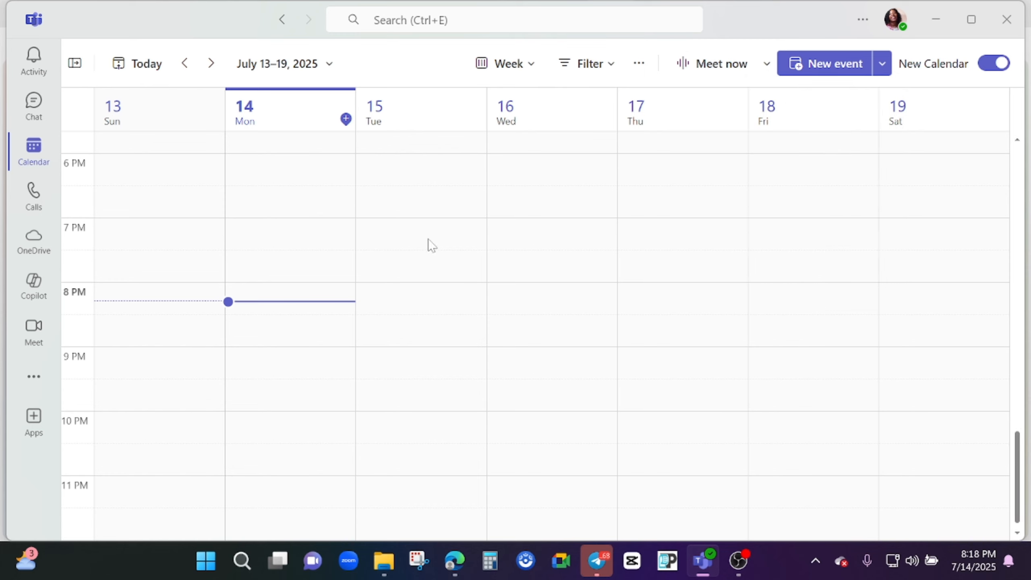
left_click(429, 240)
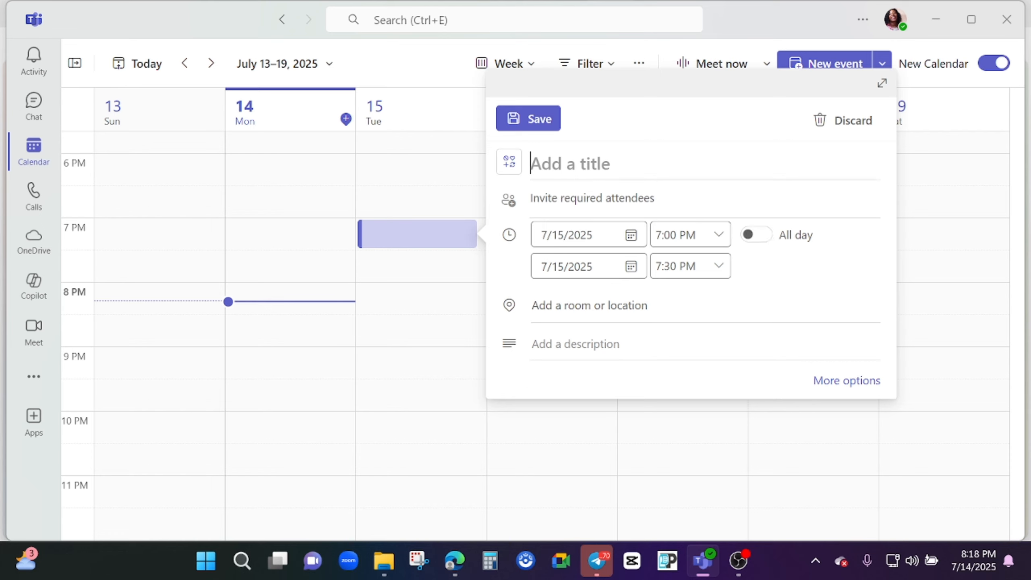
type("m")
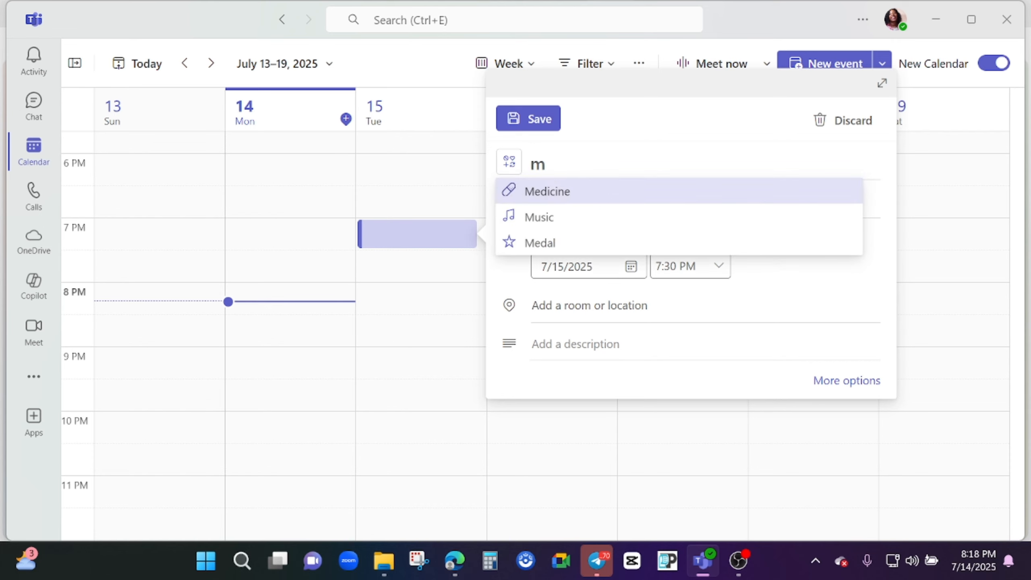
type("etting w")
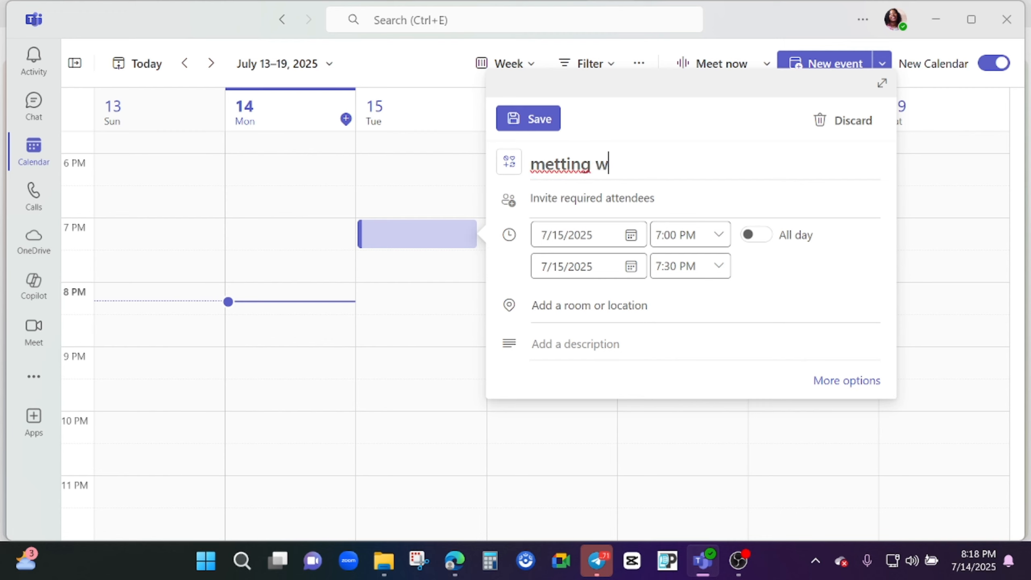
type("ith hannie")
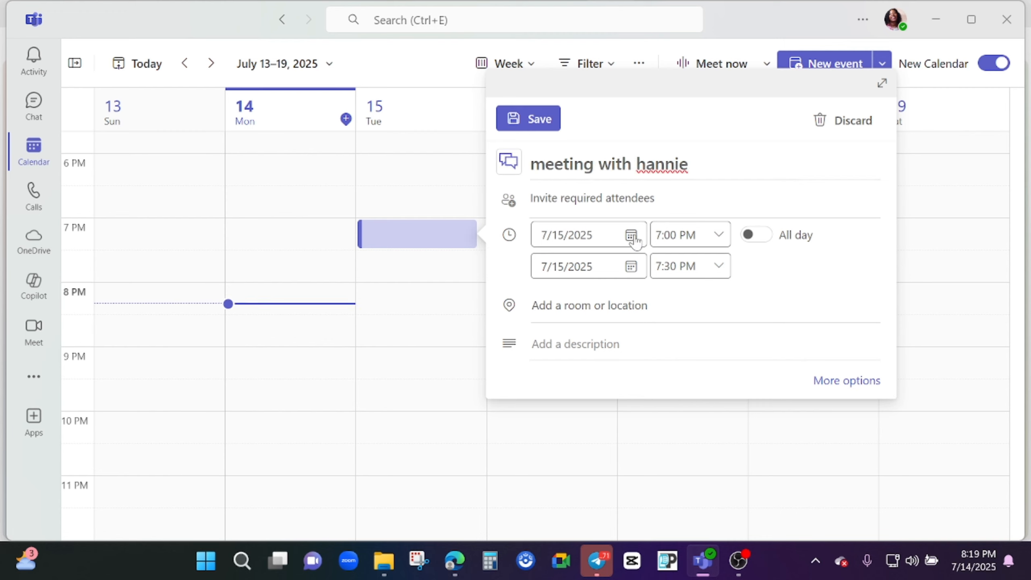
Set the event to run on 7/15/2025 from 7:30 PM to 9:00 PM.
left_click(632, 235)
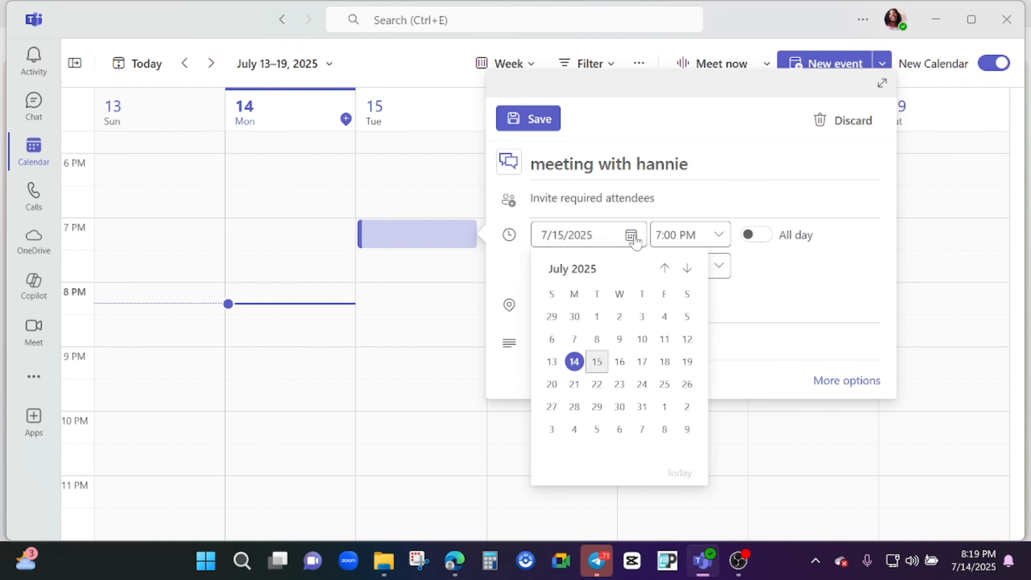
left_click(597, 362)
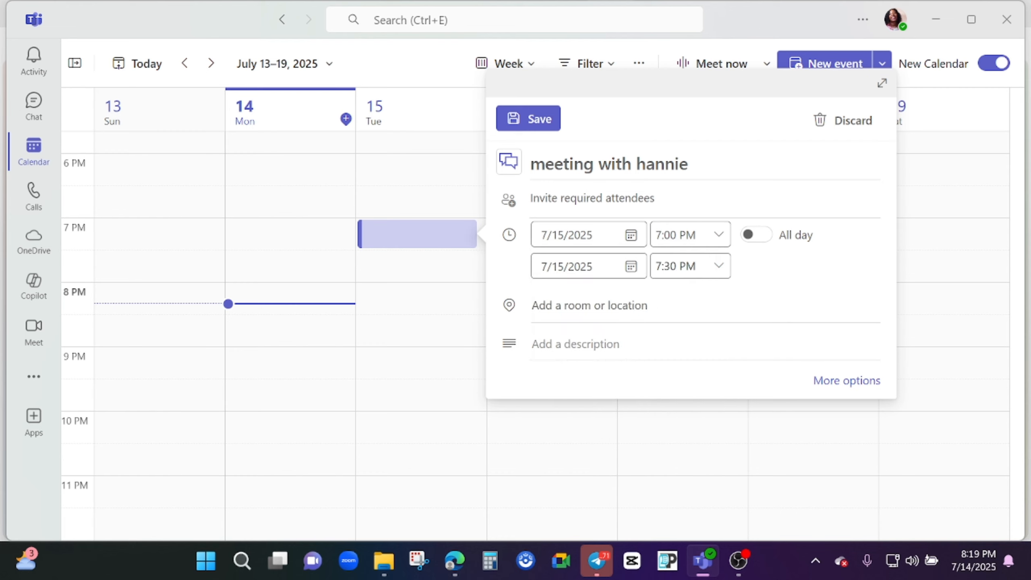
left_click(720, 236)
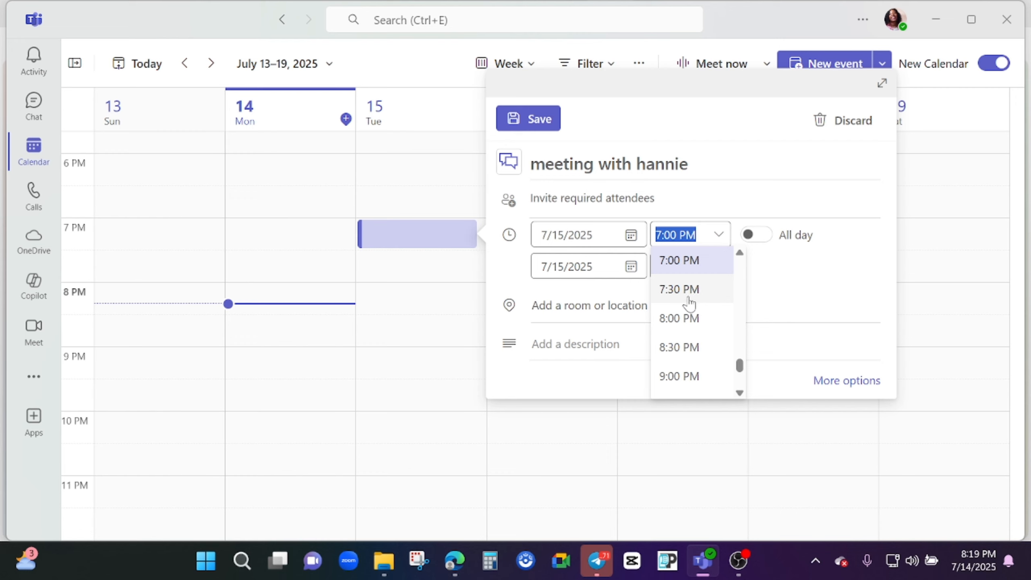
left_click(689, 302)
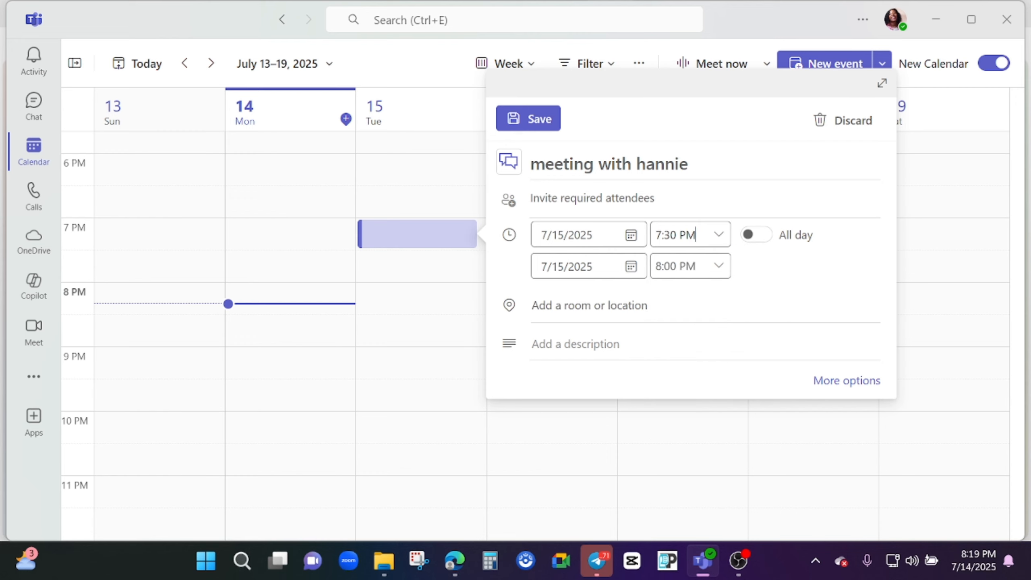
left_click(632, 268)
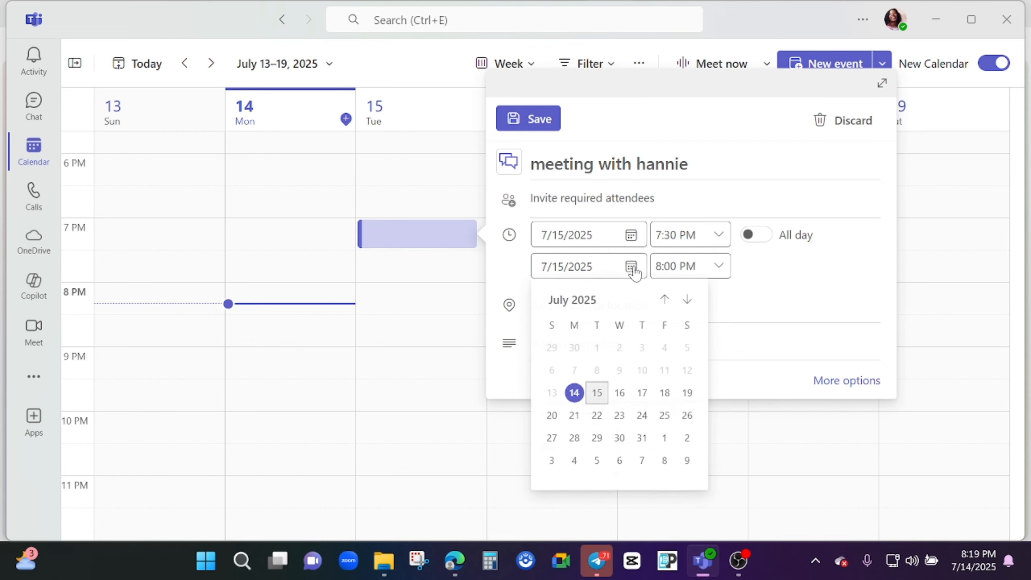
left_click(597, 394)
left_click(719, 266)
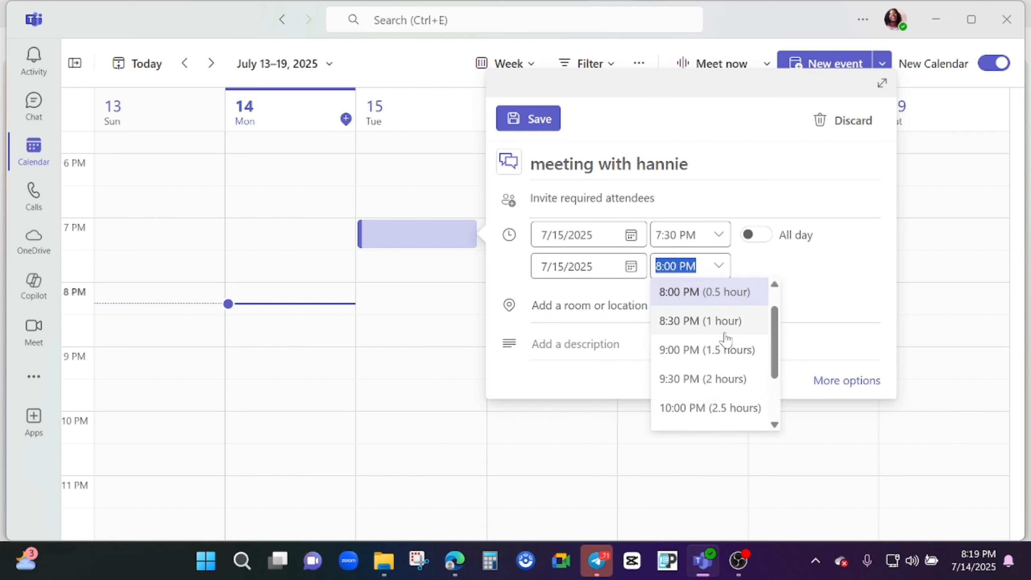
left_click(716, 359)
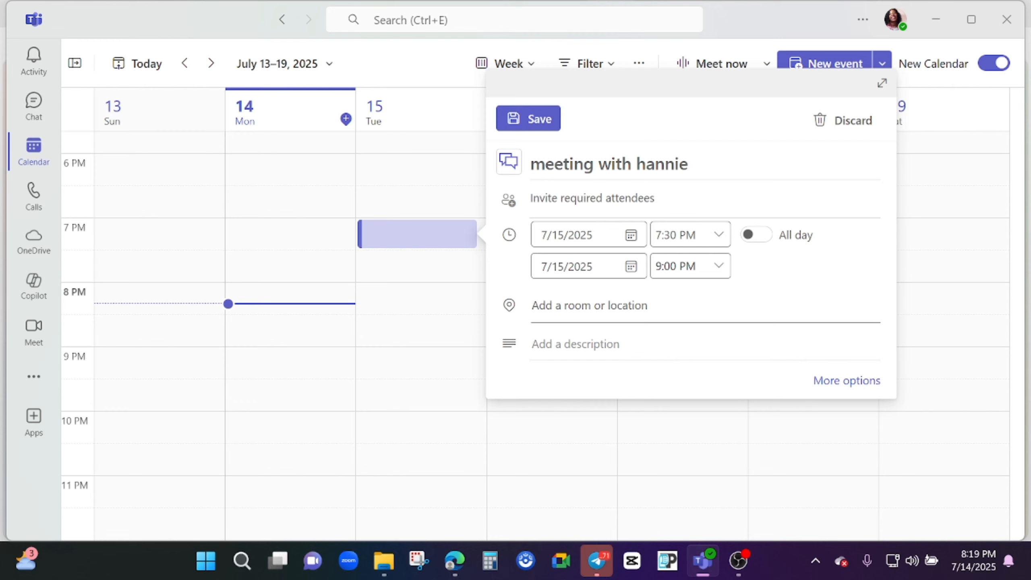
Enter "hhhhhhhhh" as the event description and expand the event to its full set of options.
left_click(565, 346)
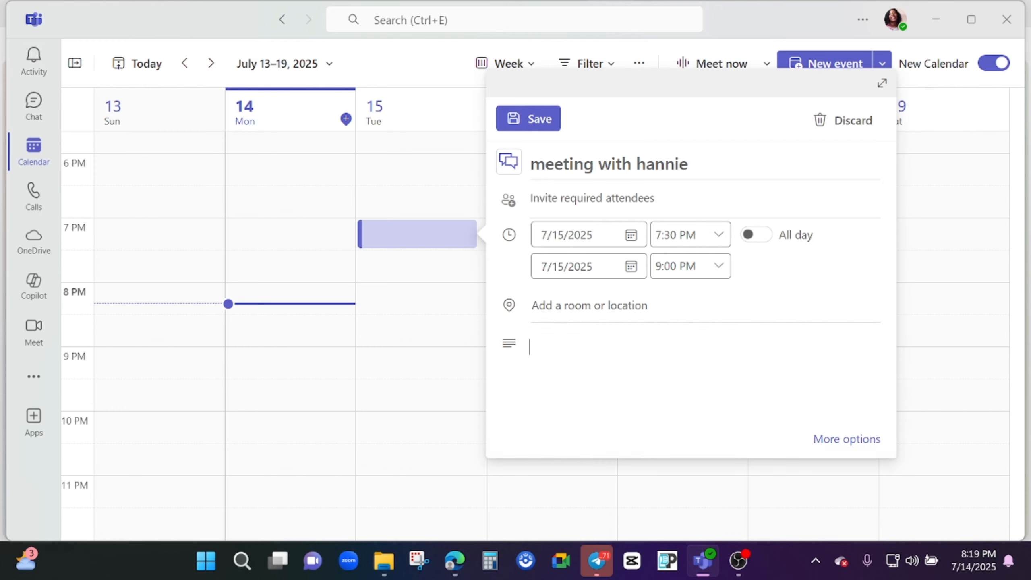
type("hhhhhhhhh")
left_click(841, 441)
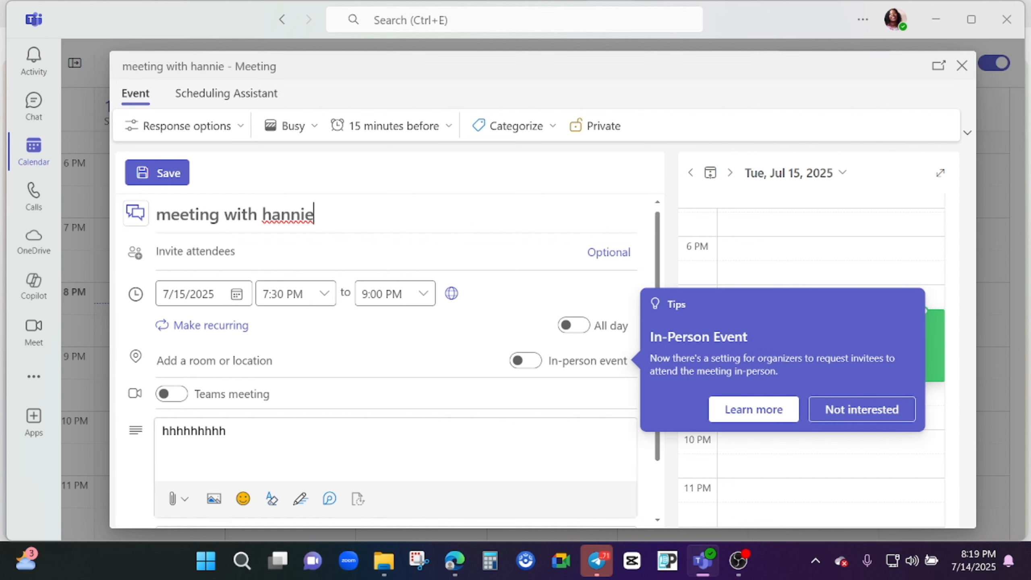
Attach the image "kreative (1)" from this computer's Downloads folder to the event and check it in the description.
left_click(175, 503)
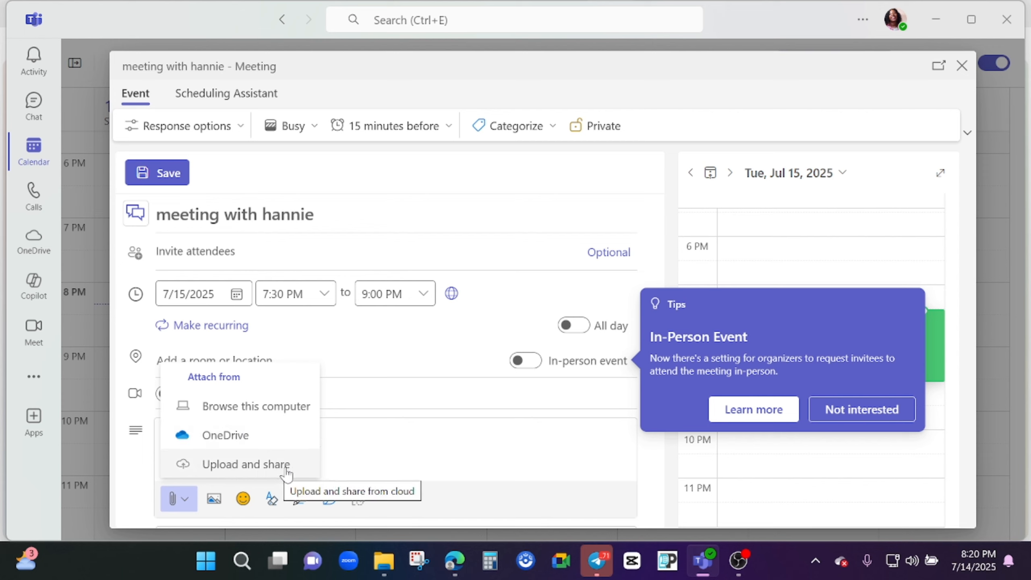
left_click(259, 407)
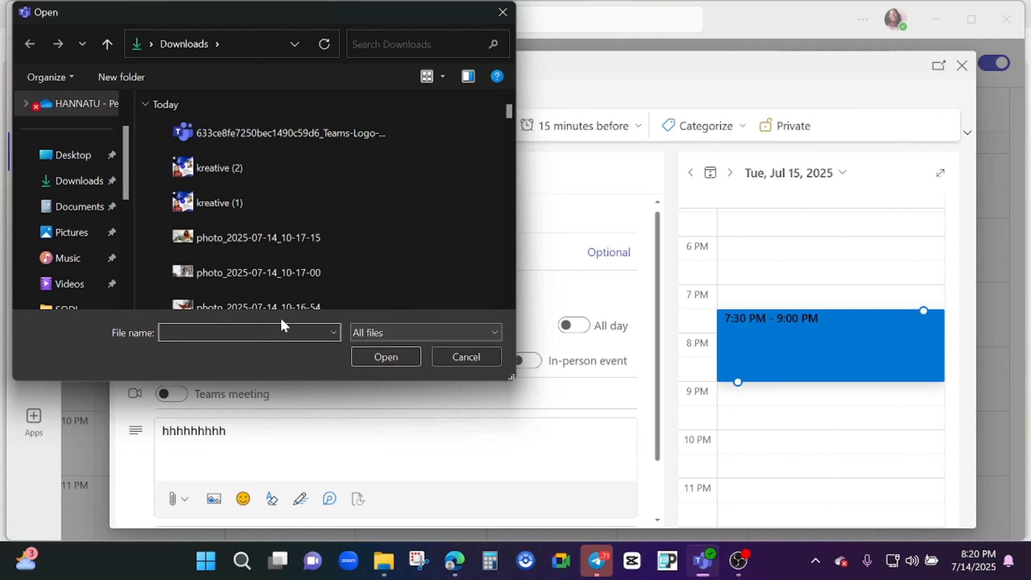
left_click(206, 208)
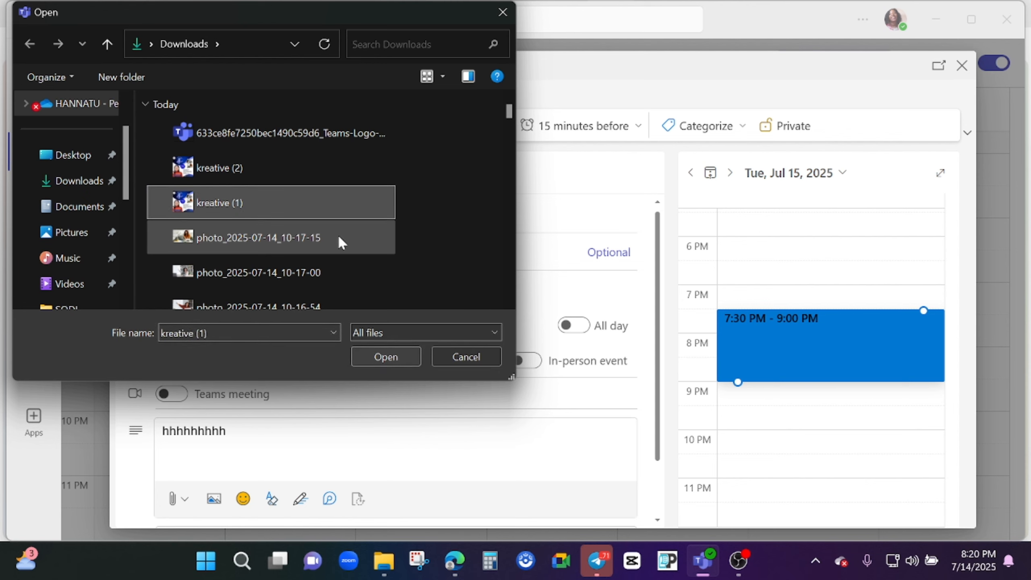
left_click(386, 357)
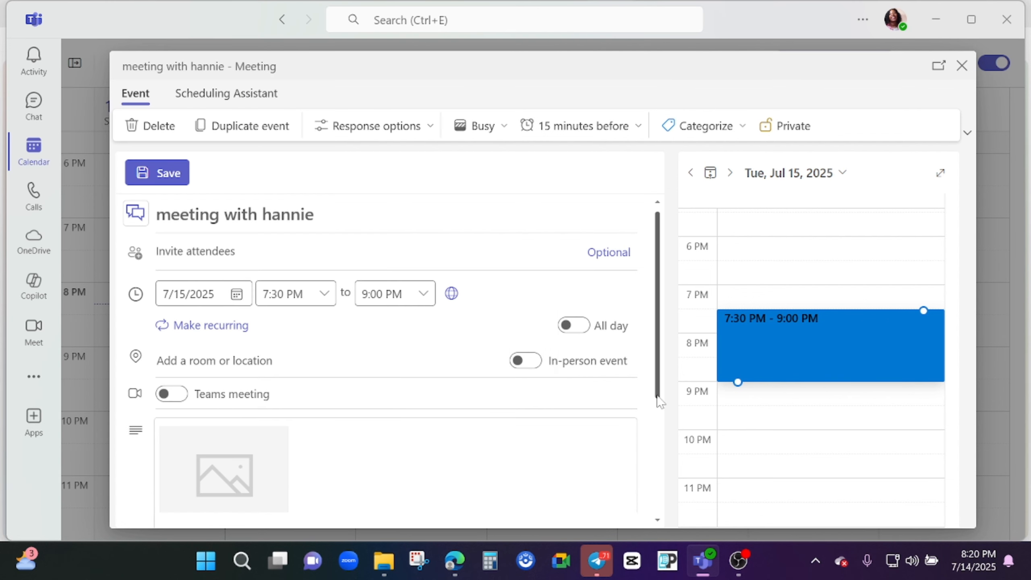
left_click_drag(650, 401, 655, 483)
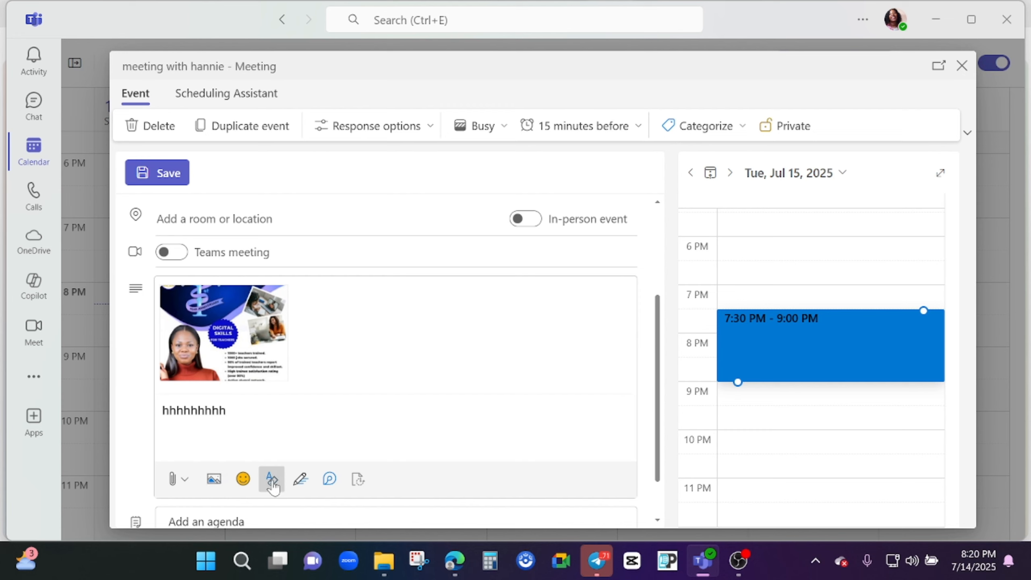
scroll(446, 427, "down", 1)
scroll(646, 366, "up", 4)
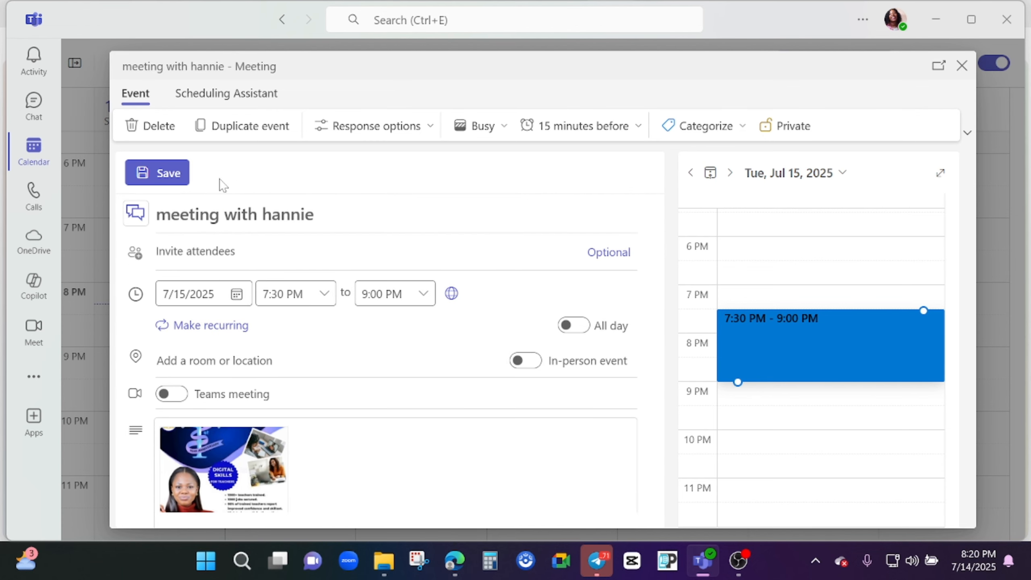
left_click(169, 176)
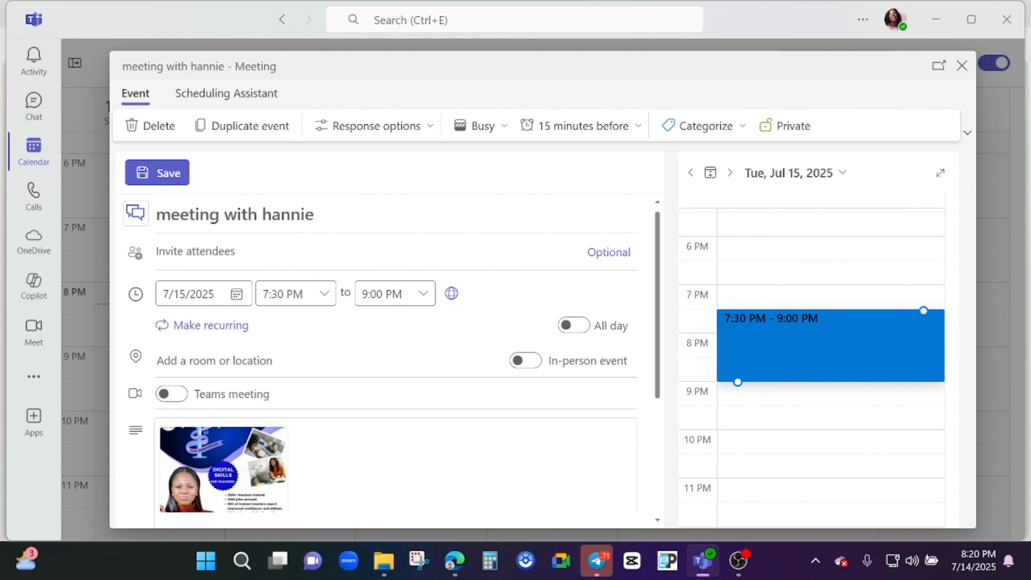
Make the event recur every 1 week on Tuesday until Jan 6, 2026.
left_click(210, 327)
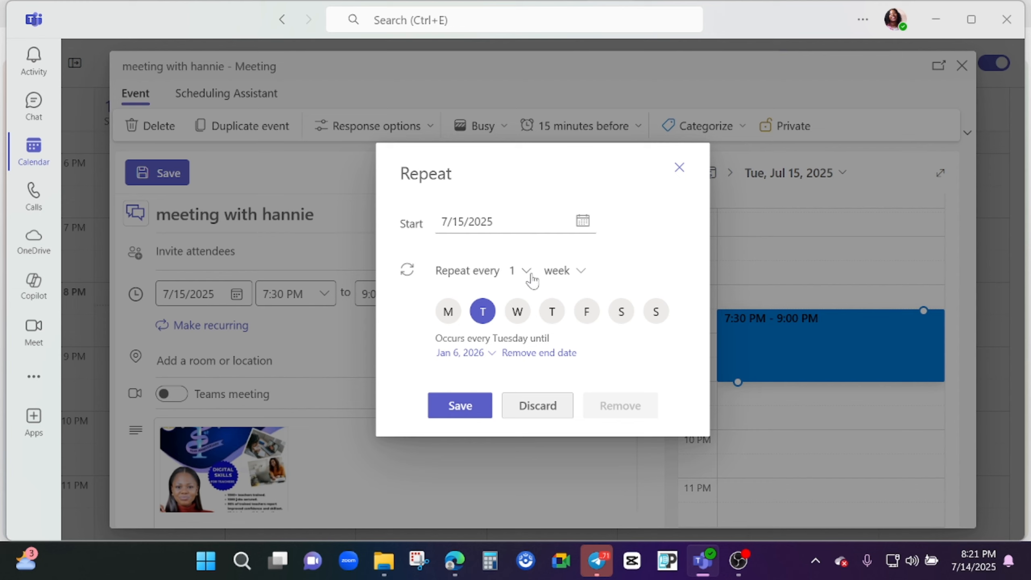
left_click(578, 277)
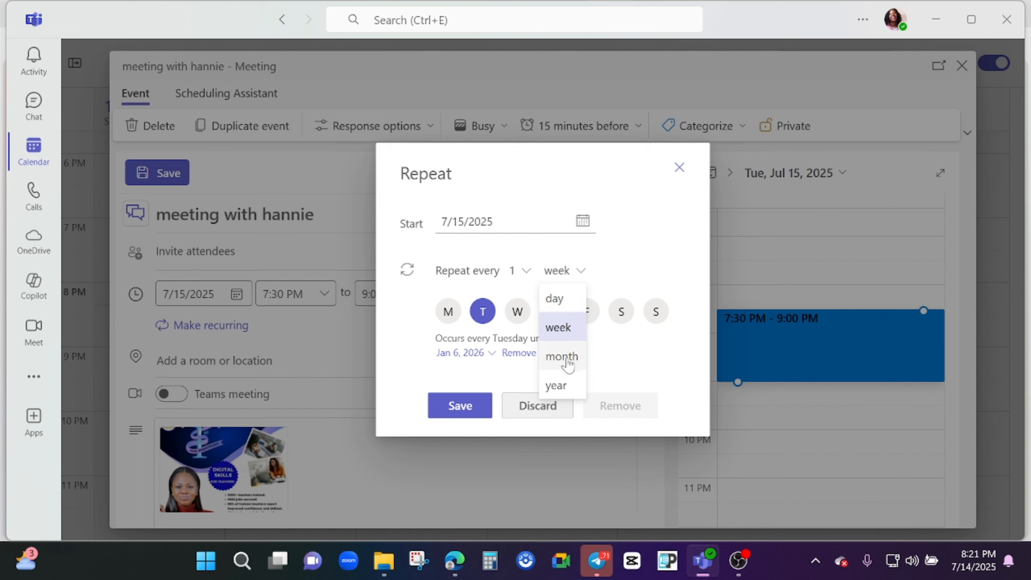
left_click(612, 271)
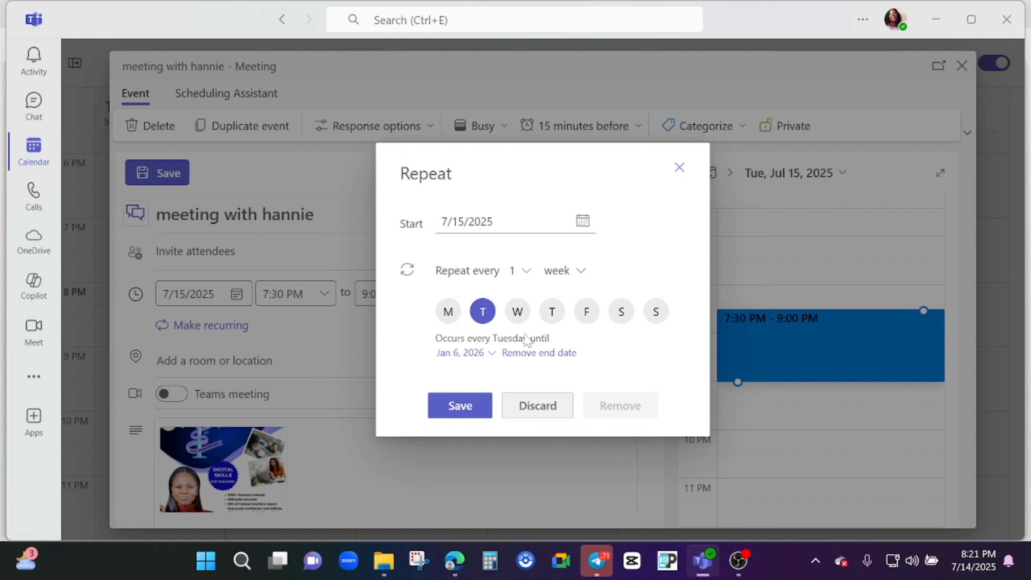
left_click(460, 405)
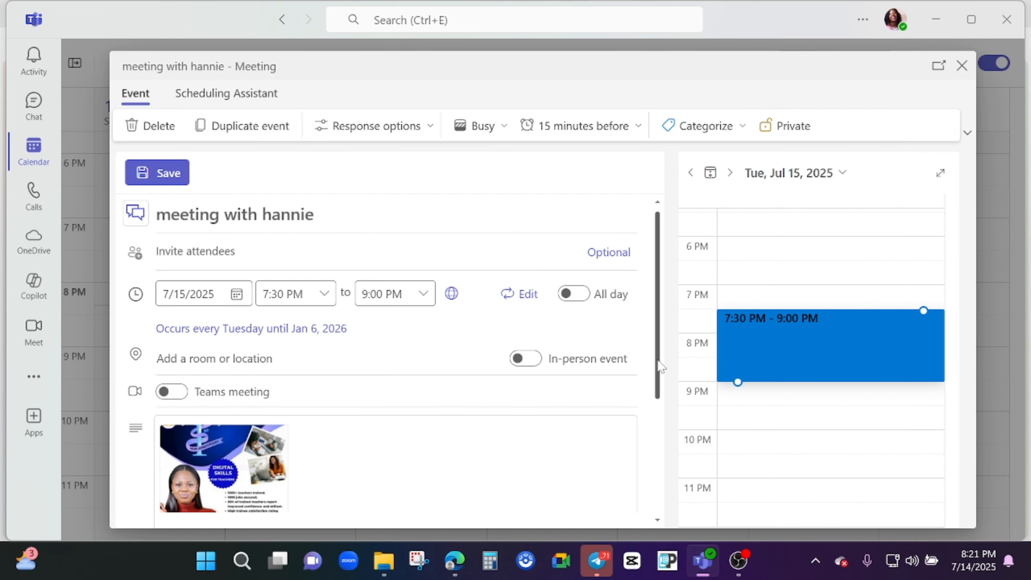
Review the event form and examine the available status choices and reminder times.
mouse_move(659, 366)
left_mouse_down()
mouse_move(652, 431)
mouse_move(650, 377)
left_mouse_up()
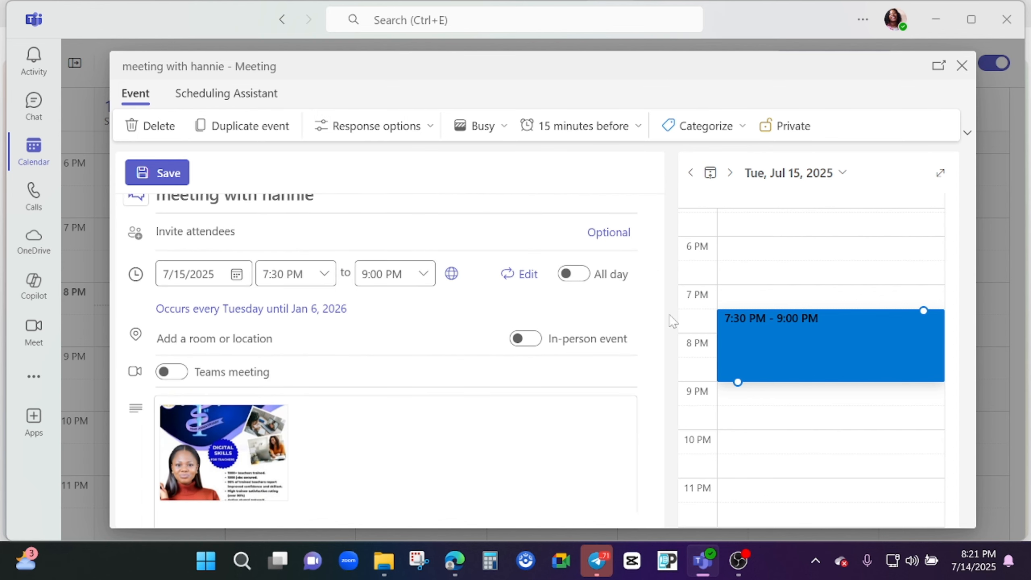
mouse_move(659, 325)
left_mouse_down()
mouse_move(660, 457)
mouse_move(654, 310)
left_mouse_up()
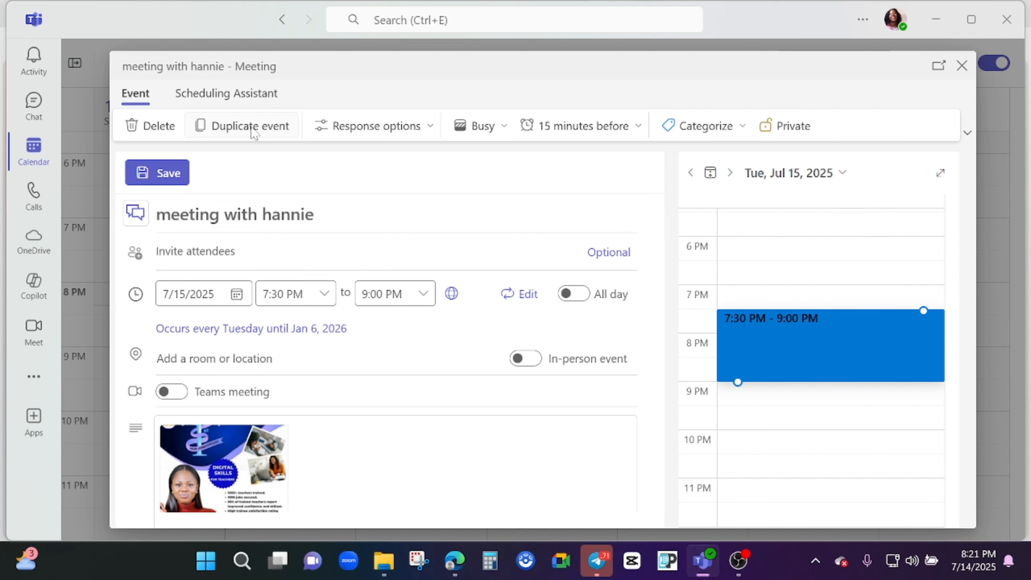
left_click(507, 127)
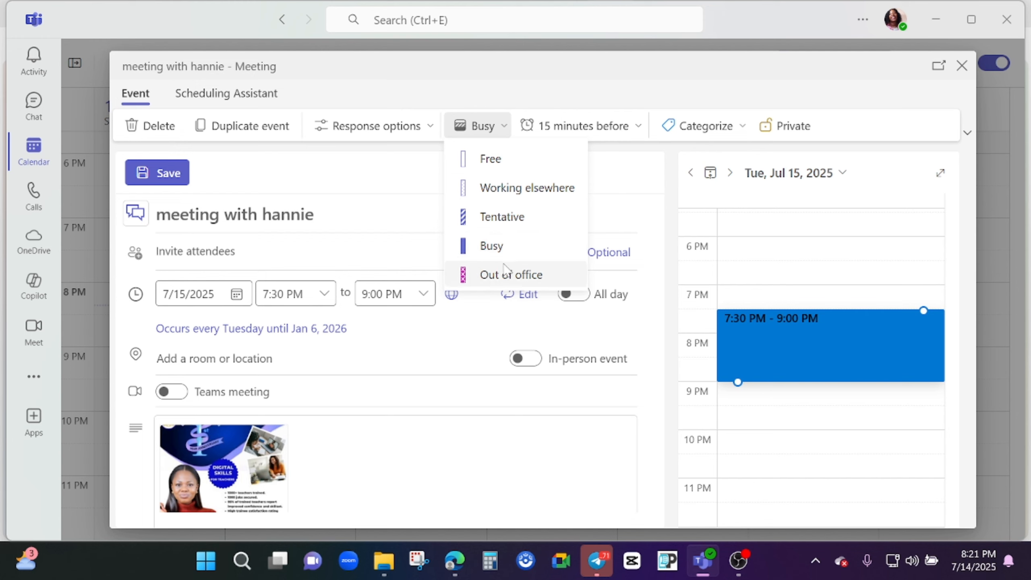
left_click(568, 245)
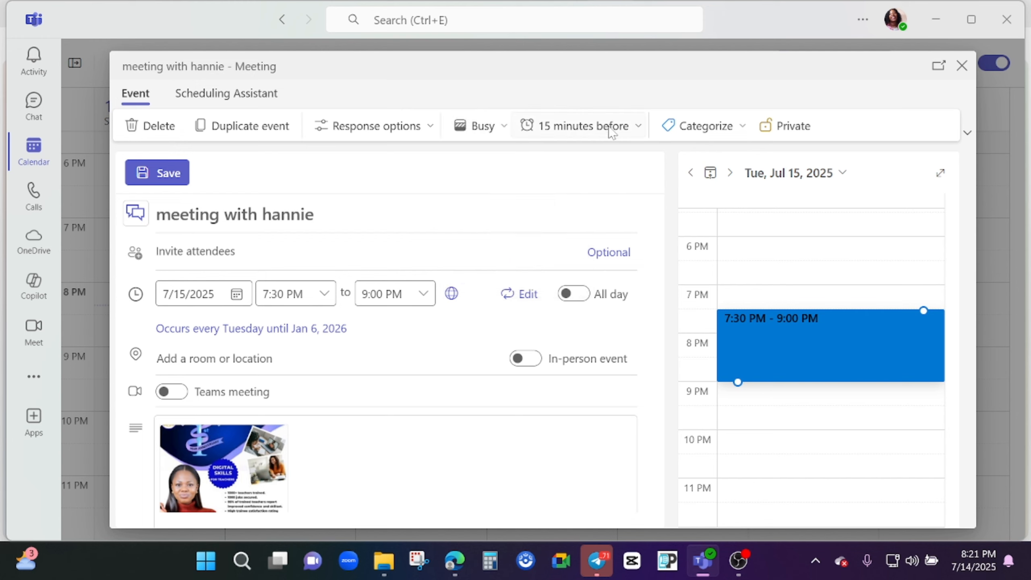
left_click(638, 127)
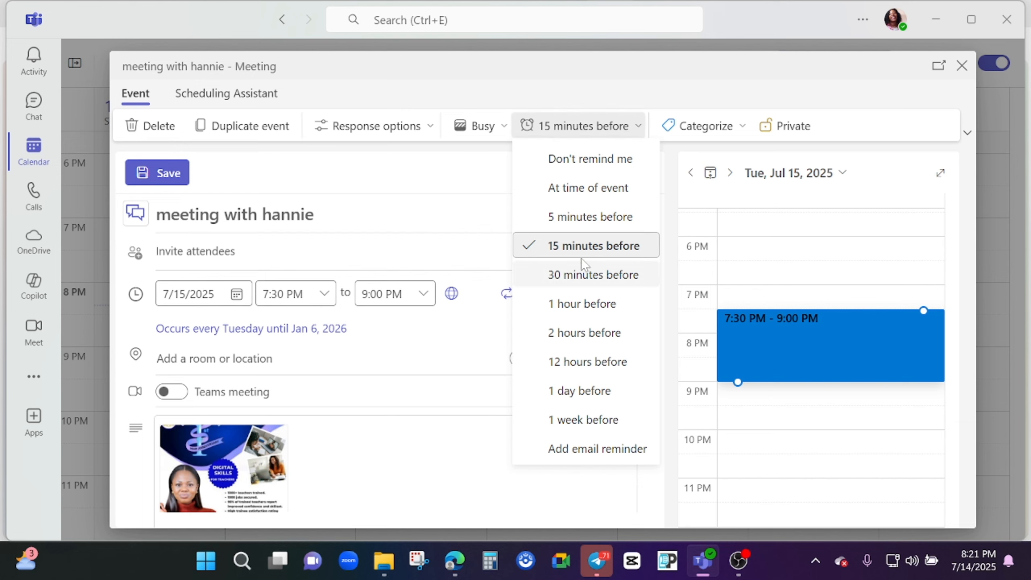
left_click(501, 191)
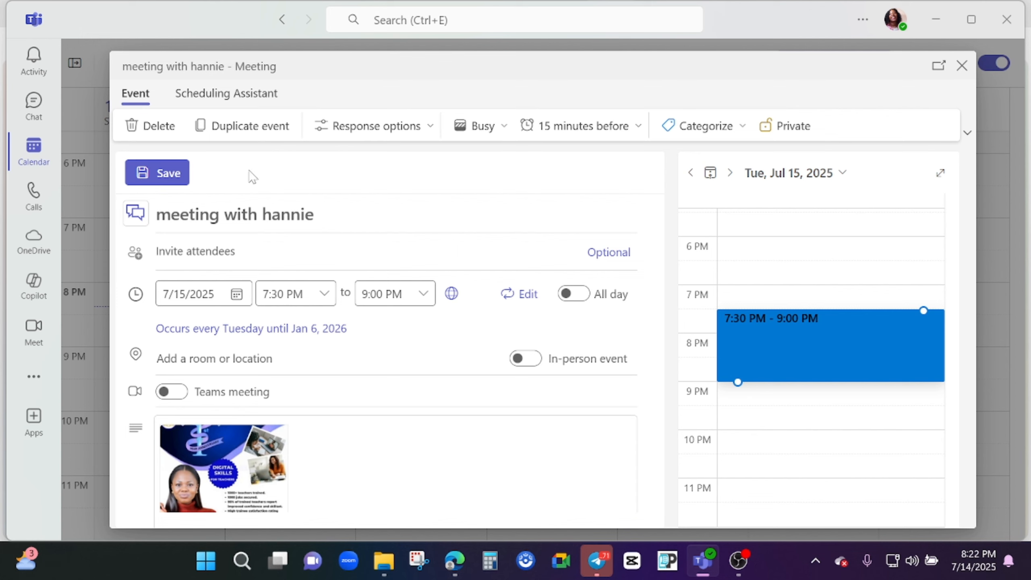
Delete the drafted event from the calendar and go back to the Meet page.
left_click(158, 129)
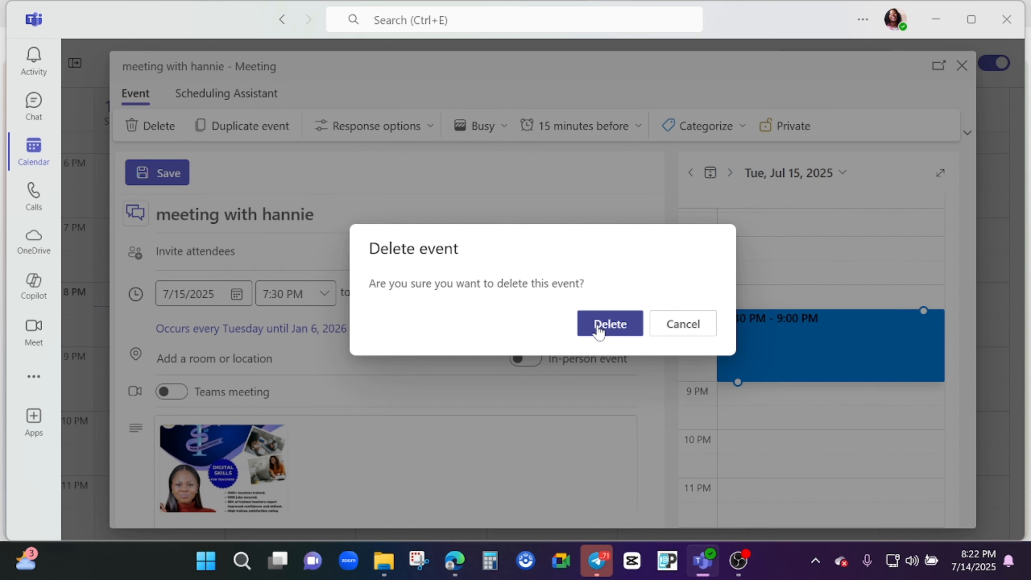
left_click(611, 325)
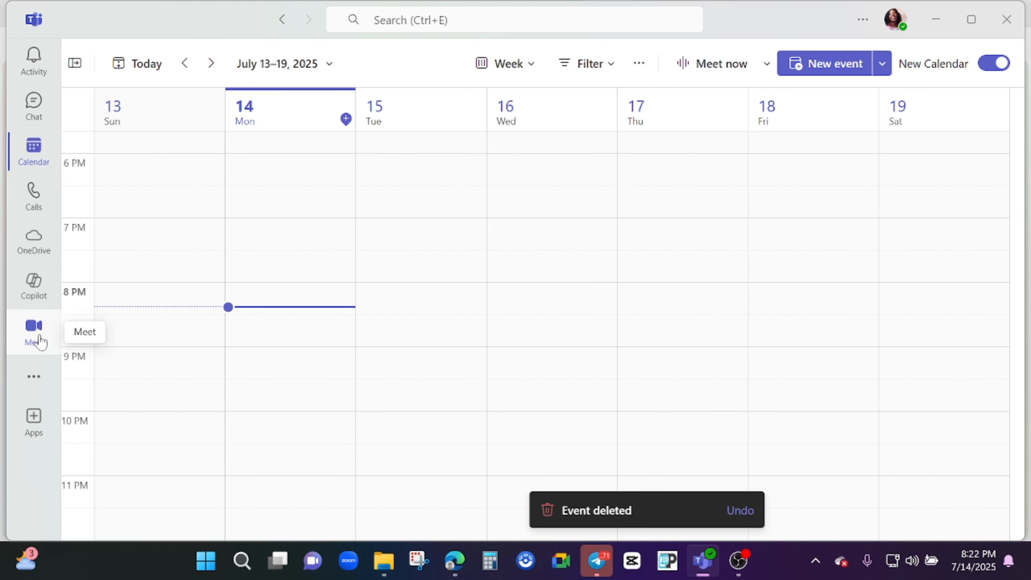
left_click(36, 332)
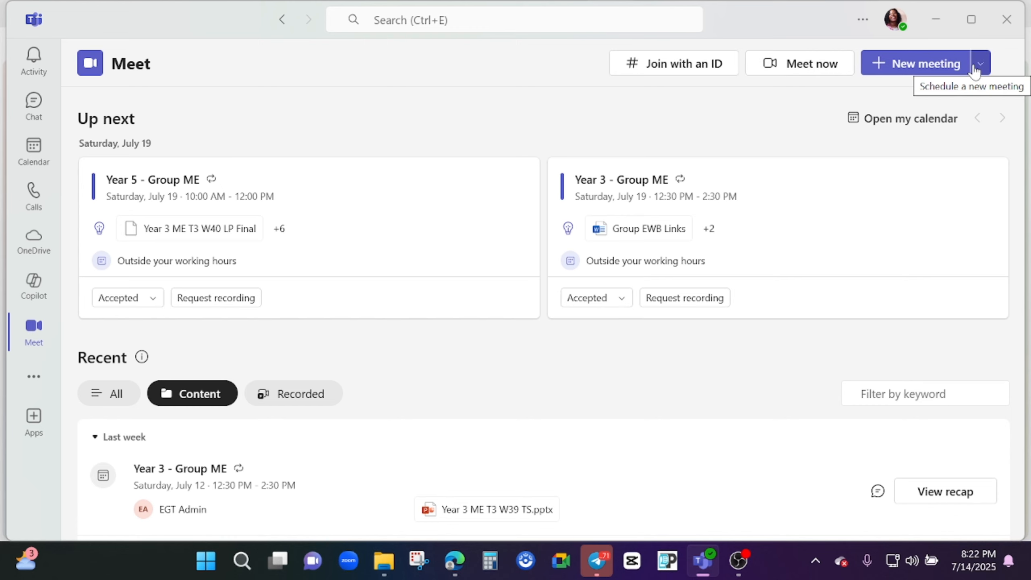
Open the form for scheduling a new meeting, view its fields and options, and close it without saving.
left_click(955, 70)
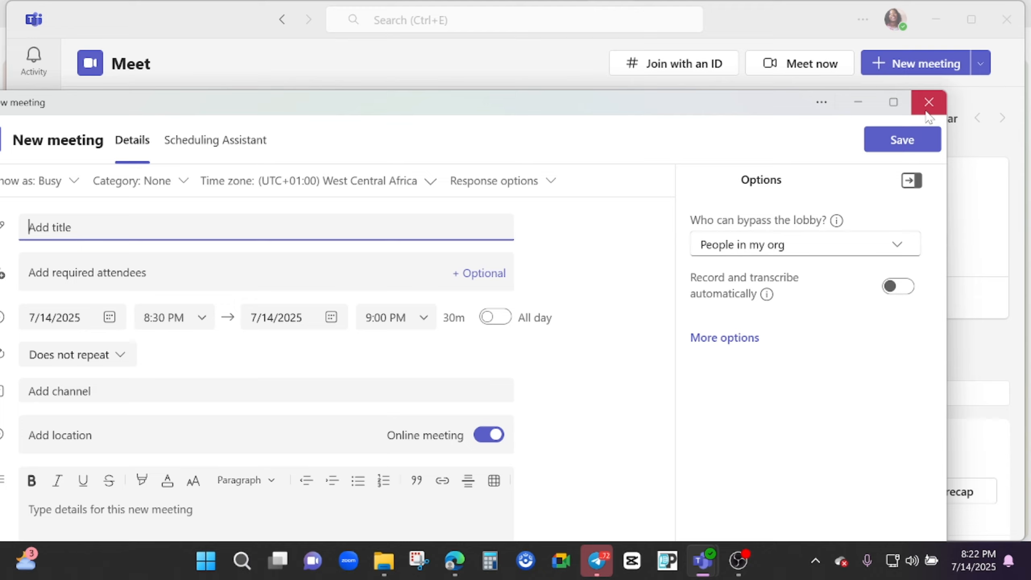
left_click(929, 102)
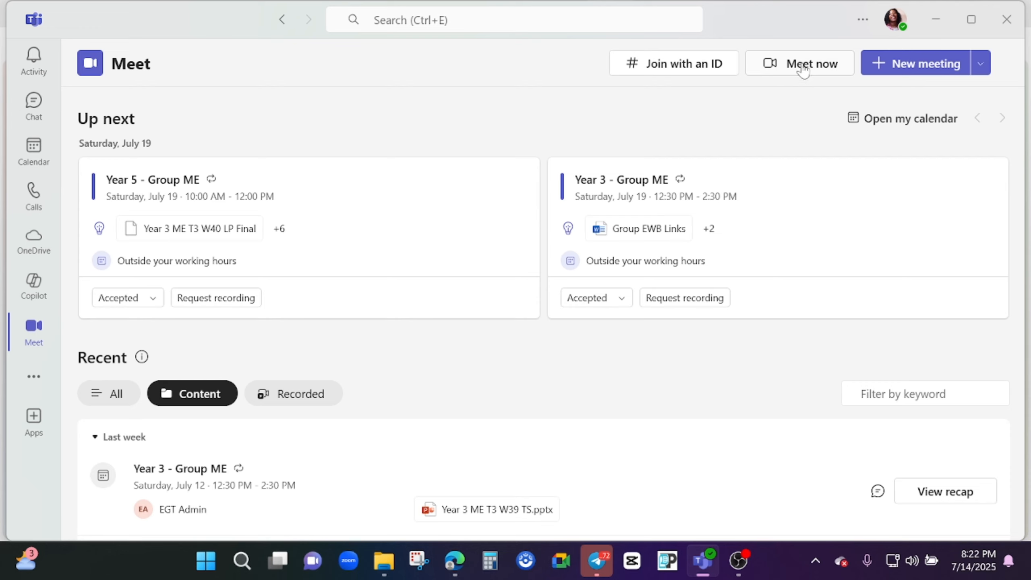
Set up an instant meeting, replace the full name after "Meeting with" with a short first name, and get a link to share.
left_click(804, 69)
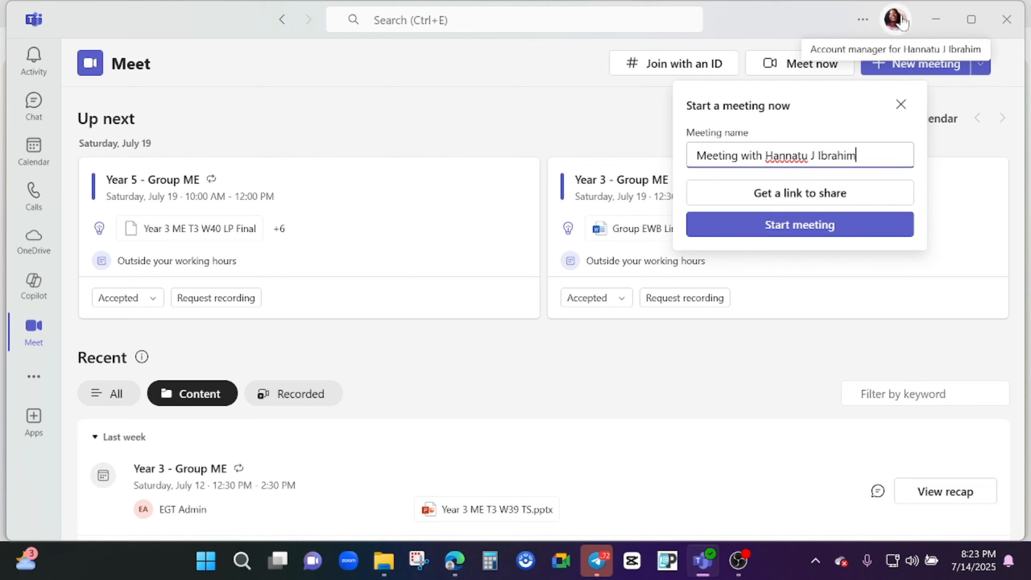
left_click_drag(856, 156, 774, 156)
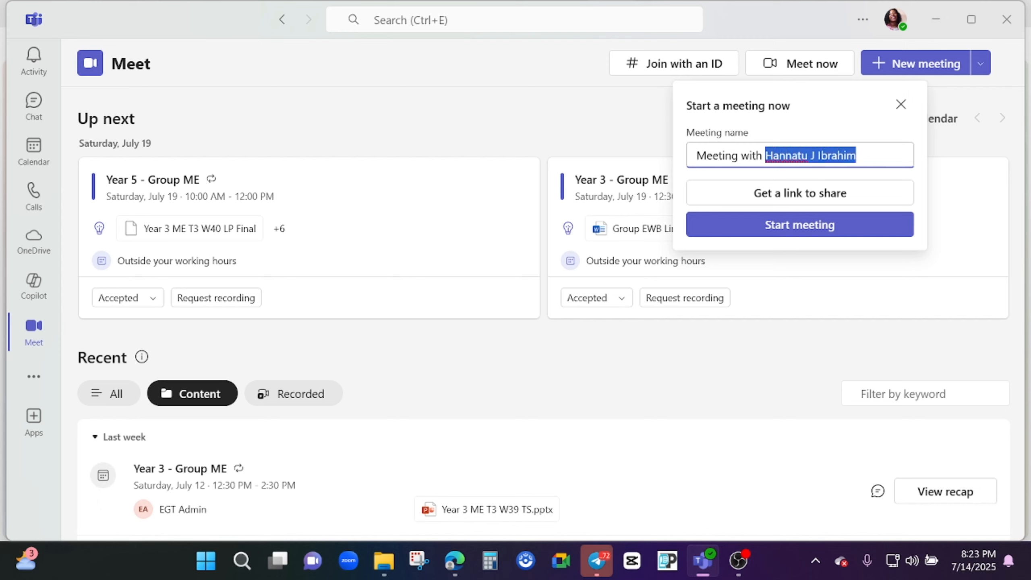
type("hernie")
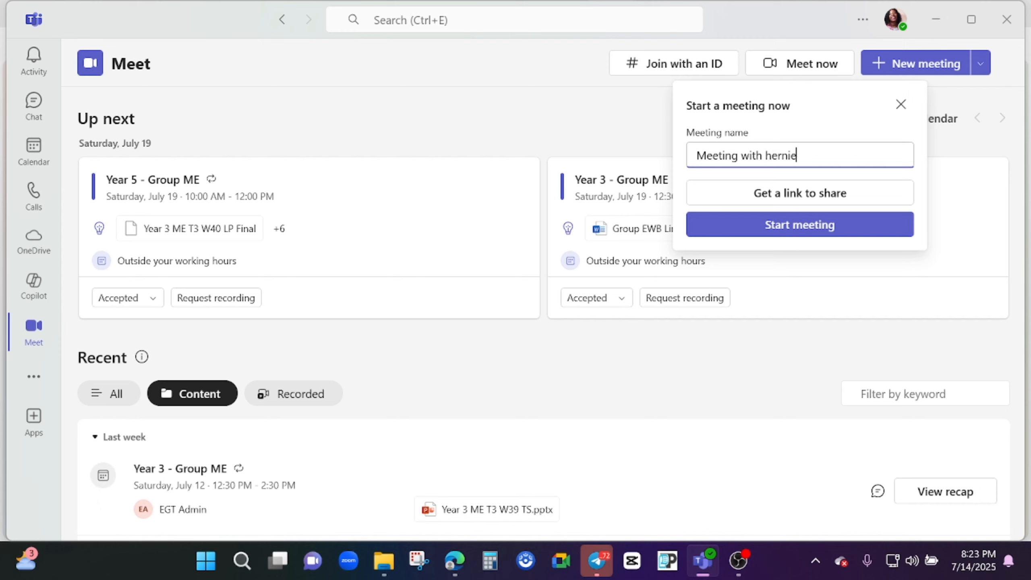
left_click(808, 199)
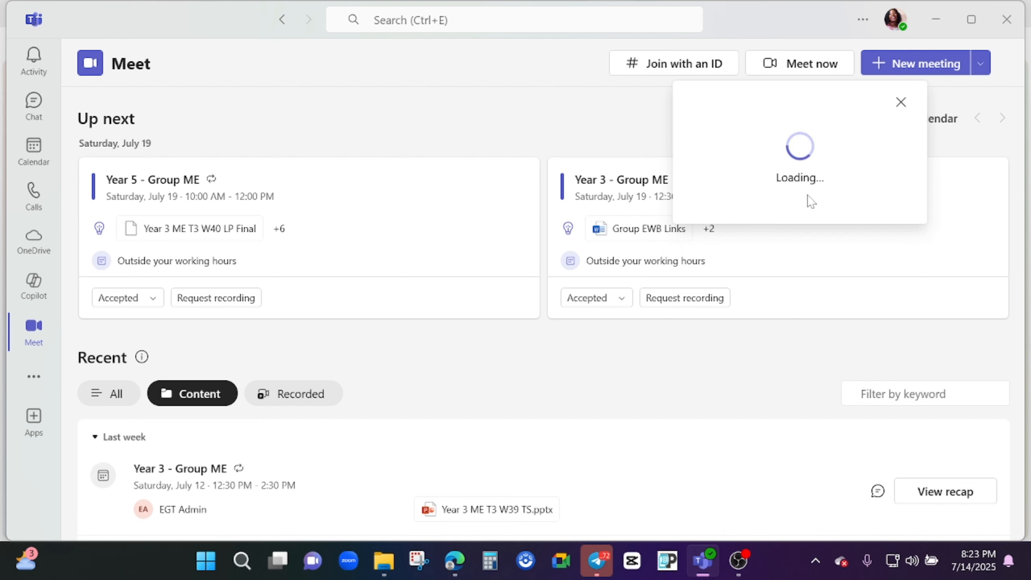
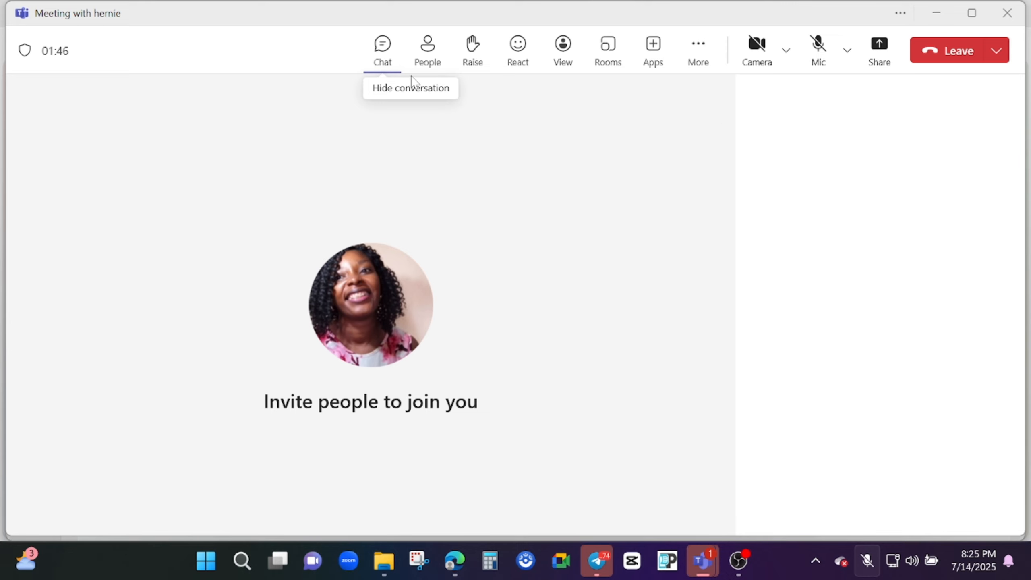
Open the meeting chat and draft a test message, shortening it to "hhhhh" without sending it.
left_click(383, 51)
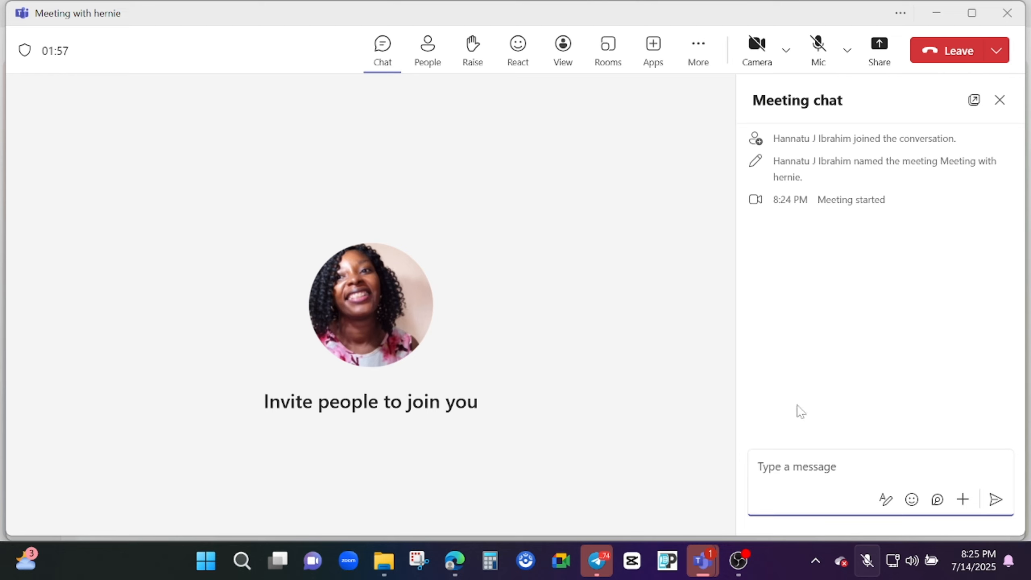
type("hhhhhhhhhhhhhhhh")
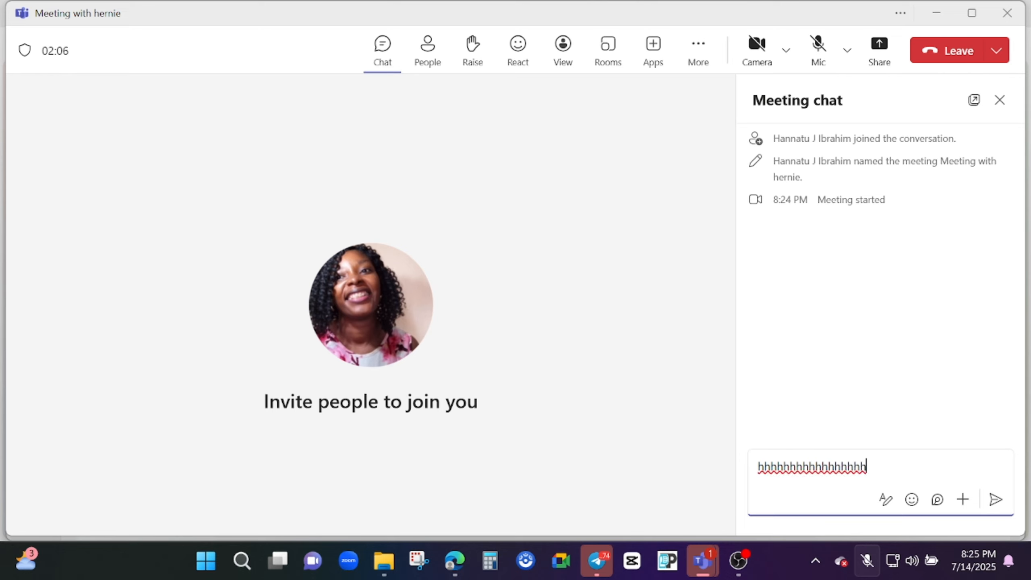
key("BackSpace")
key("BackSpace")
key("BackSpace")
key("BackSpace")
key("BackSpace")
key("BackSpace")
key("BackSpace")
key("BackSpace")
key("BackSpace")
key("BackSpace")
key("BackSpace")
key("BackSpace")
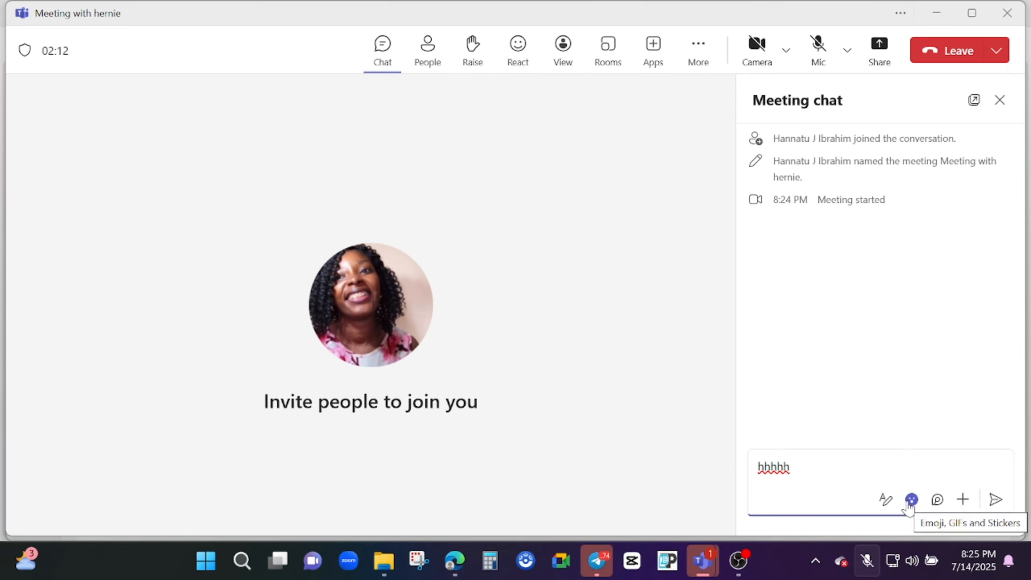
Look over the extra actions and apps for chat messages and the meeting's participants list, closing both panes.
left_click(968, 504)
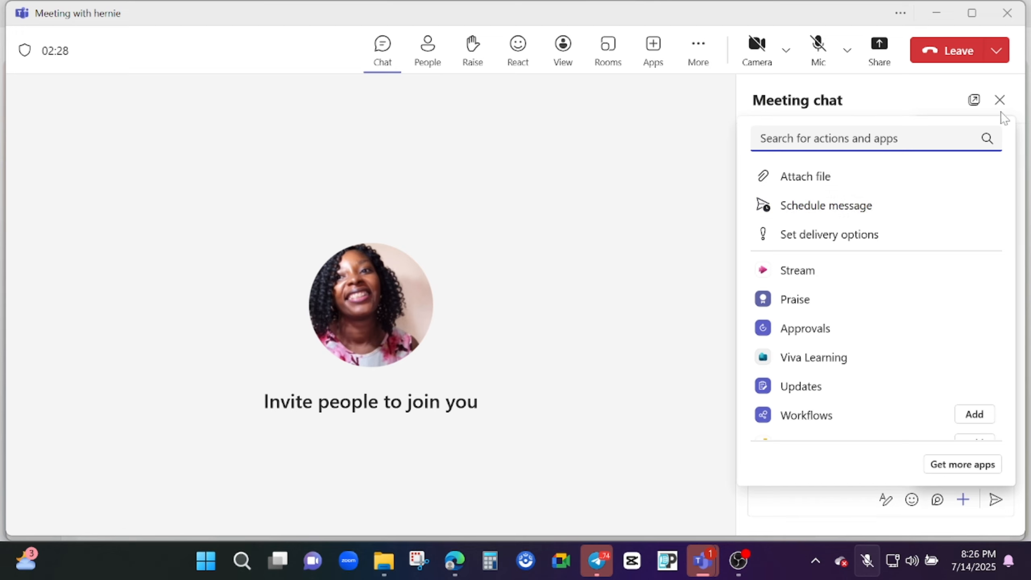
left_click(1000, 100)
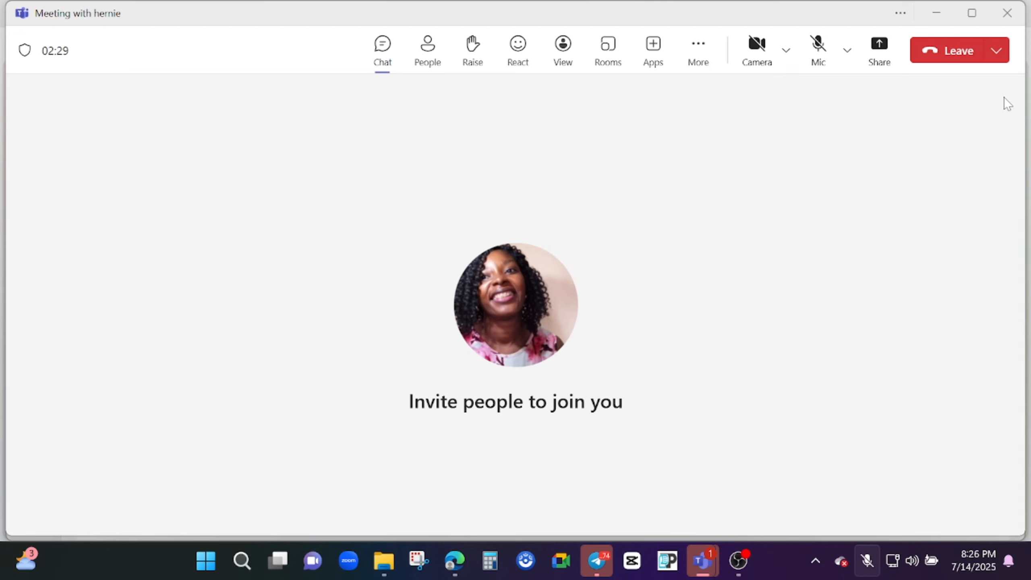
left_click(435, 59)
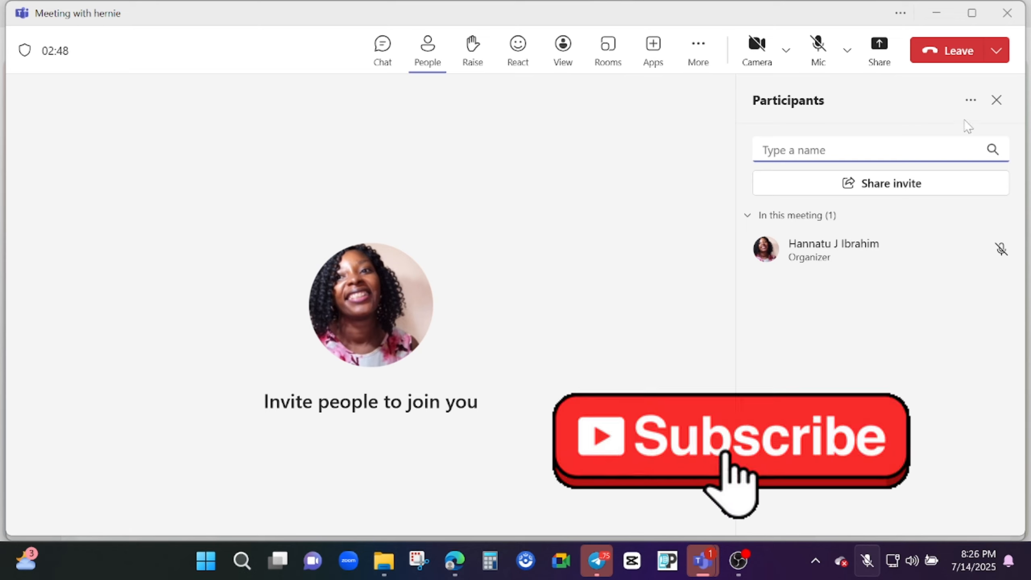
left_click(996, 100)
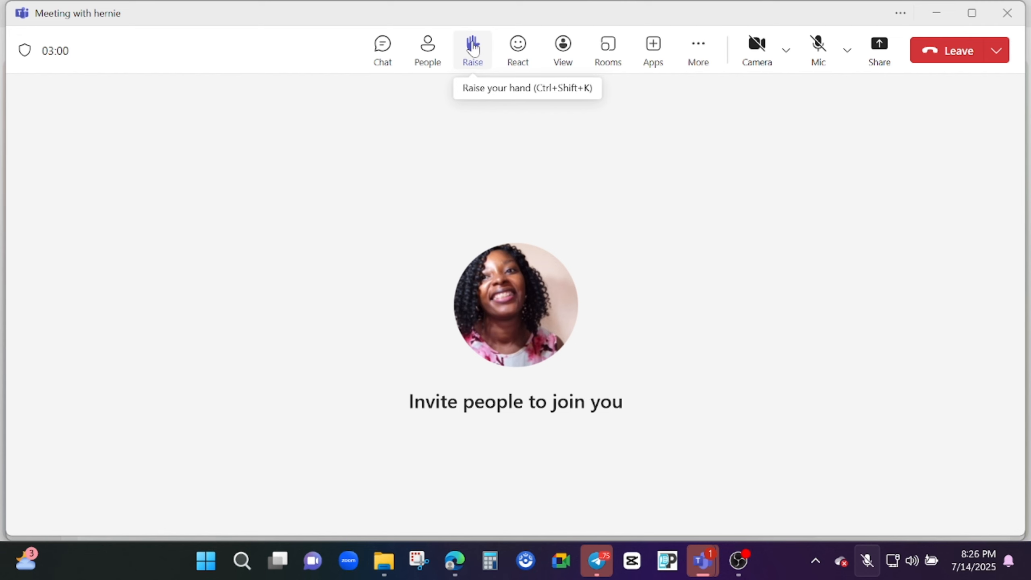
Raise a hand in the meeting, check it in the participants list, and lower it again.
left_click(477, 58)
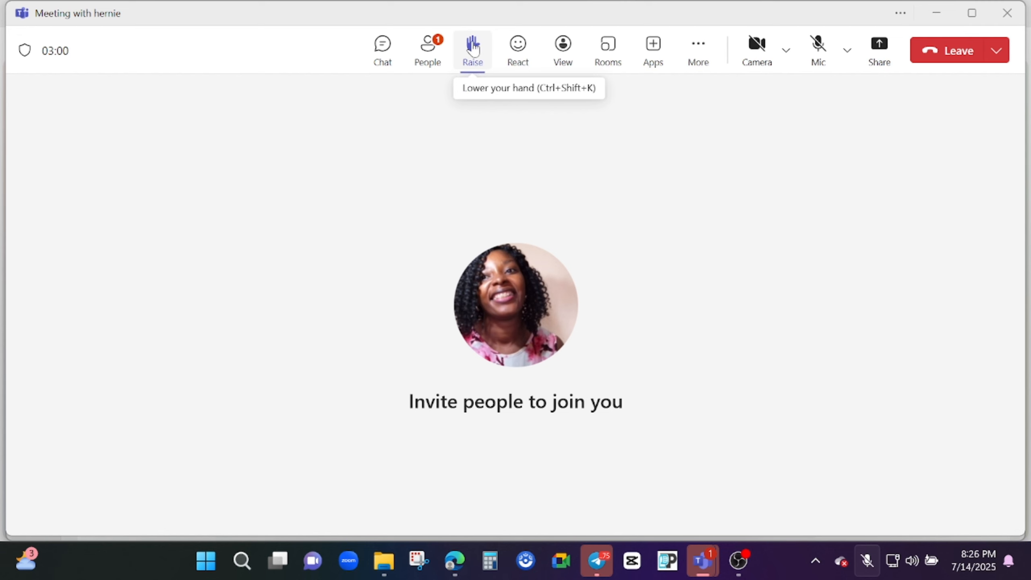
left_click(427, 61)
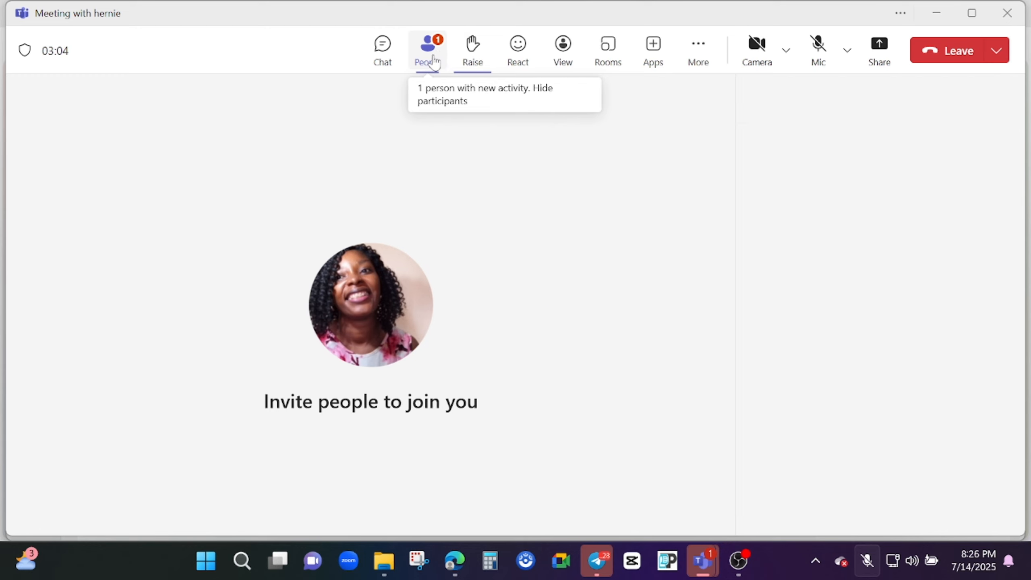
mouse_move(893, 275)
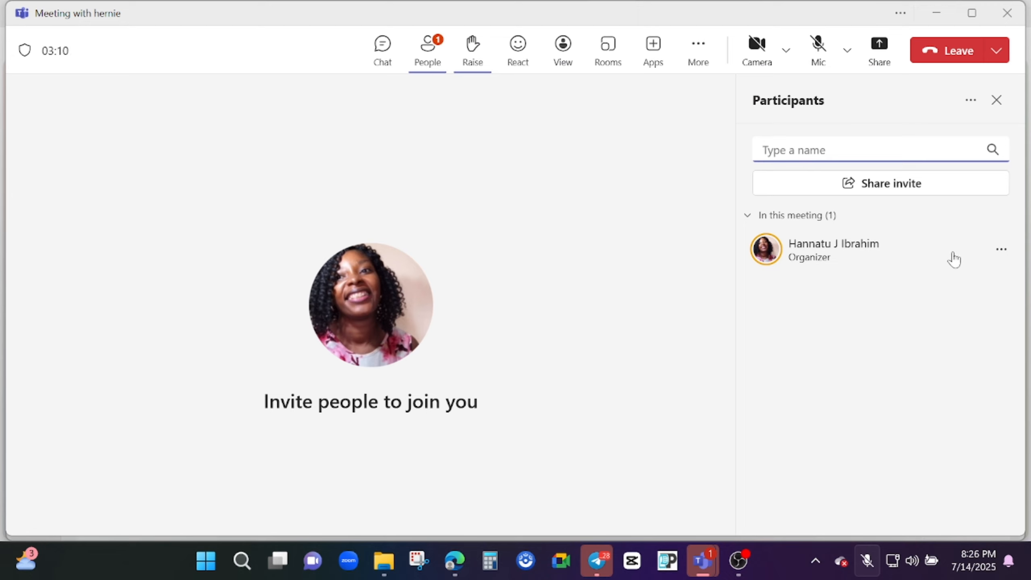
left_click(471, 48)
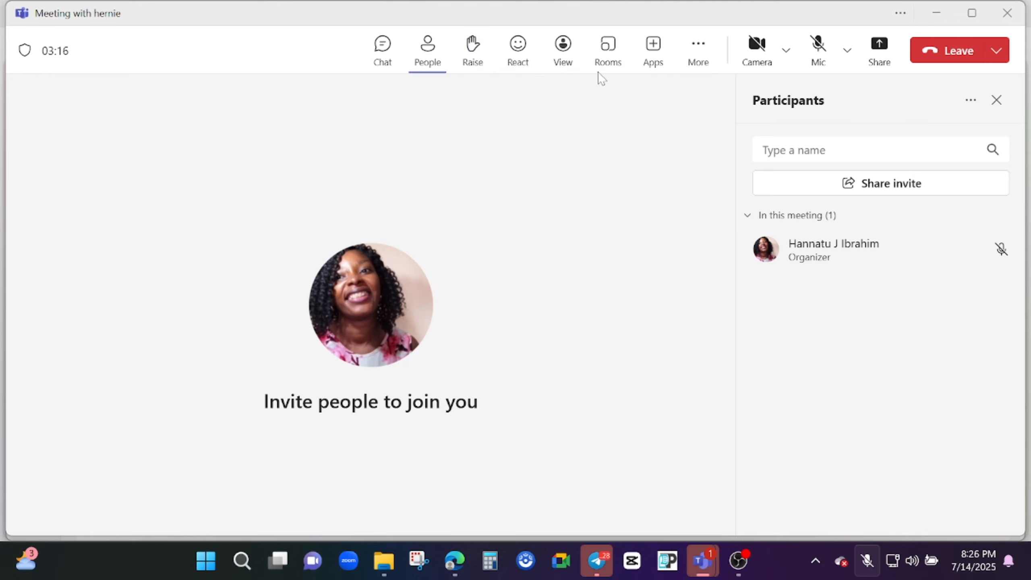
View the available meeting reactions and close the participants list.
left_click(519, 56)
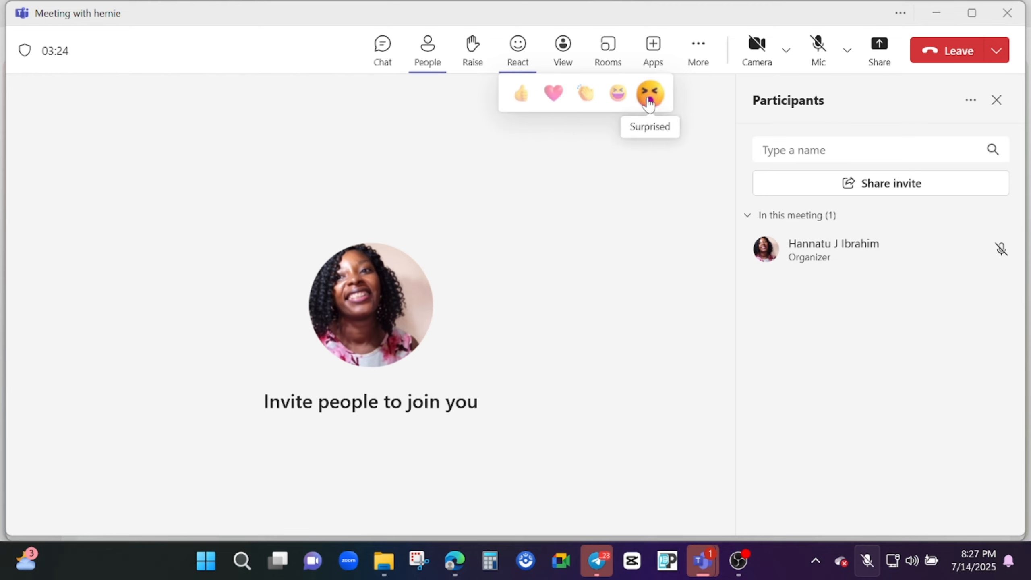
left_click(1001, 106)
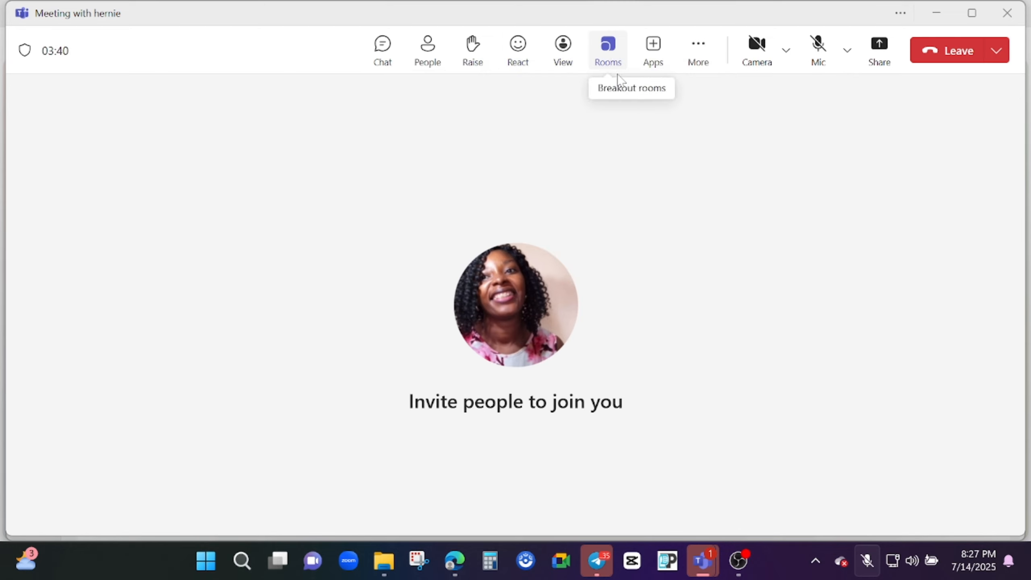
Set the number of breakout rooms to 5 and close the setup without creating them.
left_click(655, 59)
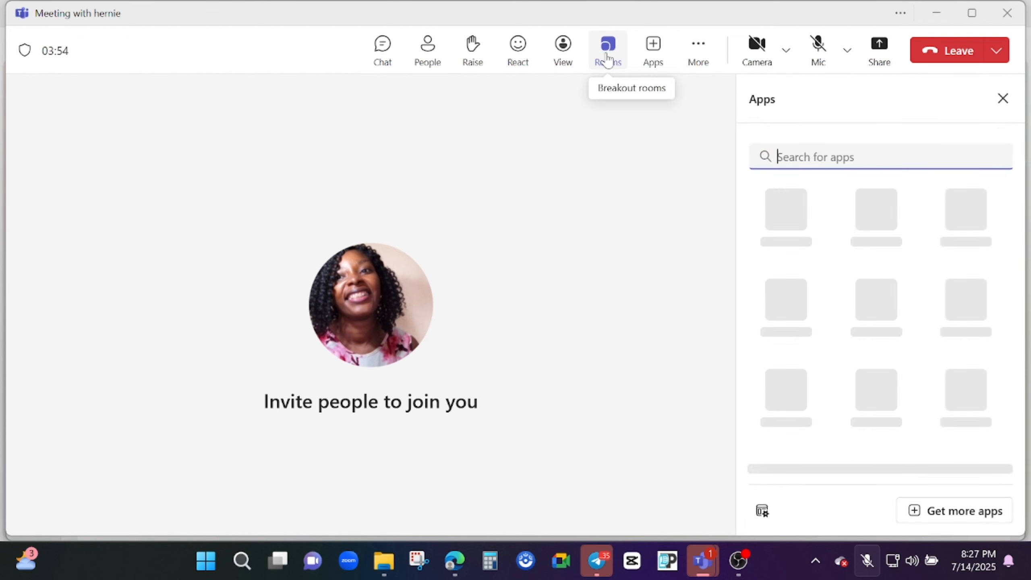
left_click(608, 57)
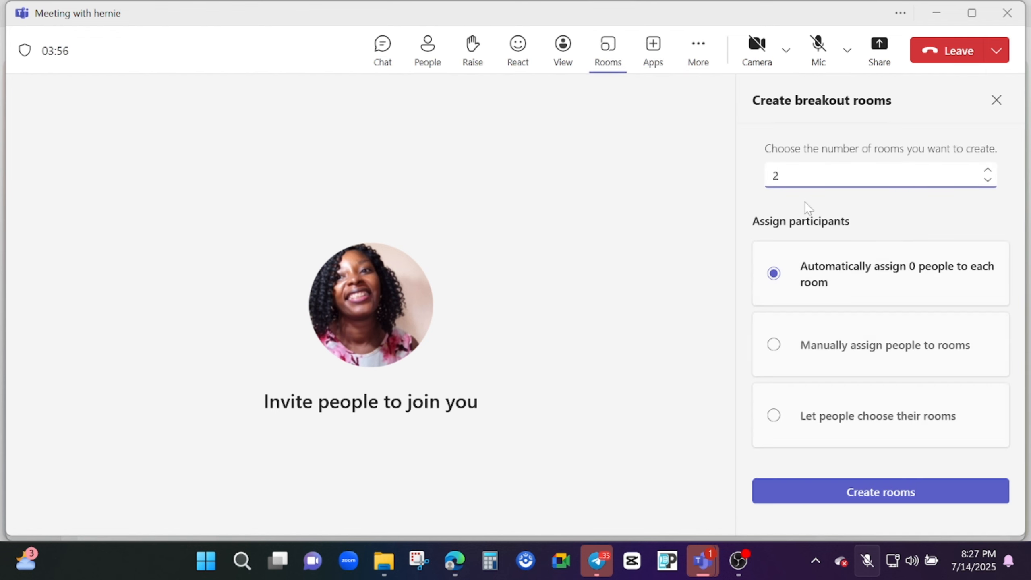
left_click(989, 181)
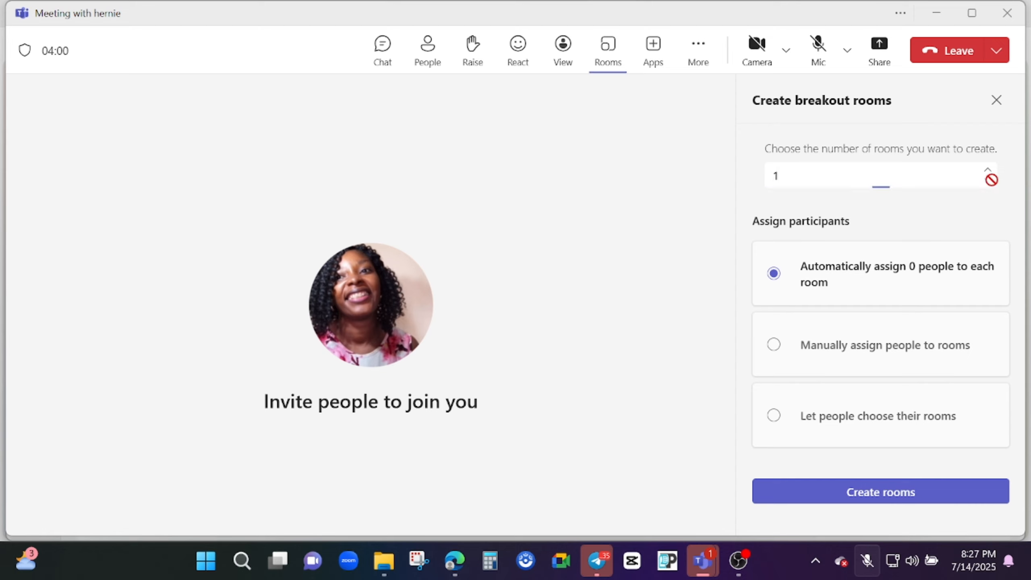
left_click(988, 171)
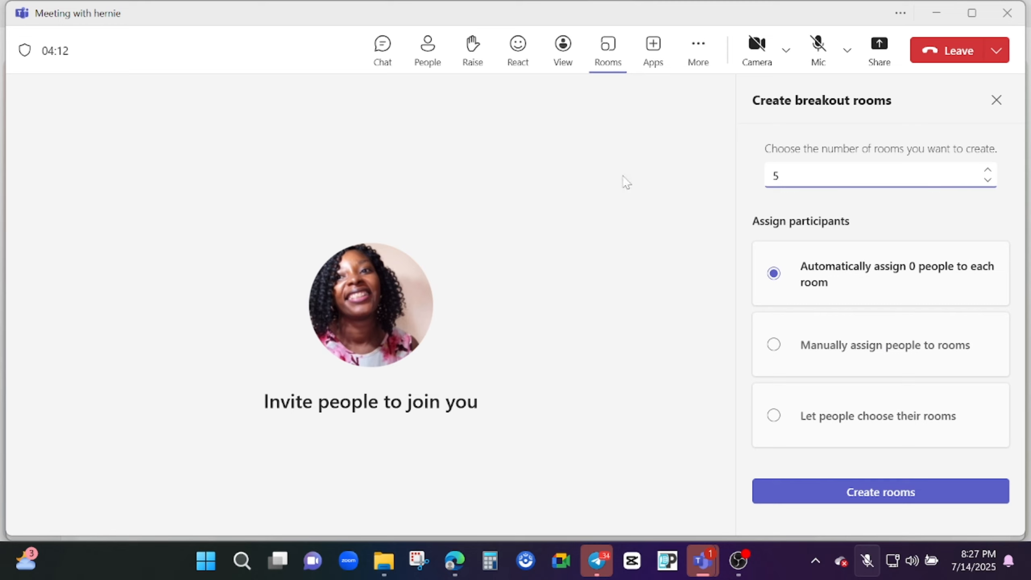
left_click(995, 106)
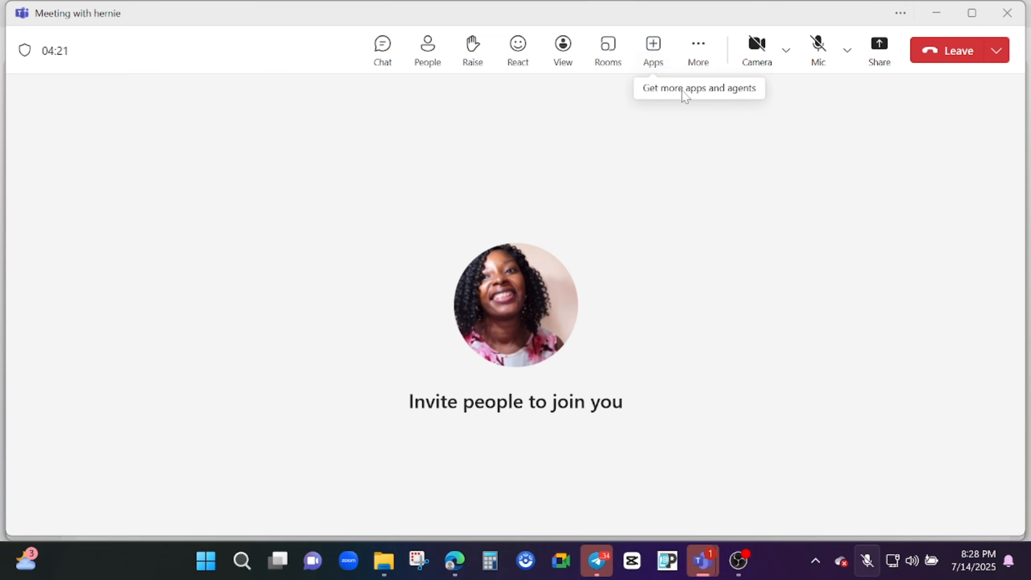
Search the meeting apps for "po", and look over the meeting's additional actions, including Record and transcribe.
left_click(654, 45)
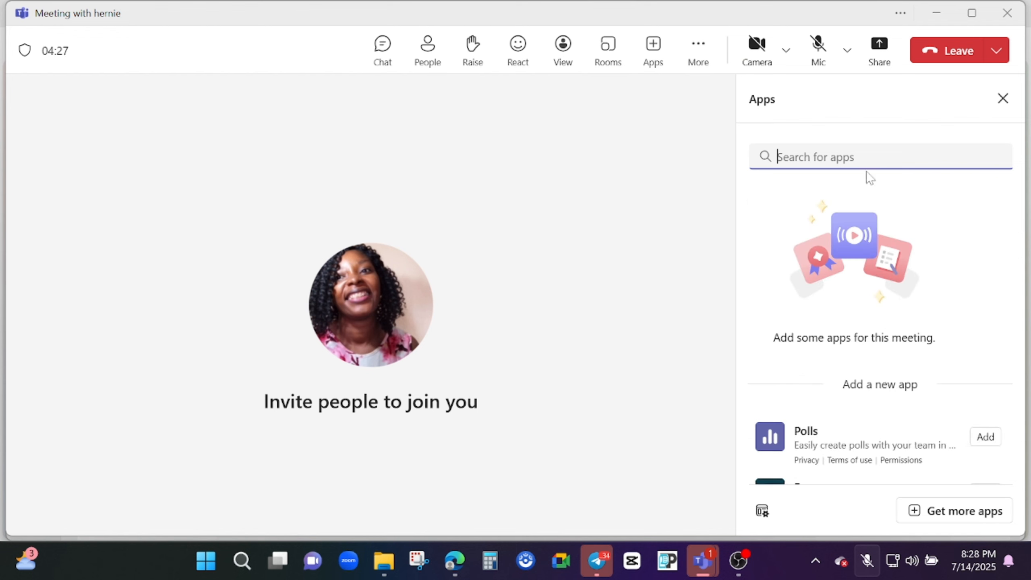
type("po")
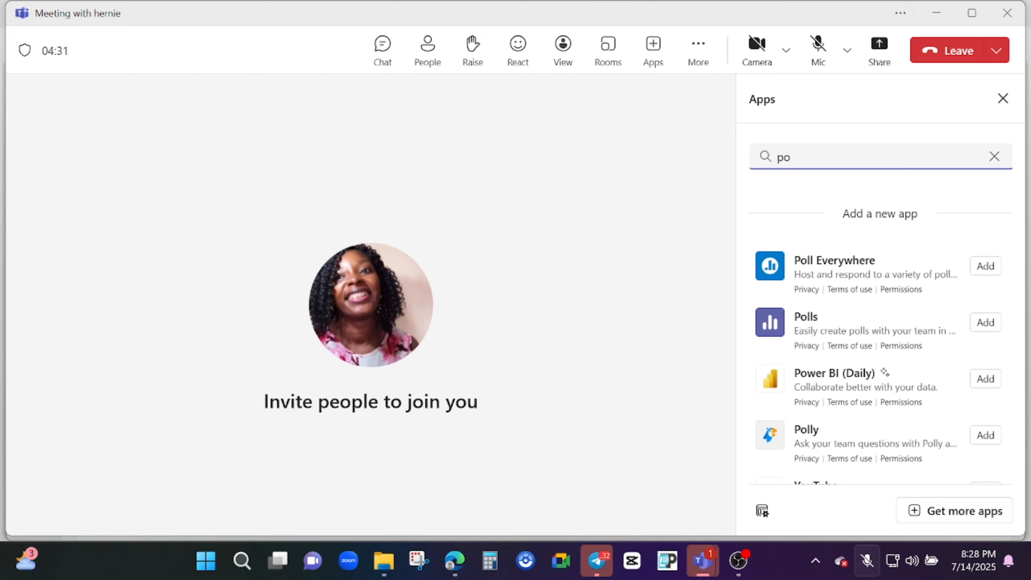
left_click(1003, 99)
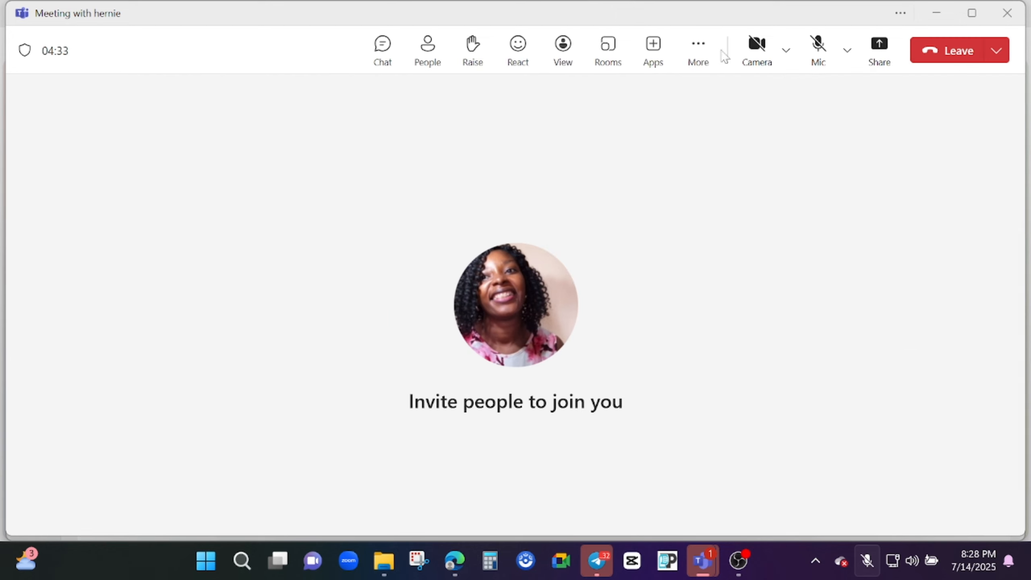
left_click(702, 60)
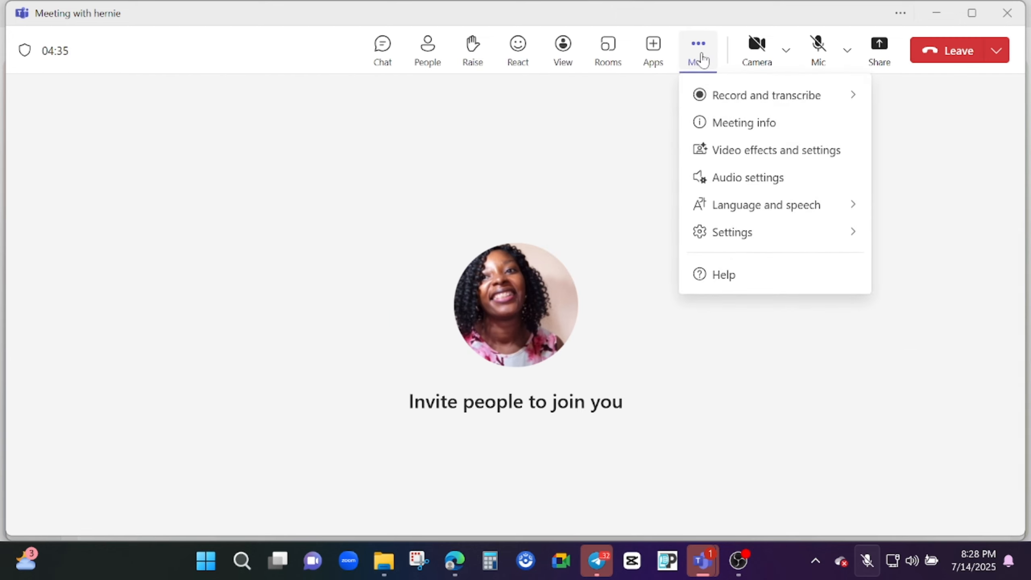
mouse_move(761, 99)
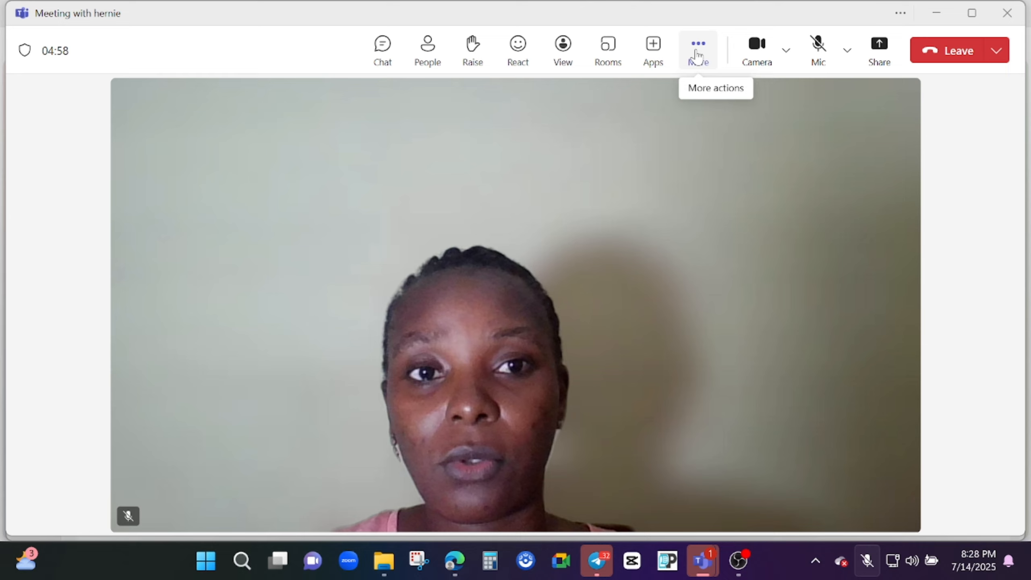
Apply the purple-blue wave frame filter to the video, set the background to None, and look over the other frames.
left_click(697, 56)
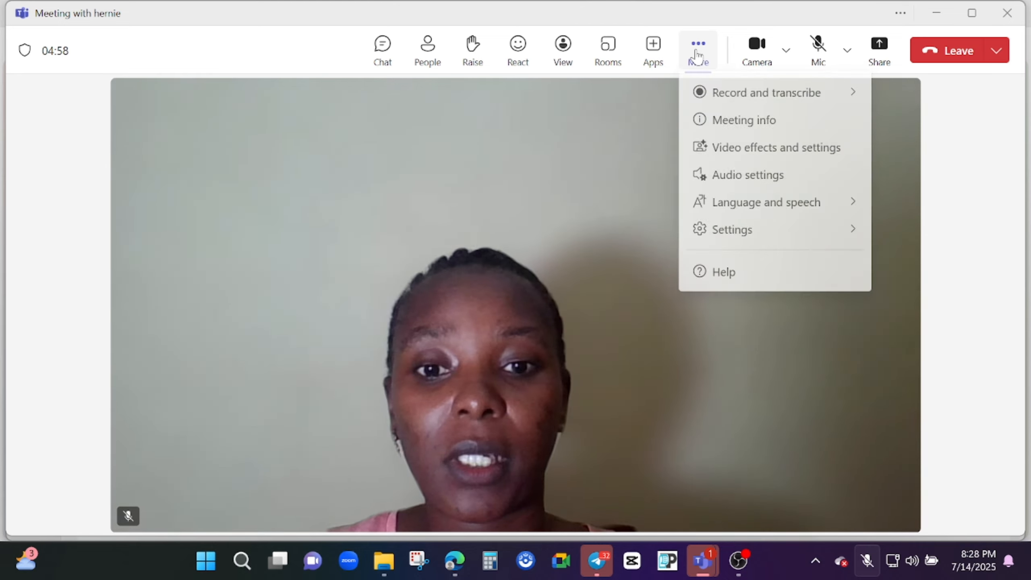
left_click(780, 157)
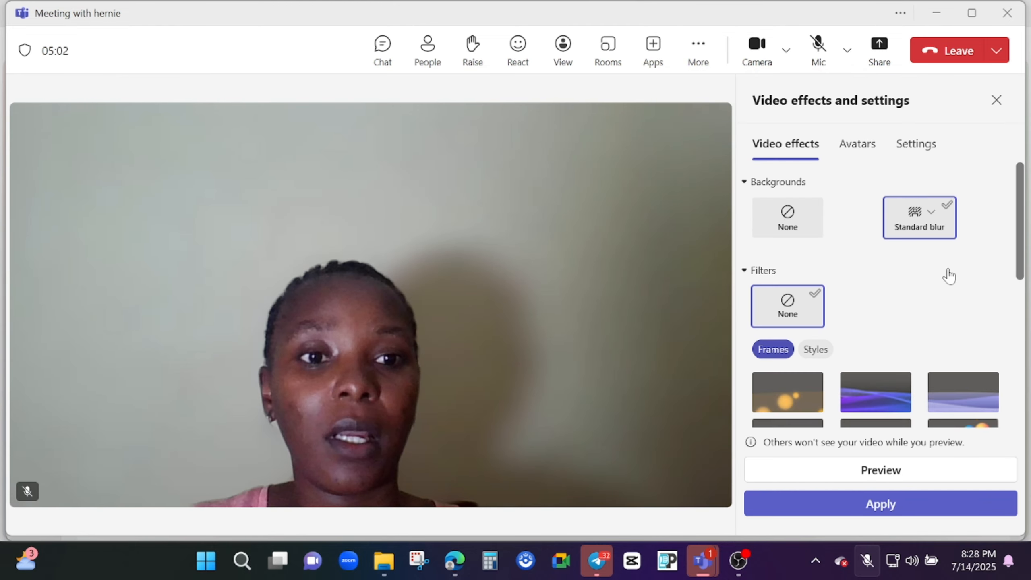
scroll(944, 252, "down", 2)
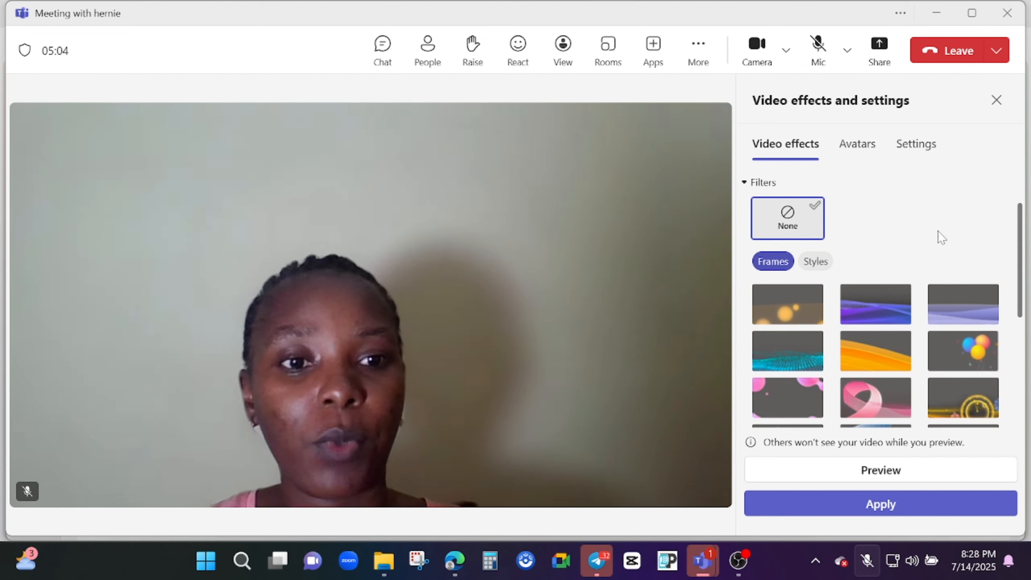
left_click(862, 308)
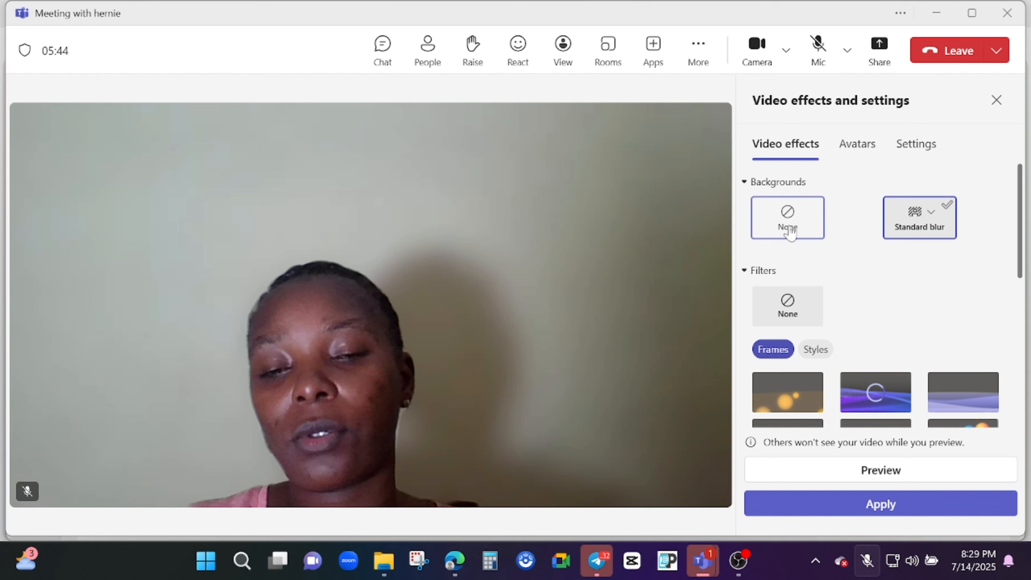
left_click(789, 230)
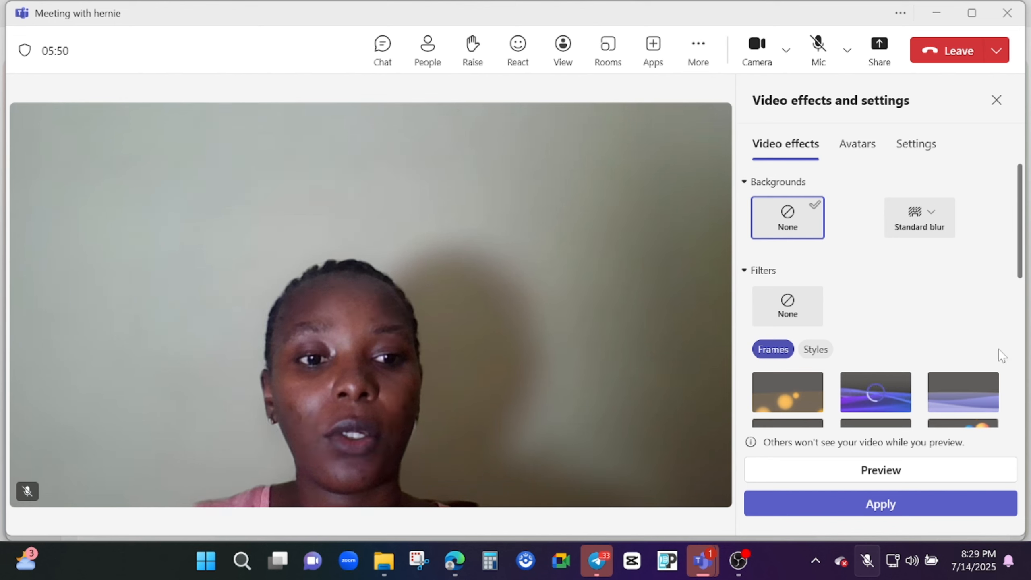
scroll(1019, 264, "down", 10)
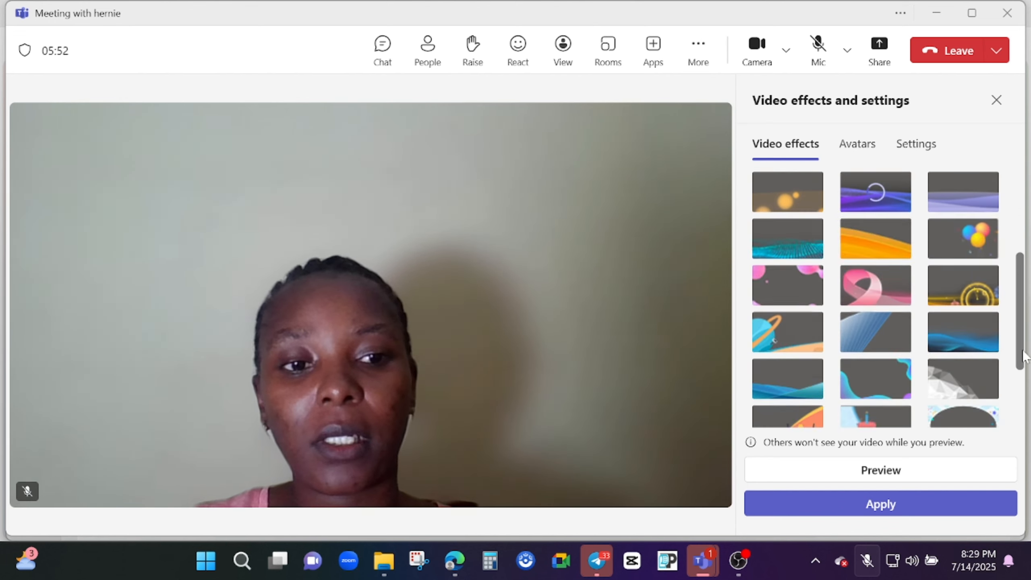
scroll(1011, 260, "up", 10)
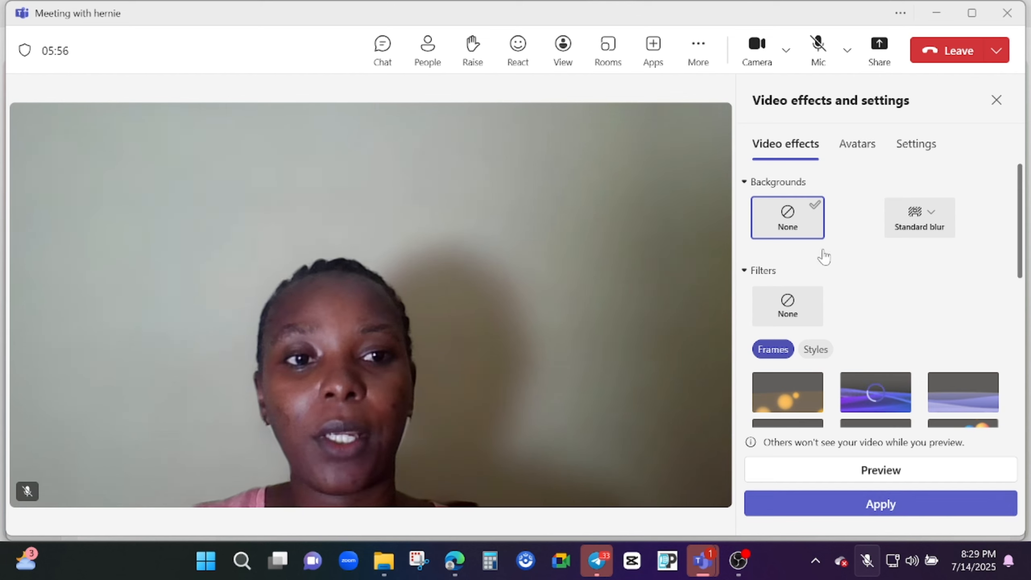
View the avatar and camera settings, turn Adjust brightness on and off again, and close the video effects and settings.
left_click(861, 151)
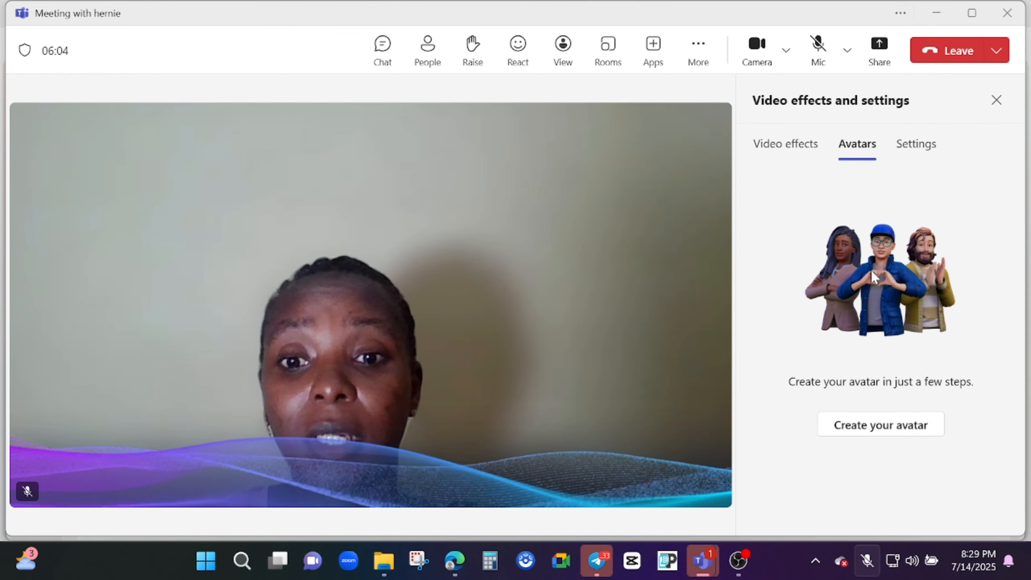
left_click(928, 148)
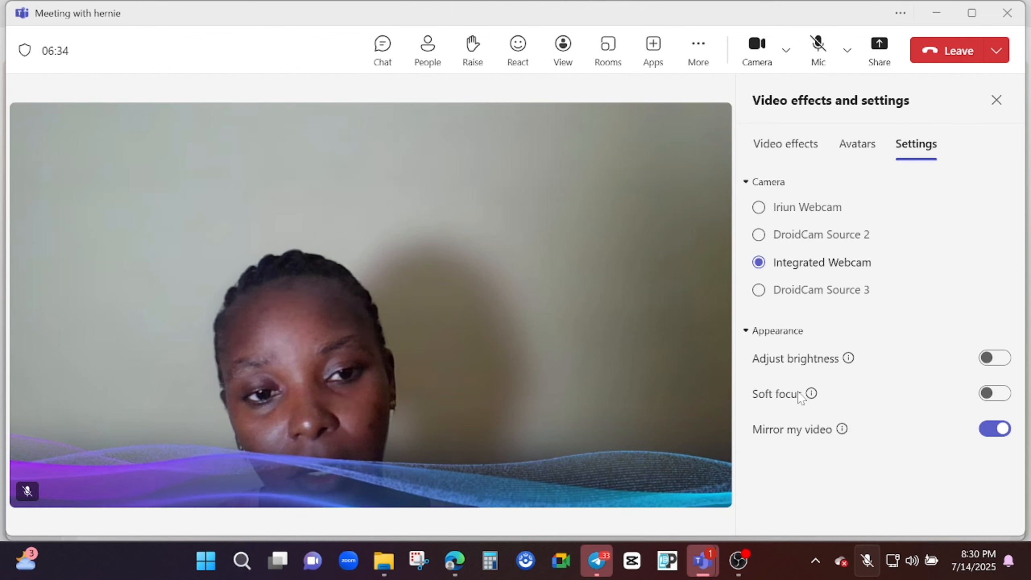
left_click(997, 359)
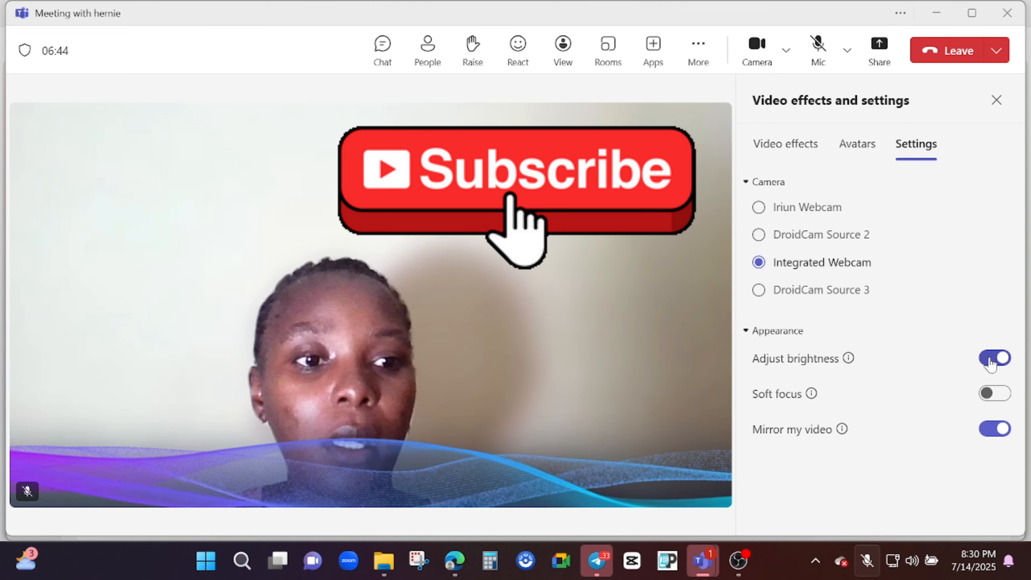
left_click(990, 359)
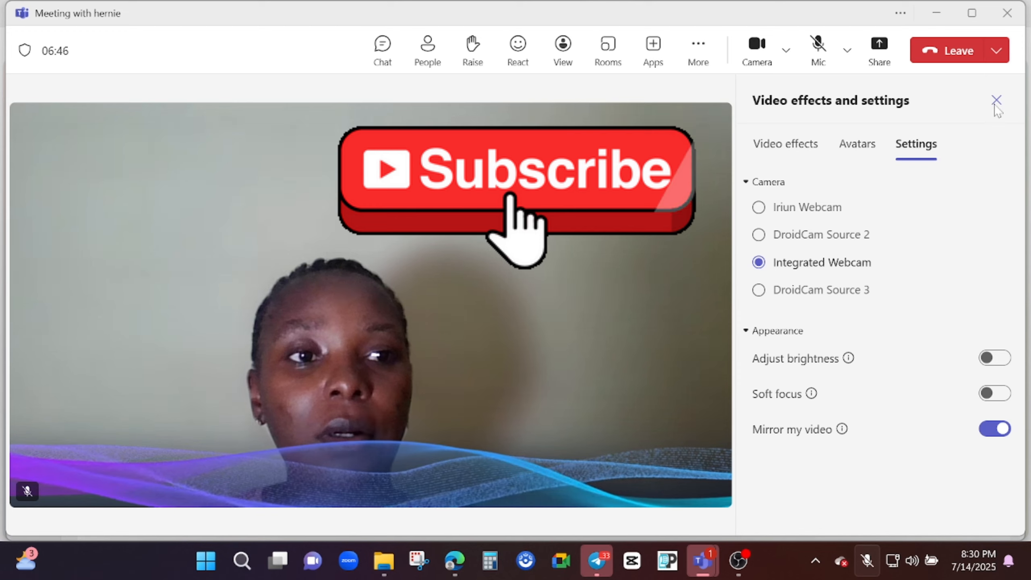
left_click(996, 102)
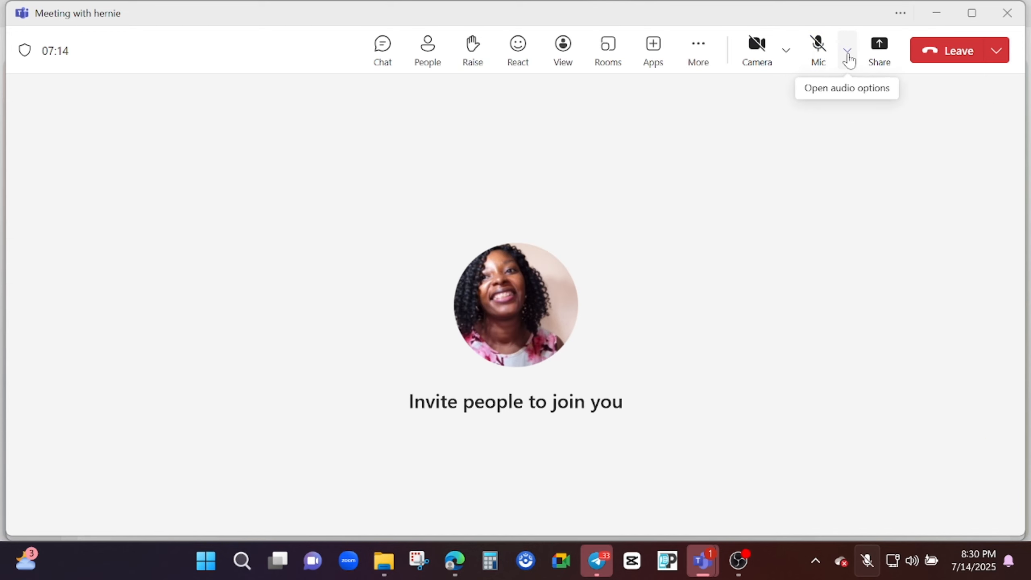
Review the meeting's speaker and microphone options, switch noise suppression off and on again, and close the options.
left_click(848, 51)
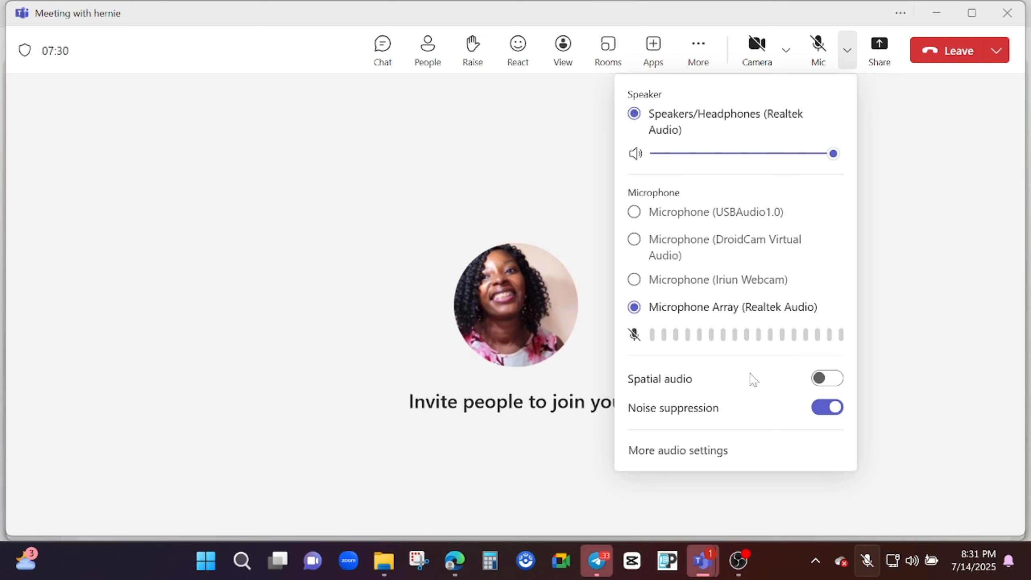
left_click(833, 412)
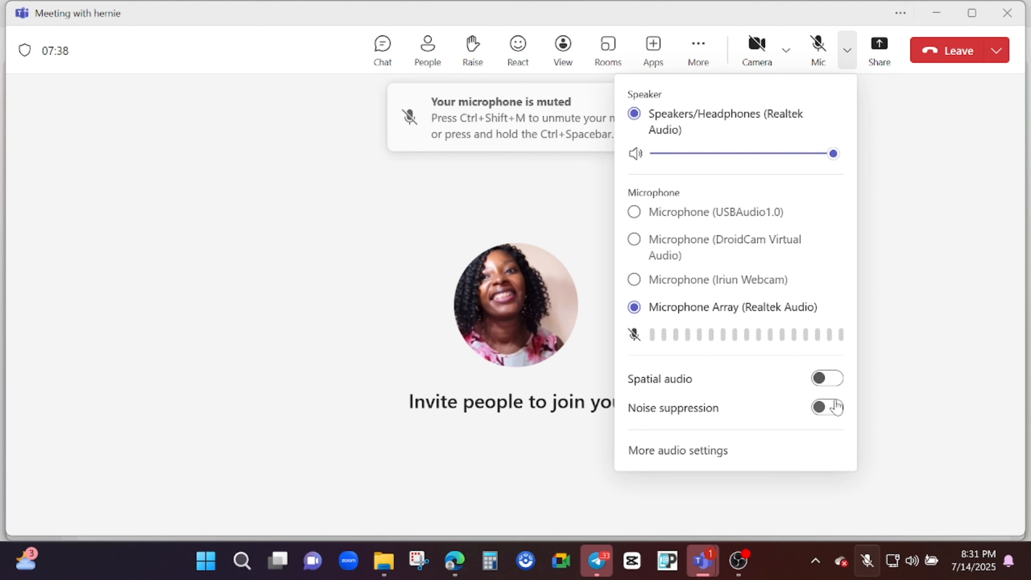
left_click(835, 408)
left_click(889, 228)
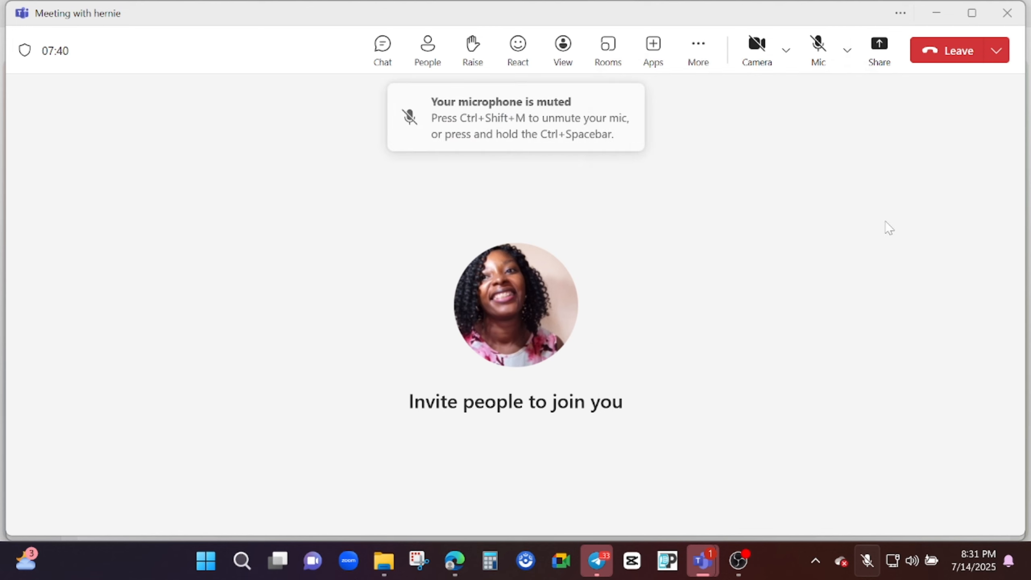
Look over the sharing options, share the entire screen with sound included, and stop sharing.
left_click(887, 59)
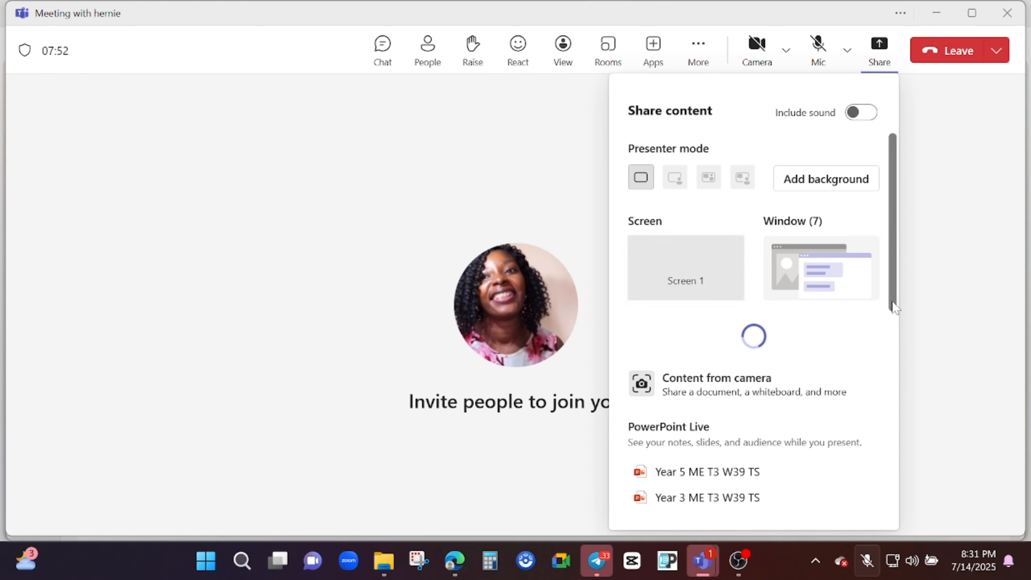
mouse_move(894, 307)
left_mouse_down()
mouse_move(891, 373)
mouse_move(878, 311)
left_mouse_up()
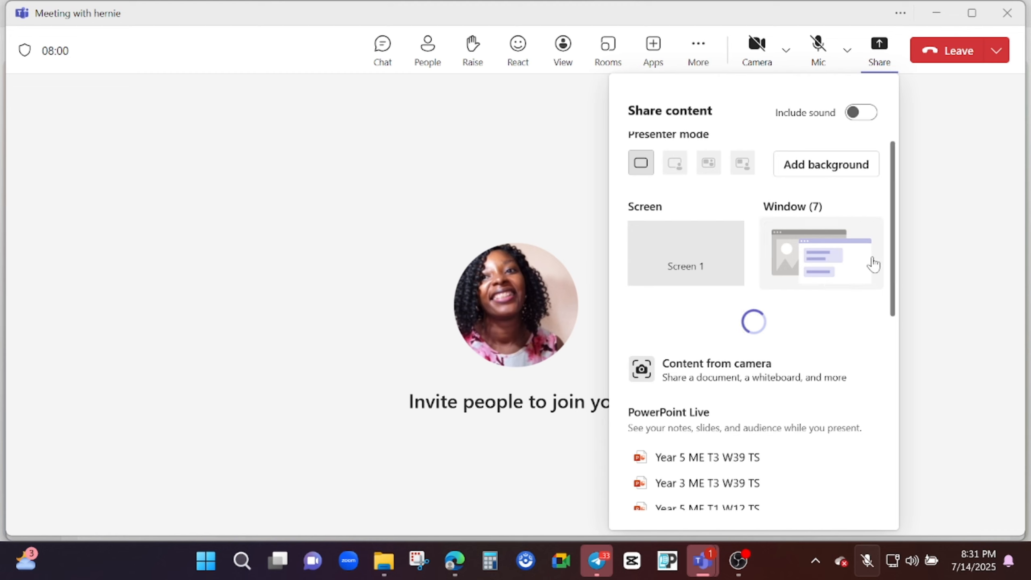
left_click_drag(896, 274, 892, 246)
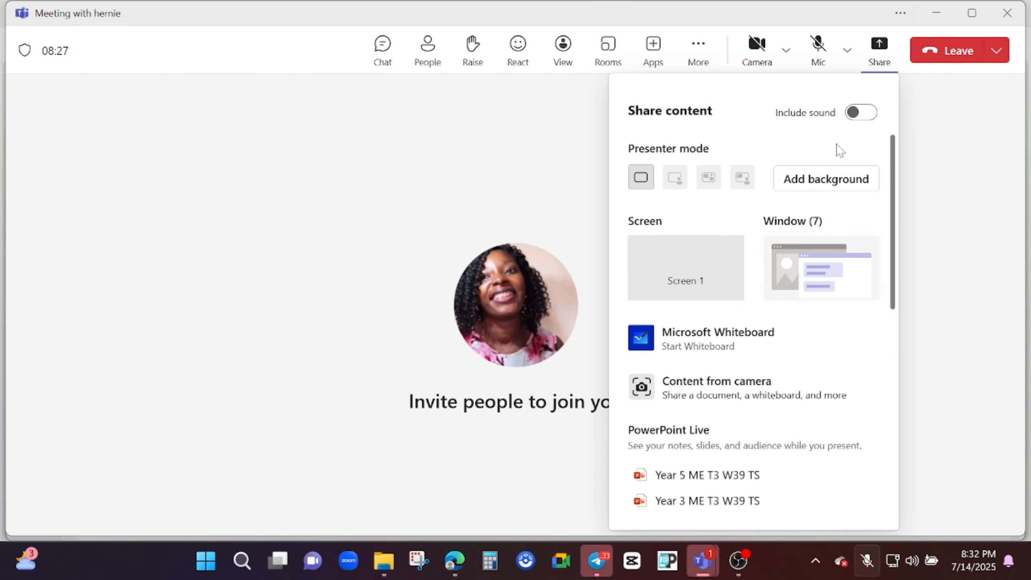
left_click(873, 122)
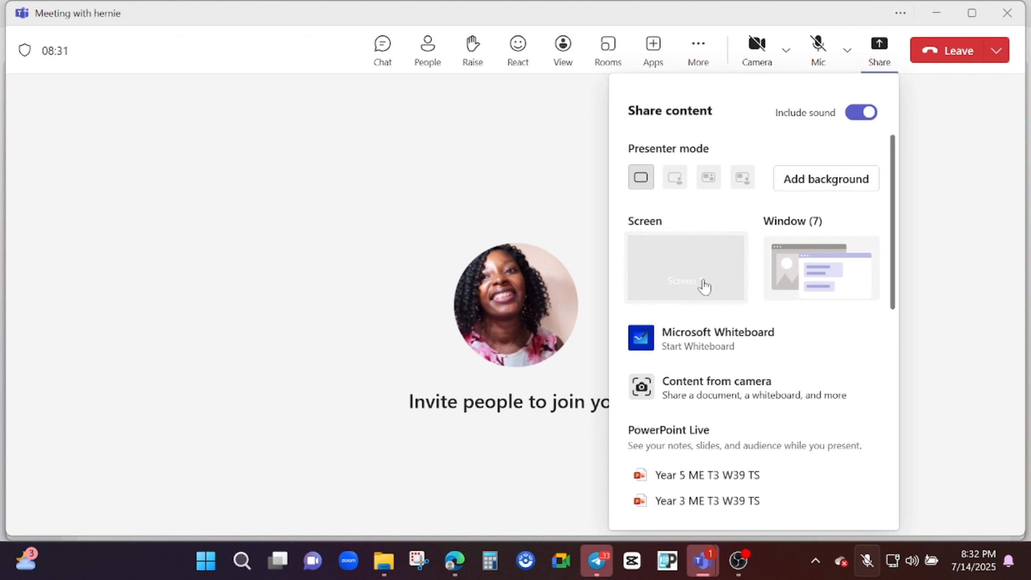
left_click(678, 269)
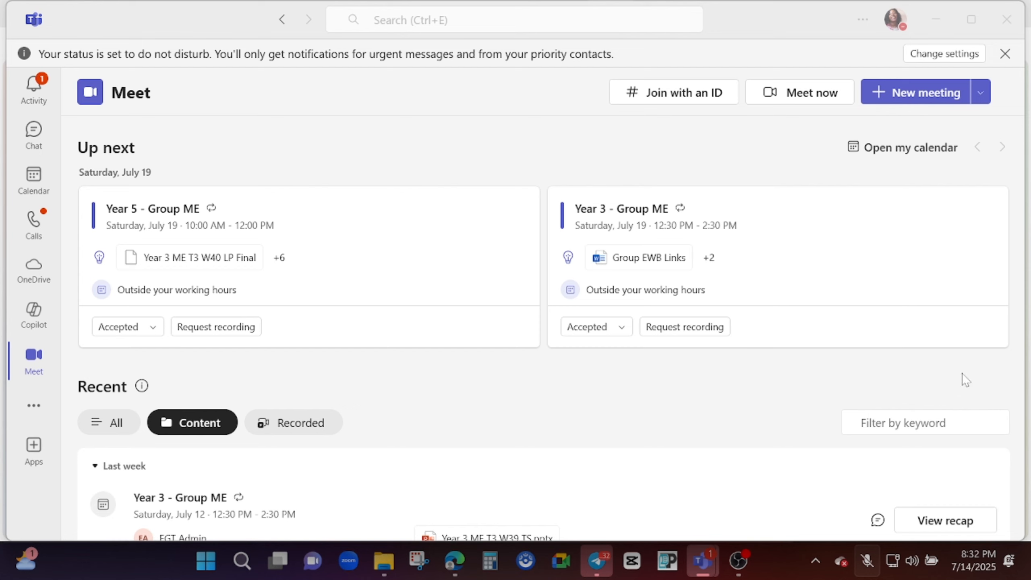
left_click(592, 22)
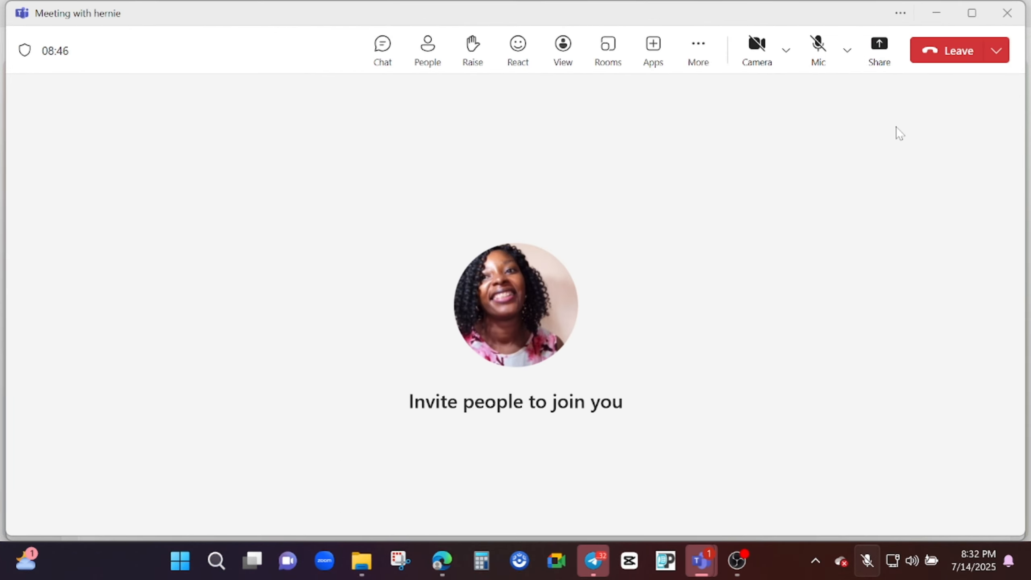
Share only the Meet App window with sound included in the meeting, and stop sharing it.
left_click(886, 65)
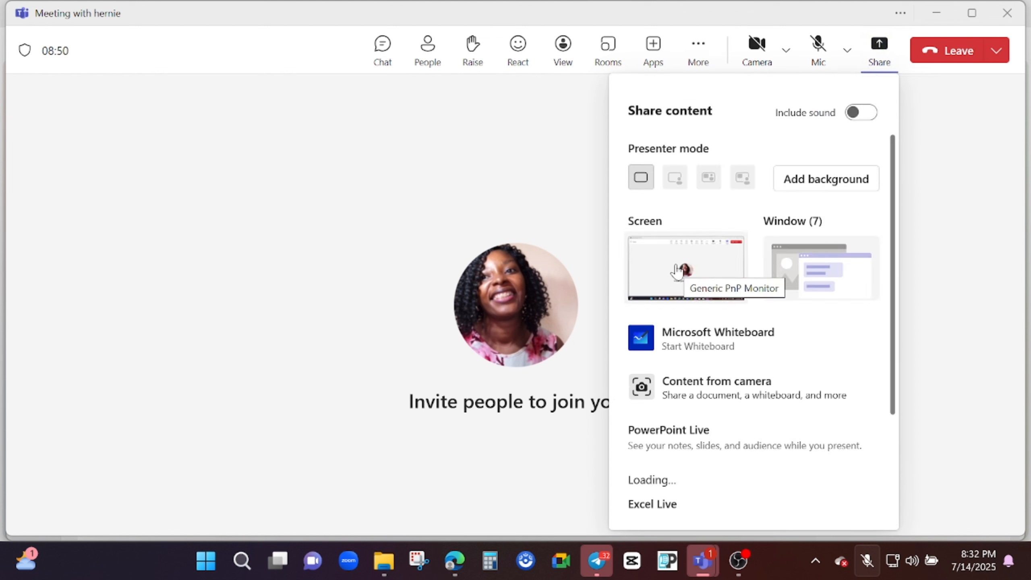
left_click(831, 273)
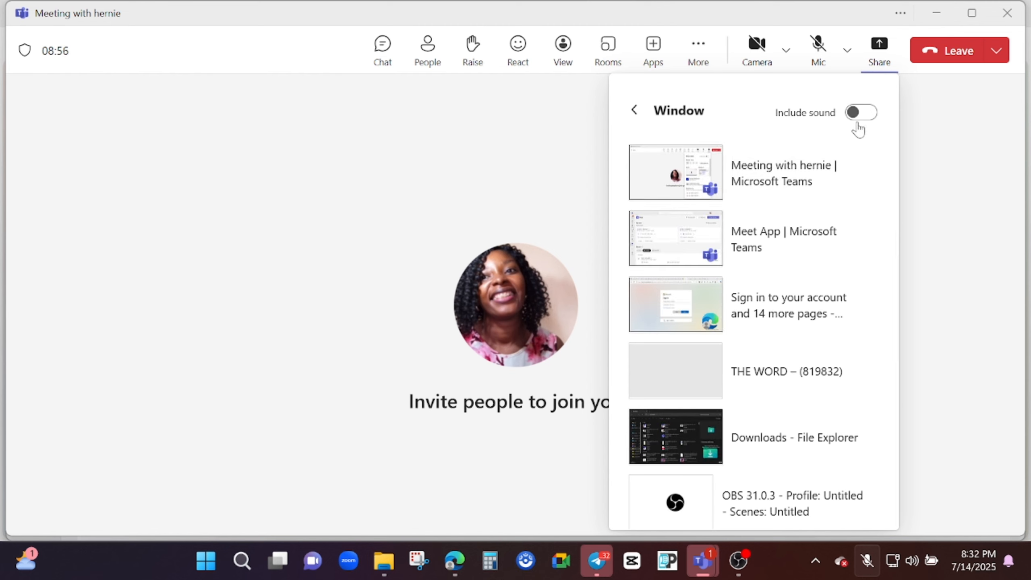
left_click(870, 115)
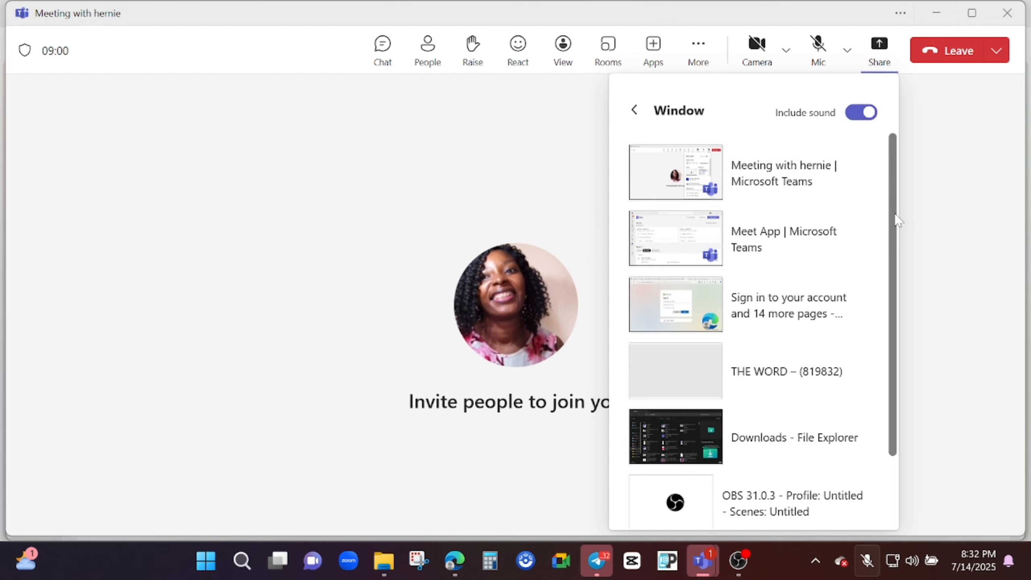
left_click_drag(896, 220, 886, 200)
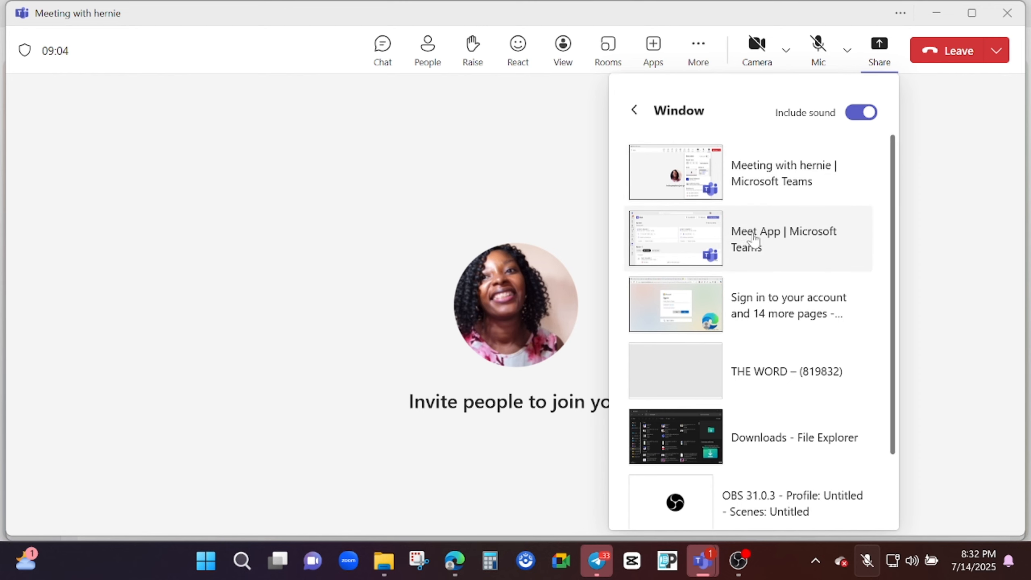
left_click(681, 248)
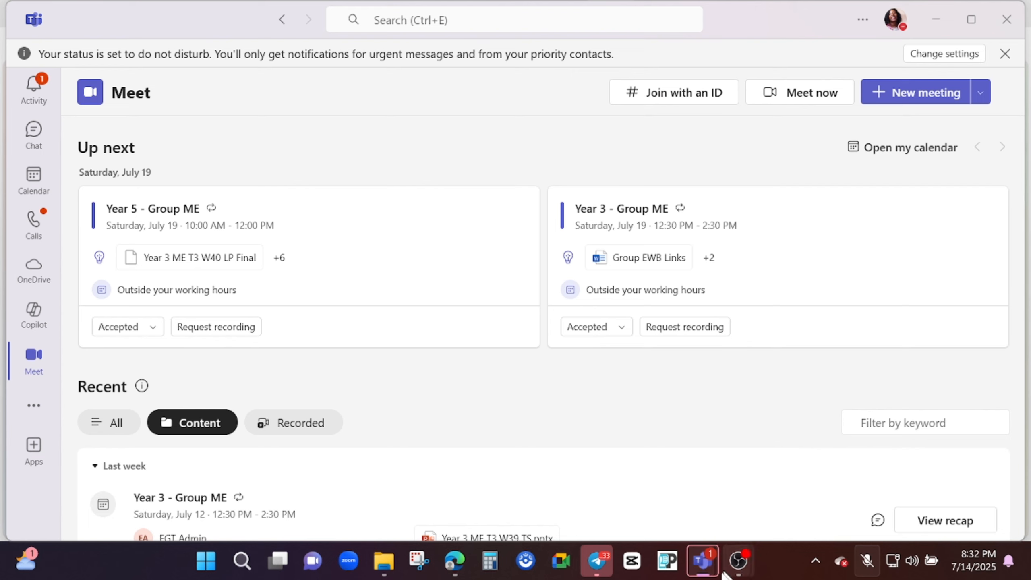
mouse_move(705, 571)
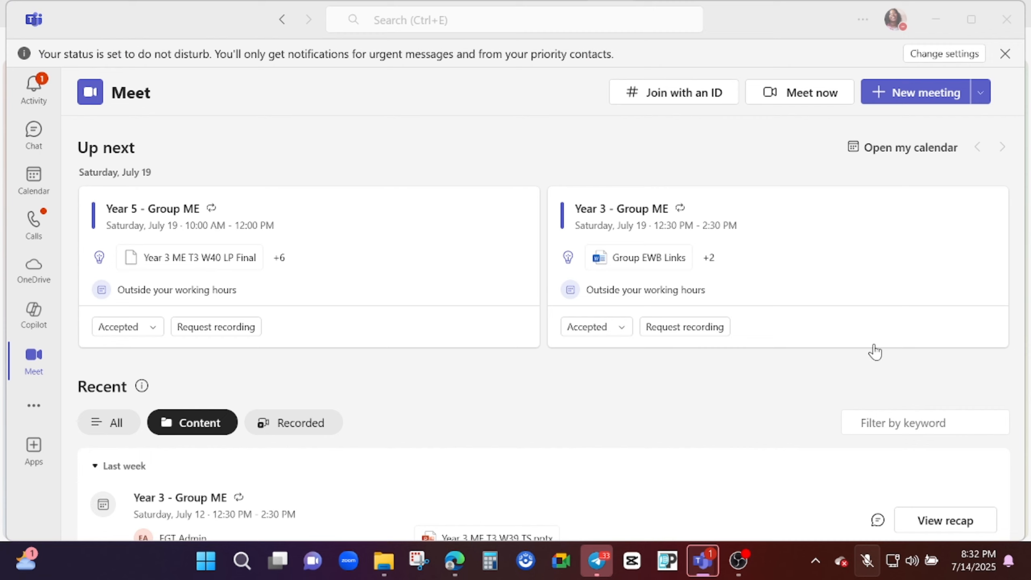
left_click(592, 23)
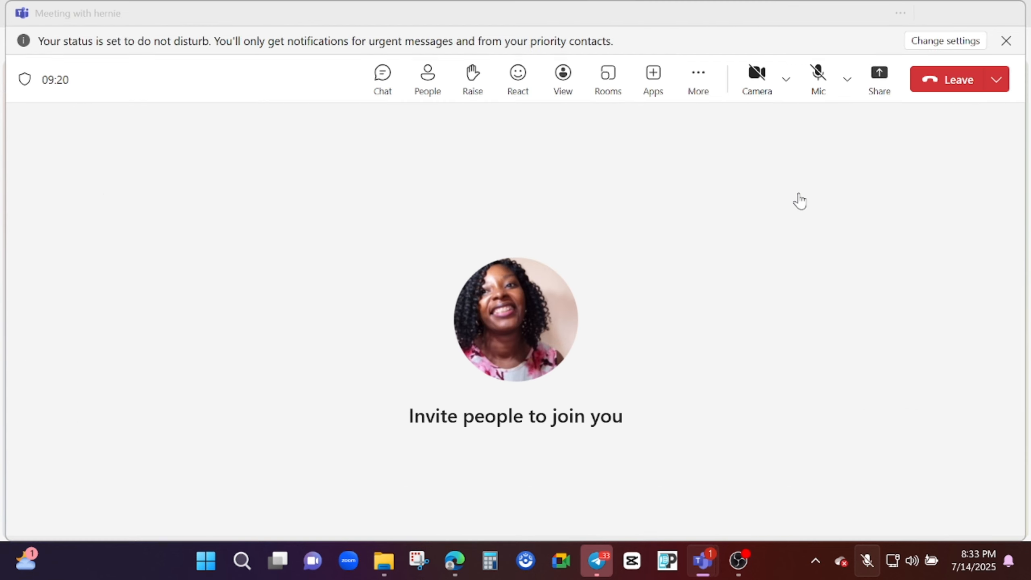
Look through the open windows available for sharing and close the list without sharing one.
left_click(889, 60)
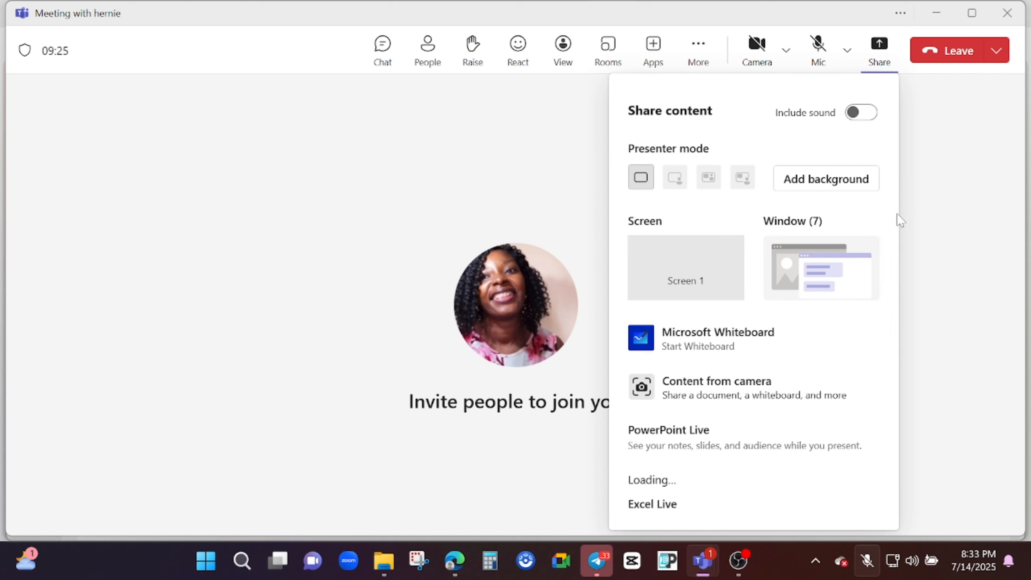
left_click(818, 271)
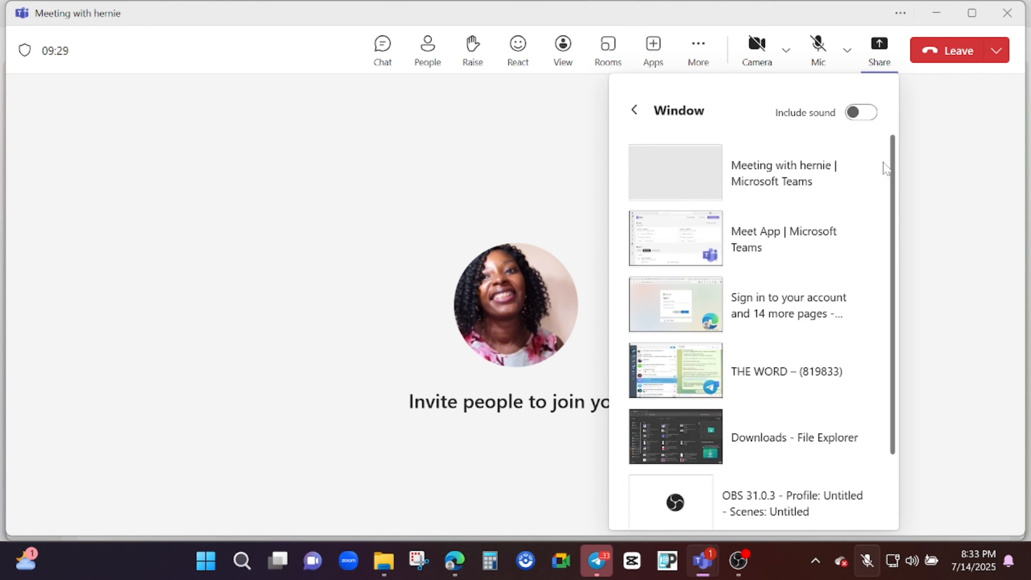
scroll(892, 206, "down", 2)
scroll(873, 199, "up", 2)
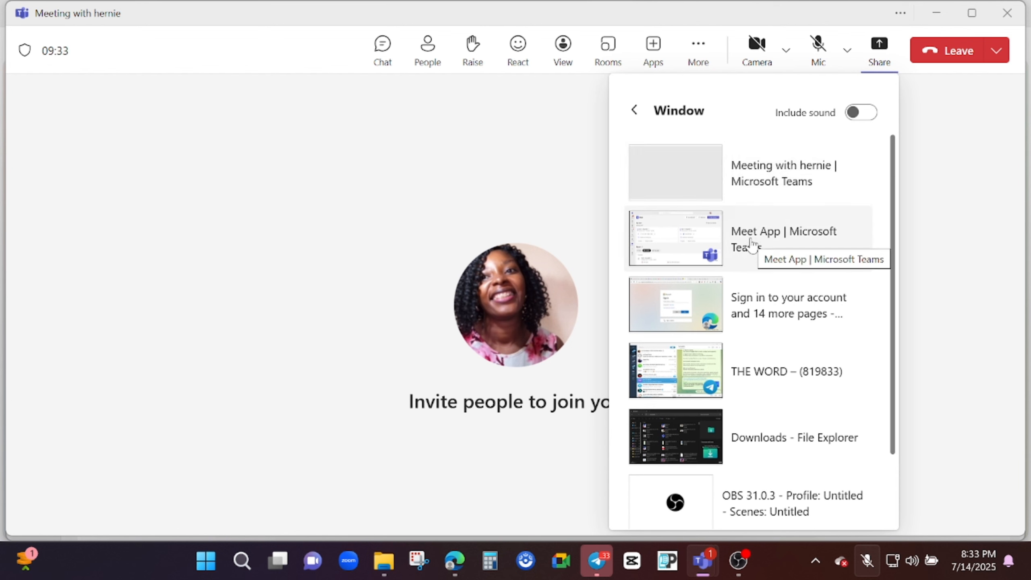
left_click(913, 124)
Examine the other sharing sources, including Microsoft Whiteboard, Content from camera, PowerPoint Live, Excel Live and the file browsing options.
left_click(885, 61)
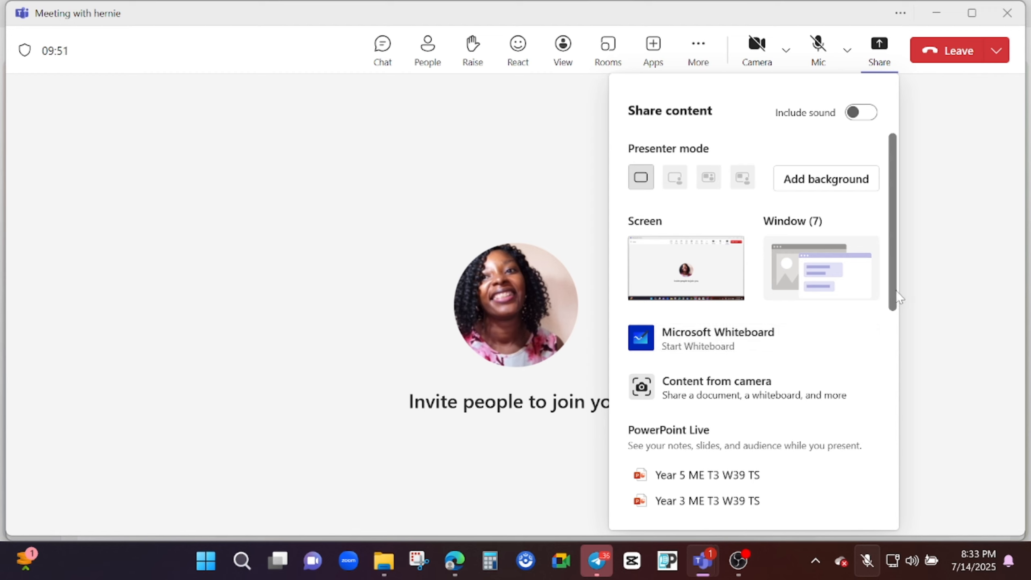
scroll(897, 292, "down", 2)
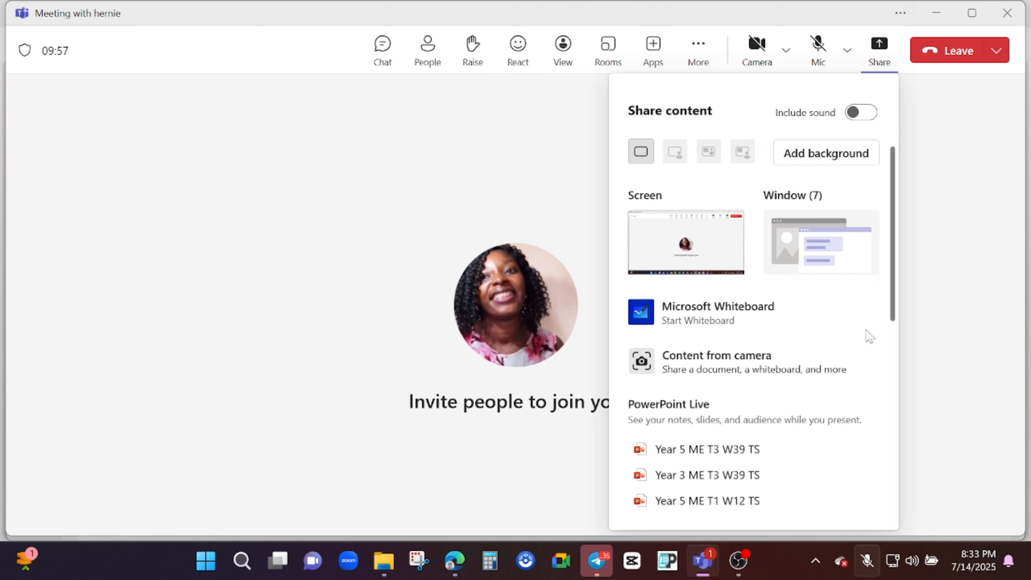
left_click_drag(890, 302, 893, 386)
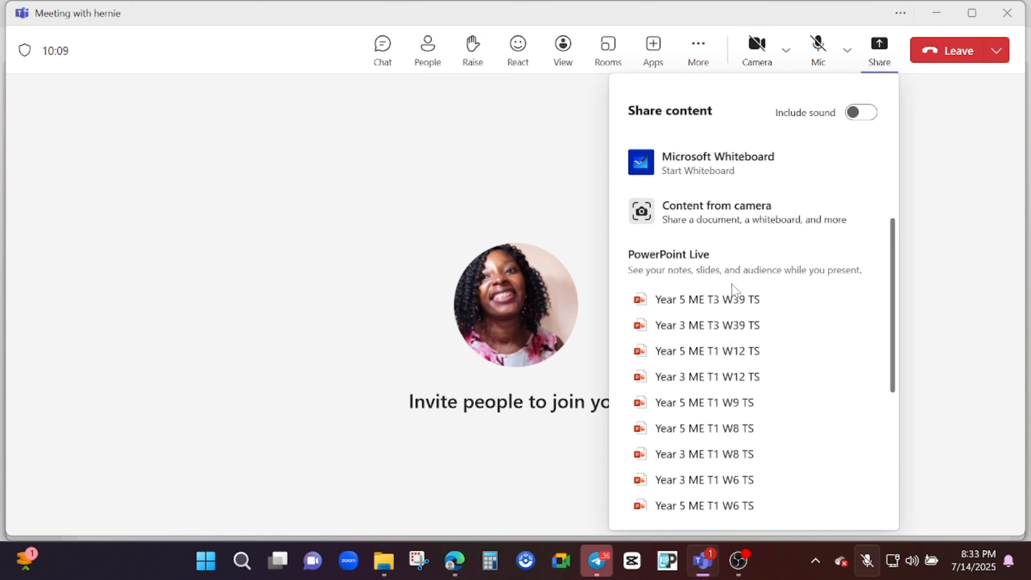
left_click_drag(894, 336, 891, 449)
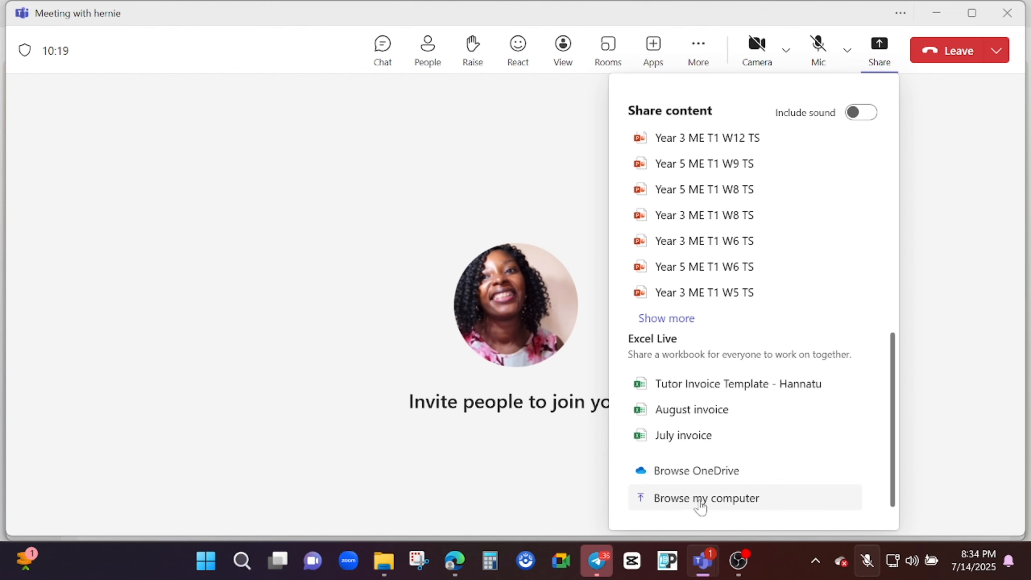
Share the WEEK 1 JULY SCIENCE PD TRAINING-1 presentation from the computer's Downloads folder in the meeting.
left_click(715, 500)
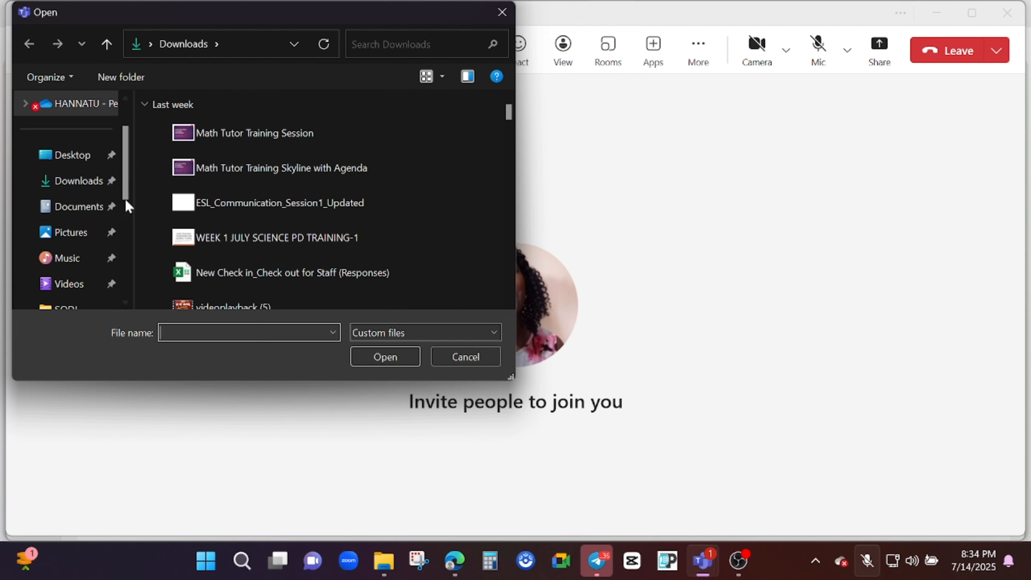
left_click(239, 240)
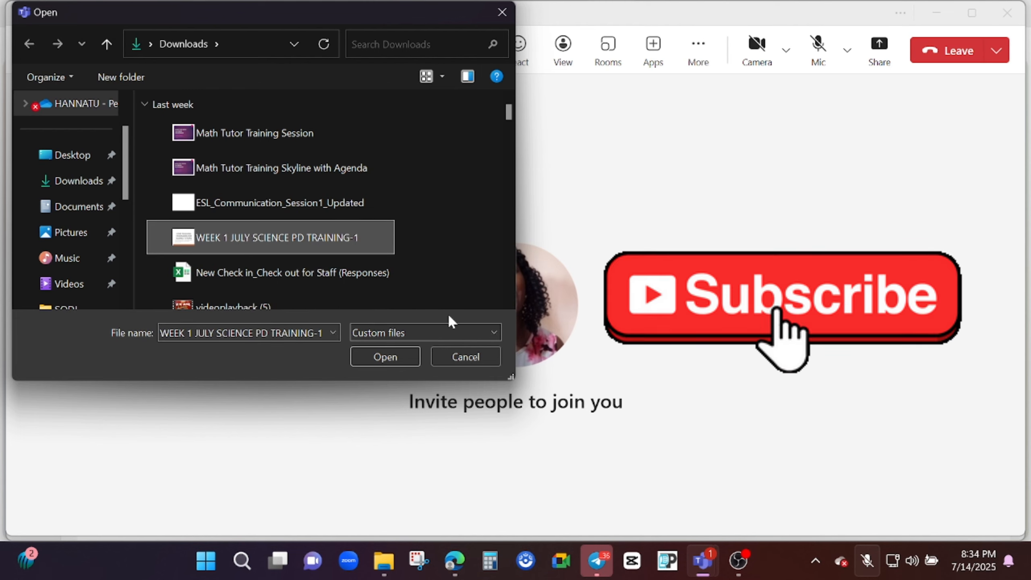
left_click(385, 356)
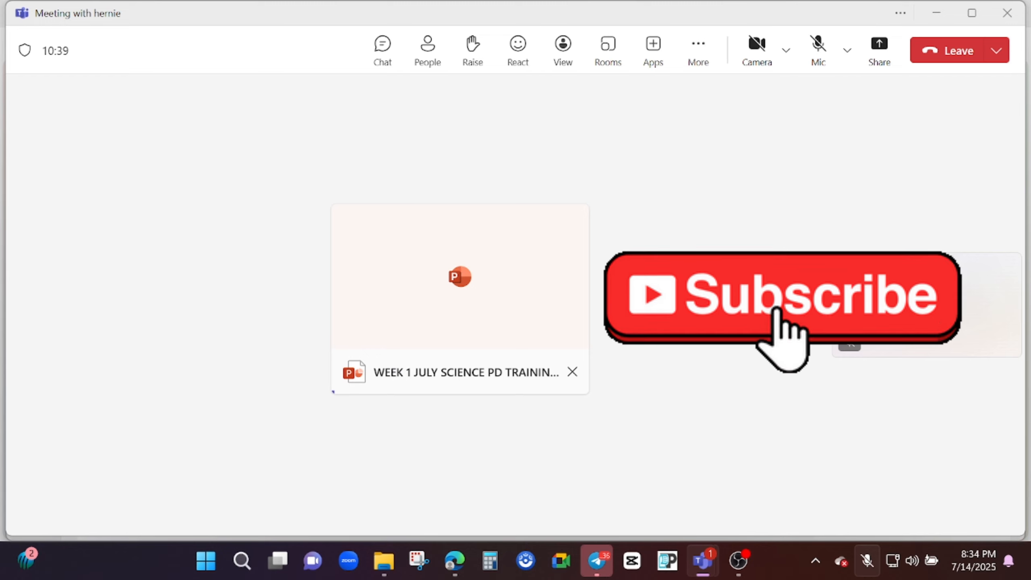
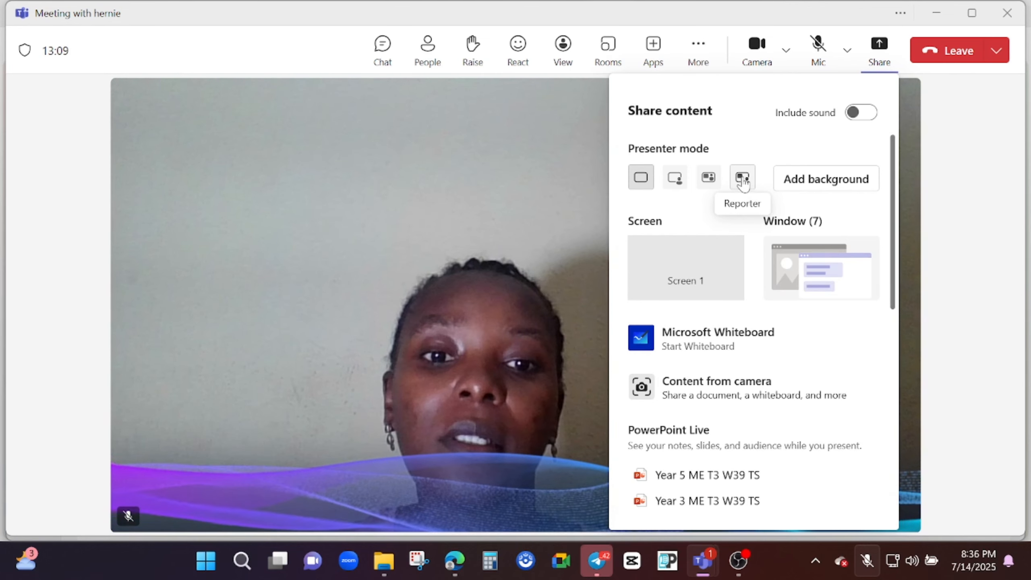
Share the Meet App window using the Reporter presenter mode, and return to the meeting.
left_click(743, 183)
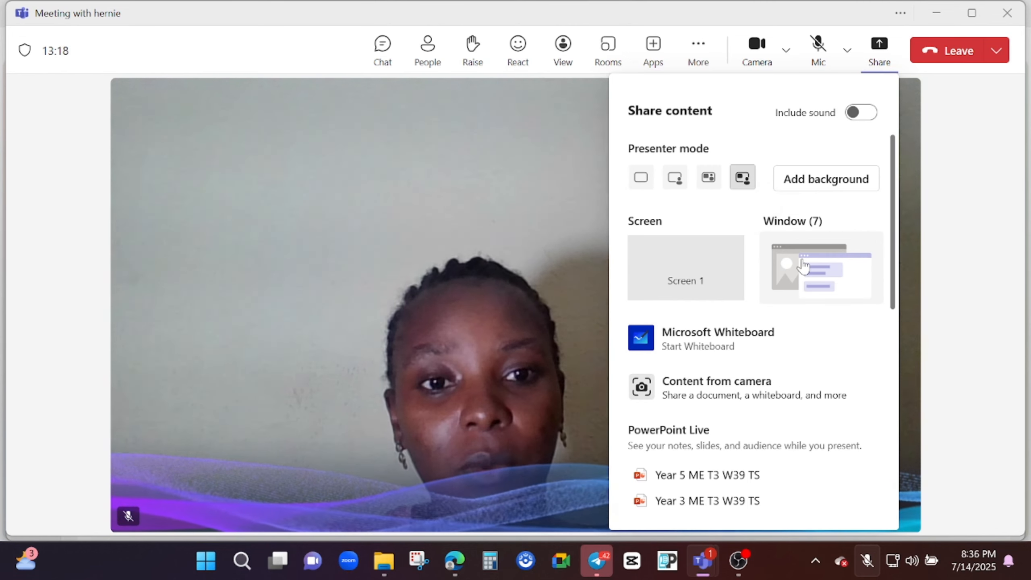
left_click(787, 266)
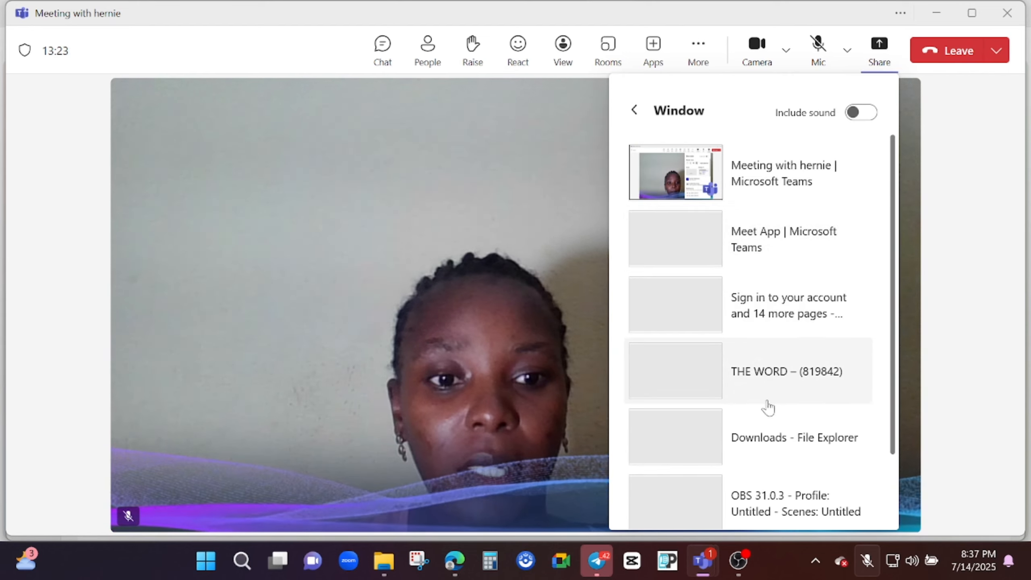
left_click(762, 257)
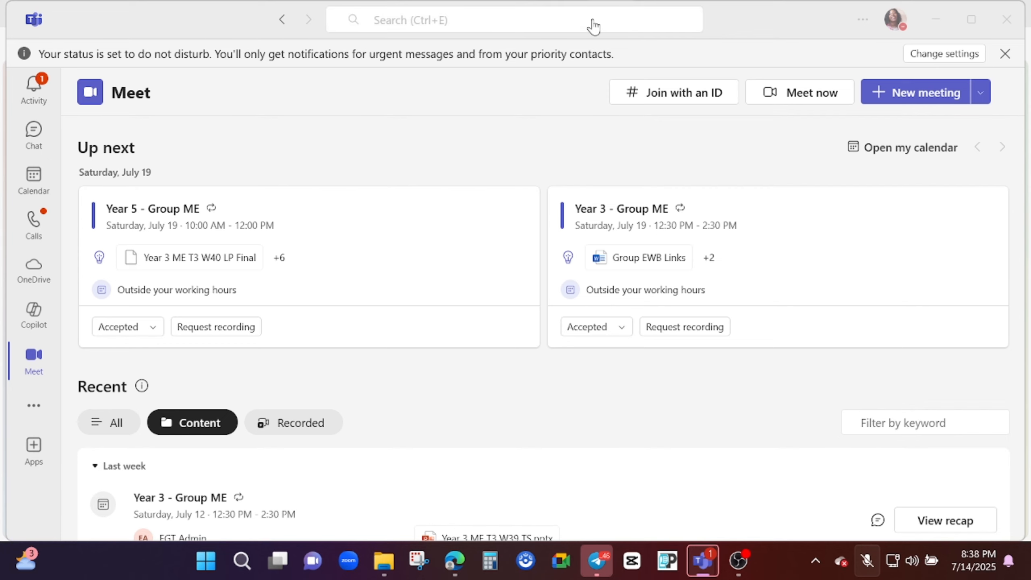
left_click(786, 89)
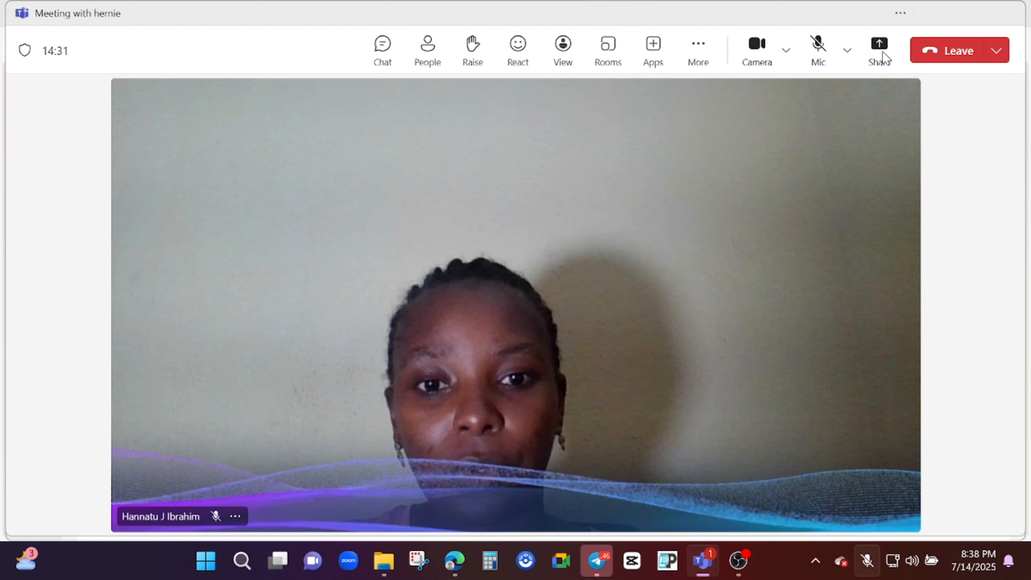
Share a Microsoft Whiteboard in the meeting without choosing a template, and display its timer.
left_click(881, 57)
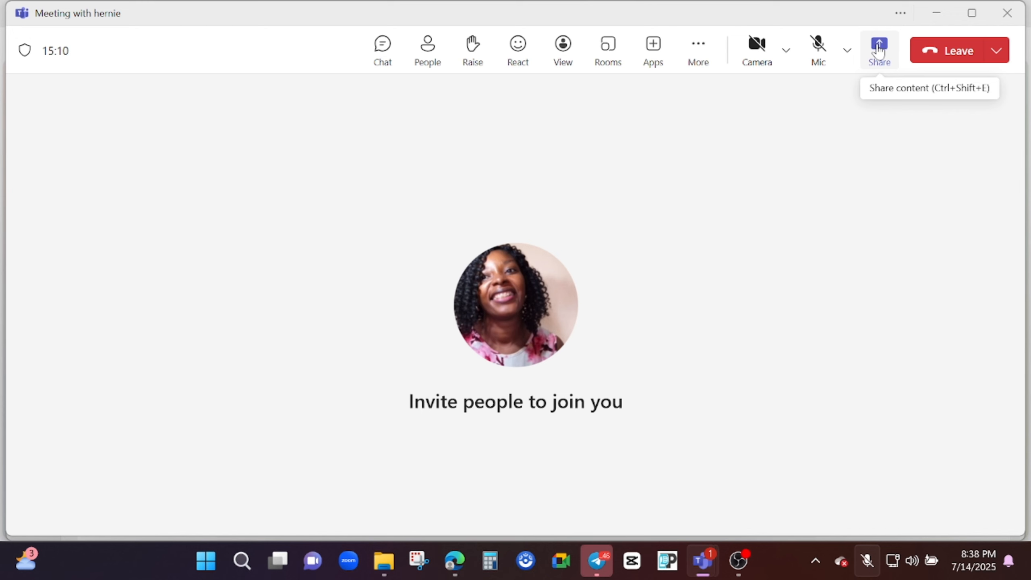
left_click(878, 50)
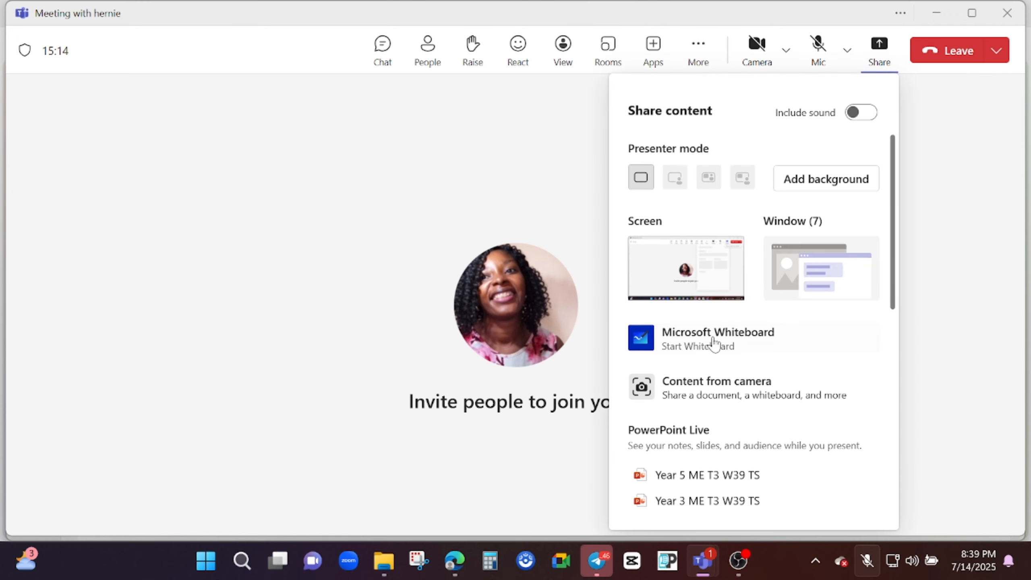
left_click(714, 342)
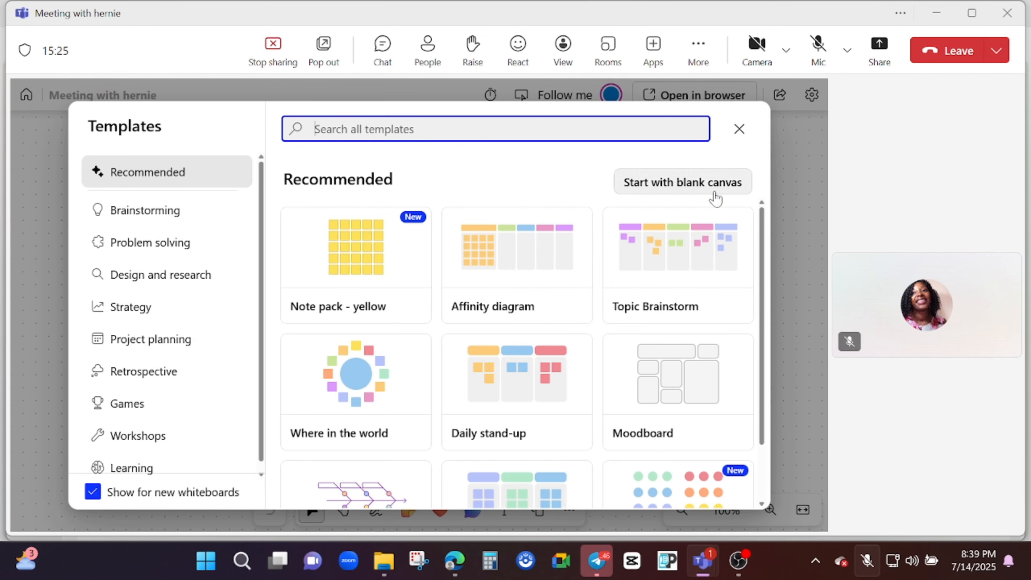
left_click(739, 129)
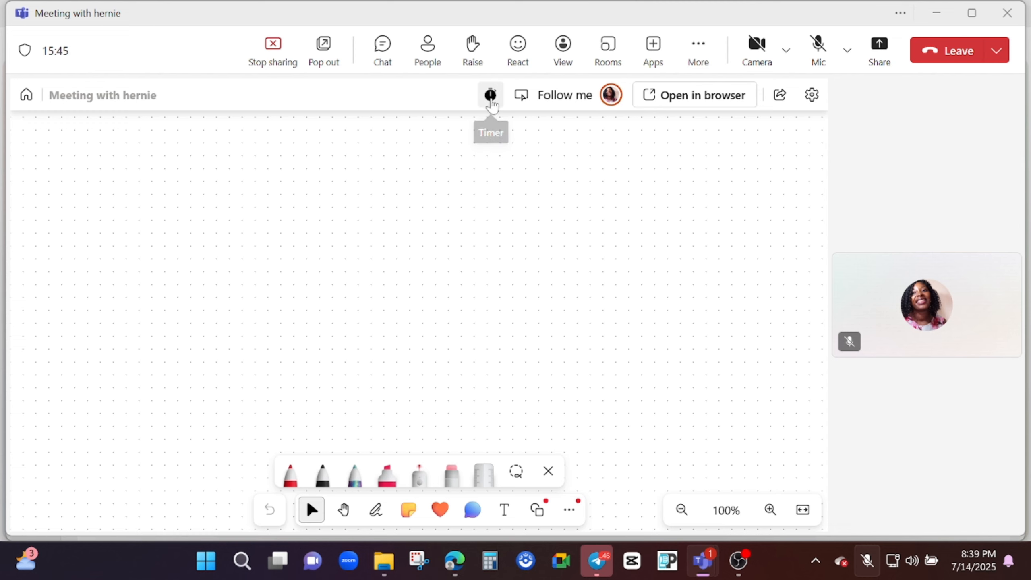
left_click(492, 104)
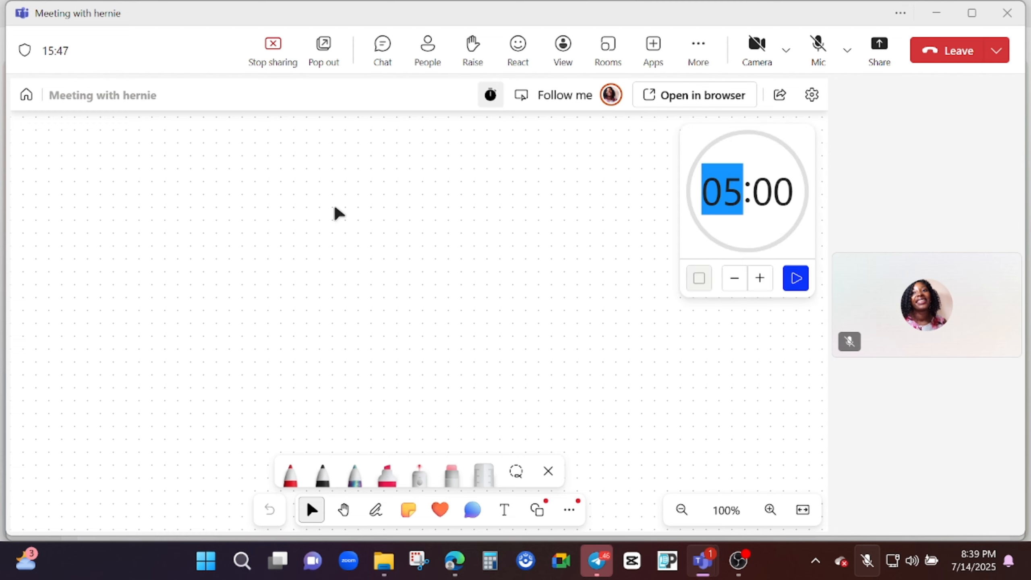
Write the equation 2x + 4 = 6 on the whiteboard with the black pen.
left_click(323, 475)
left_click(283, 248)
mouse_move(248, 220)
left_mouse_down()
mouse_move(277, 245)
mouse_move(392, 201)
left_mouse_up()
mouse_move(418, 187)
left_mouse_down()
mouse_move(444, 208)
mouse_move(429, 242)
left_mouse_up()
left_click_drag(471, 207, 515, 205)
left_click_drag(470, 222, 513, 220)
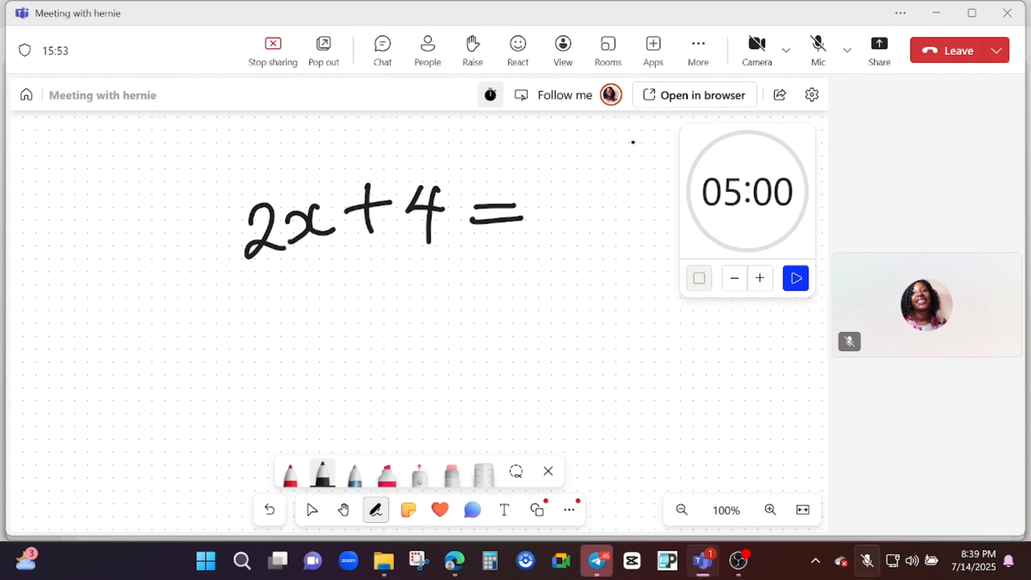
left_click_drag(600, 162, 563, 217)
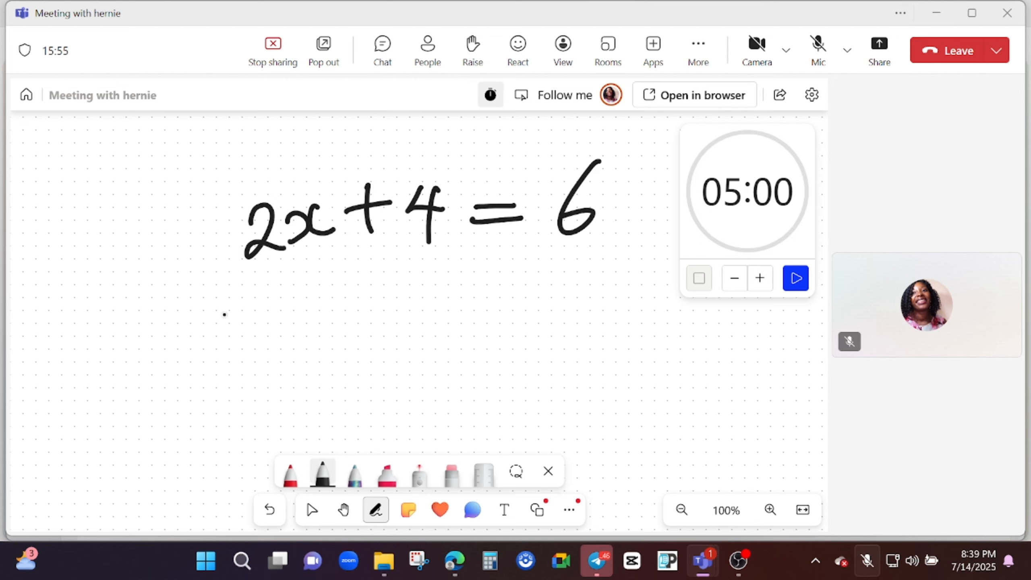
Write "find x." in black below the equation.
left_click_drag(264, 290, 271, 343)
left_click_drag(246, 324, 362, 317)
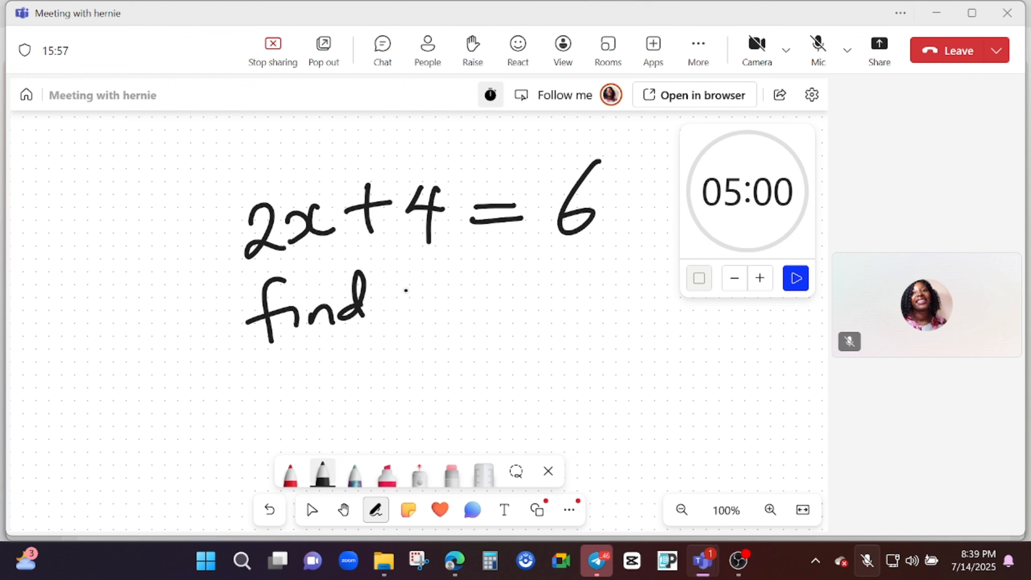
left_click_drag(410, 286, 462, 296)
left_click(507, 298)
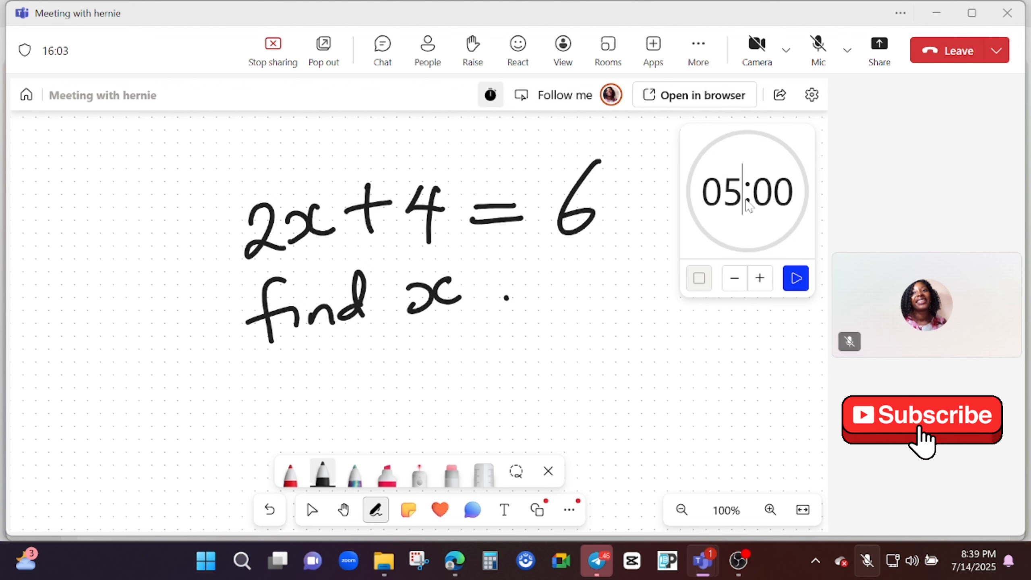
Set the whiteboard timer to 10 minutes and start the countdown.
left_click(743, 192)
key("BackSpace")
type("10")
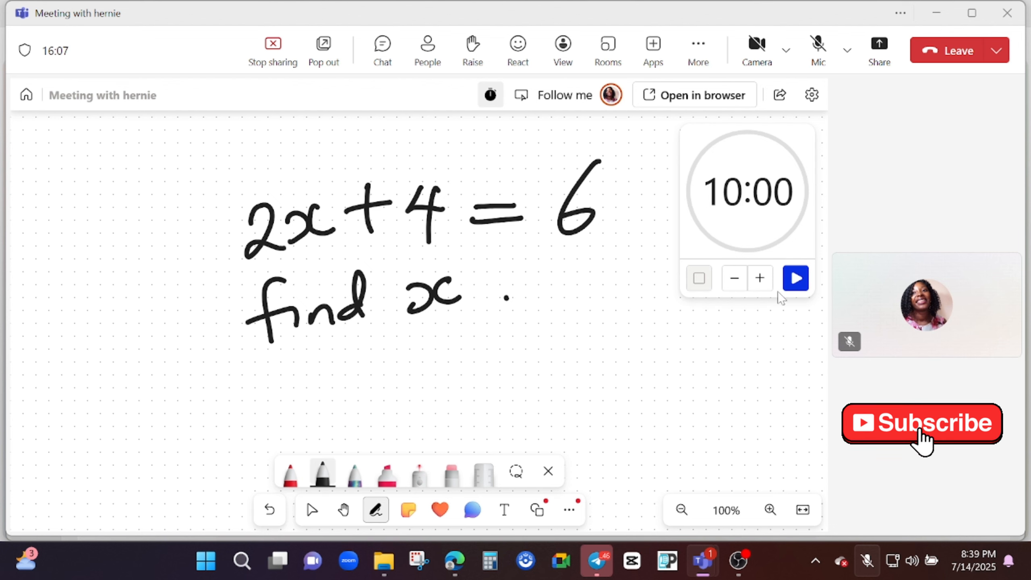
left_click(795, 281)
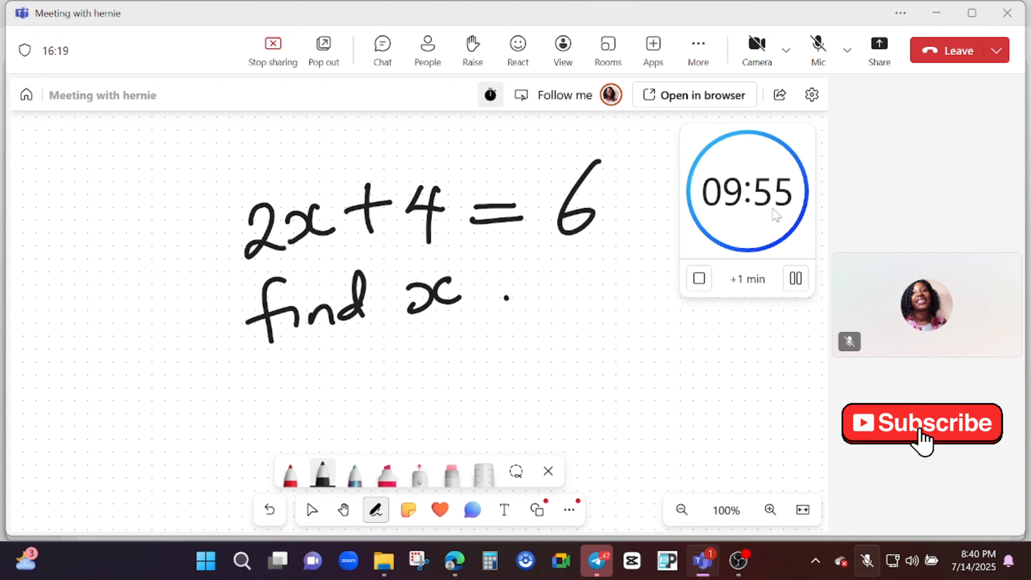
Extend the running timer by 36 minutes in one-minute increments, then pause and stop it.
left_click(747, 285)
left_click(744, 286)
left_click(741, 287)
left_click(740, 289)
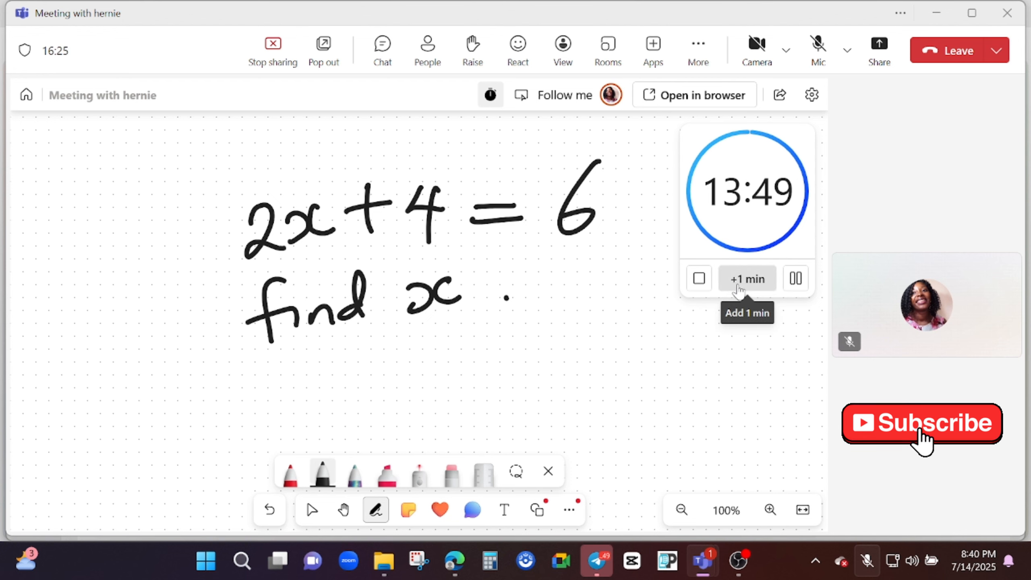
triple_click(741, 288)
double_click(742, 288)
triple_click(743, 289)
triple_click(745, 288)
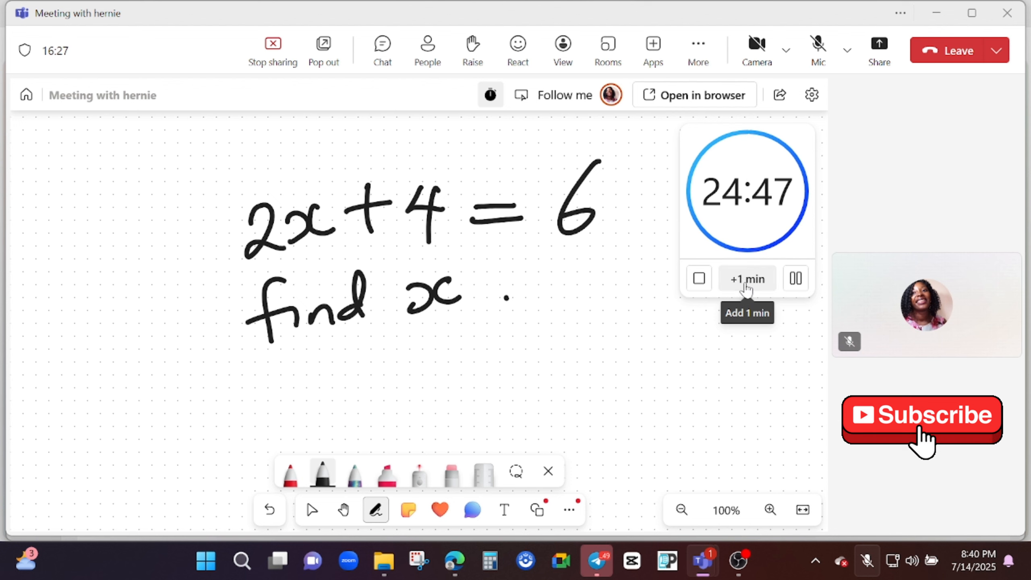
triple_click(746, 287)
triple_click(747, 287)
triple_click(749, 286)
triple_click(750, 287)
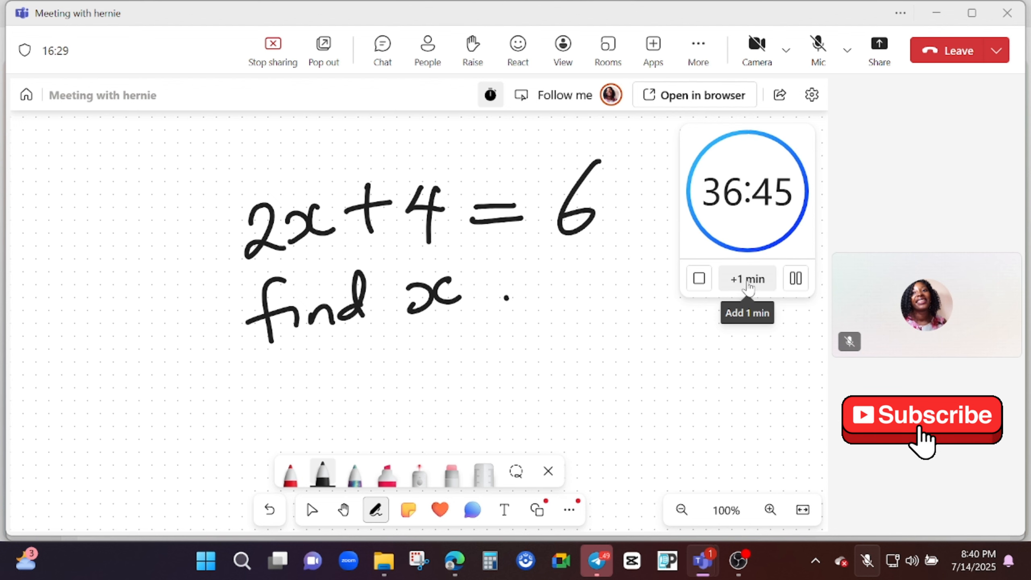
triple_click(750, 288)
double_click(751, 287)
double_click(751, 288)
double_click(751, 288)
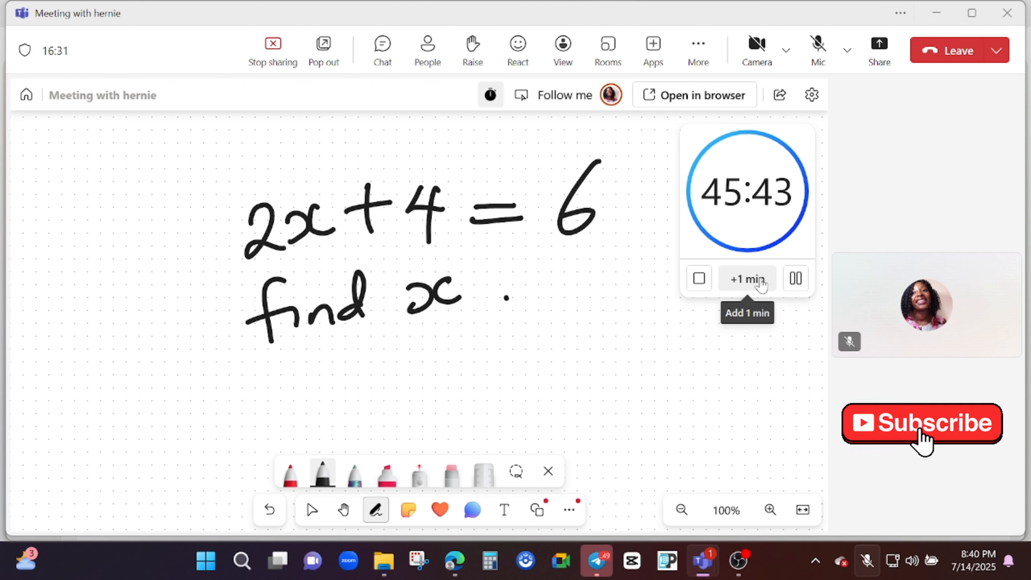
left_click(795, 279)
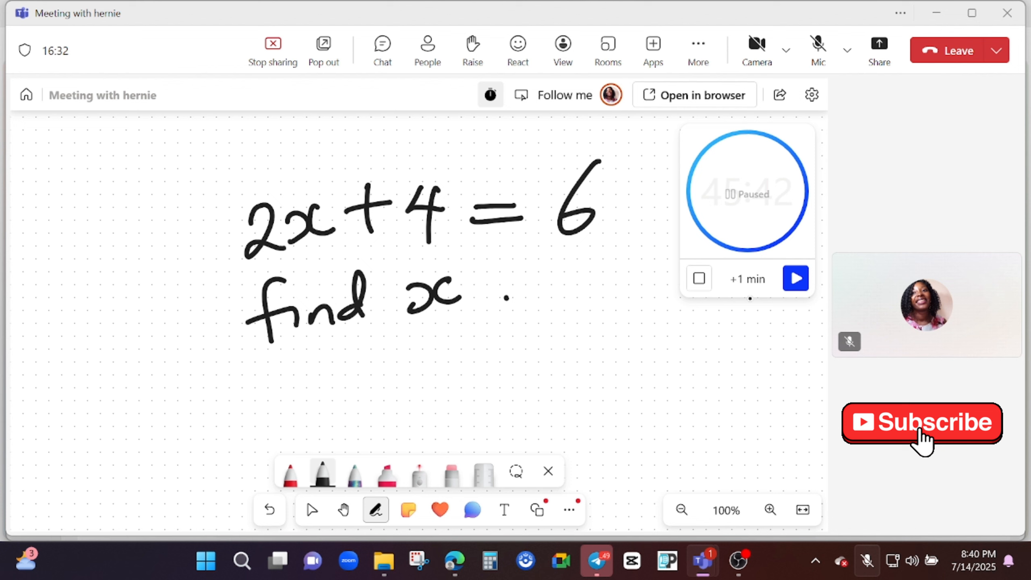
left_click(699, 279)
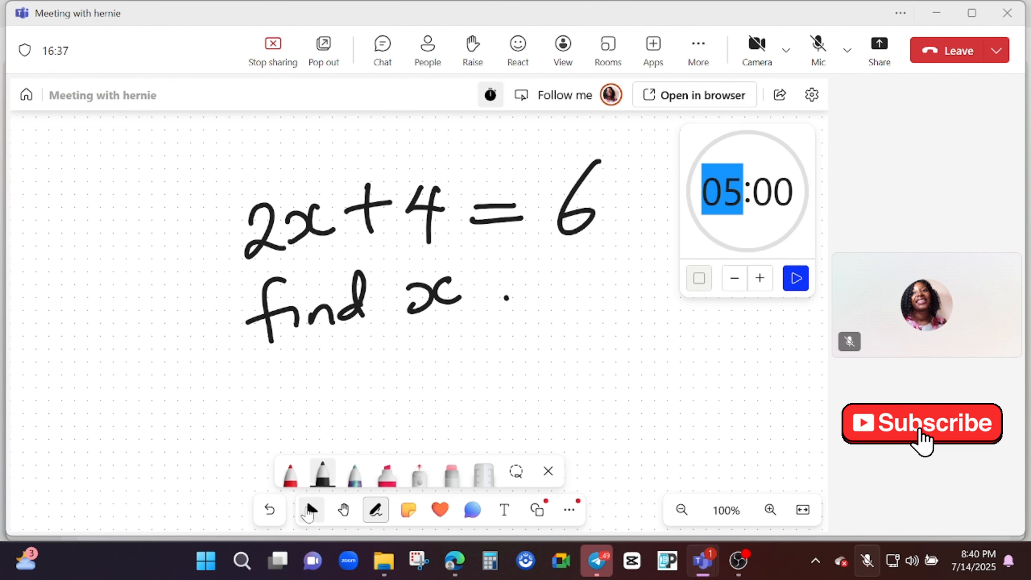
Draw wavy sample strokes below the written text with the red, black and multicolour pens.
left_click(290, 475)
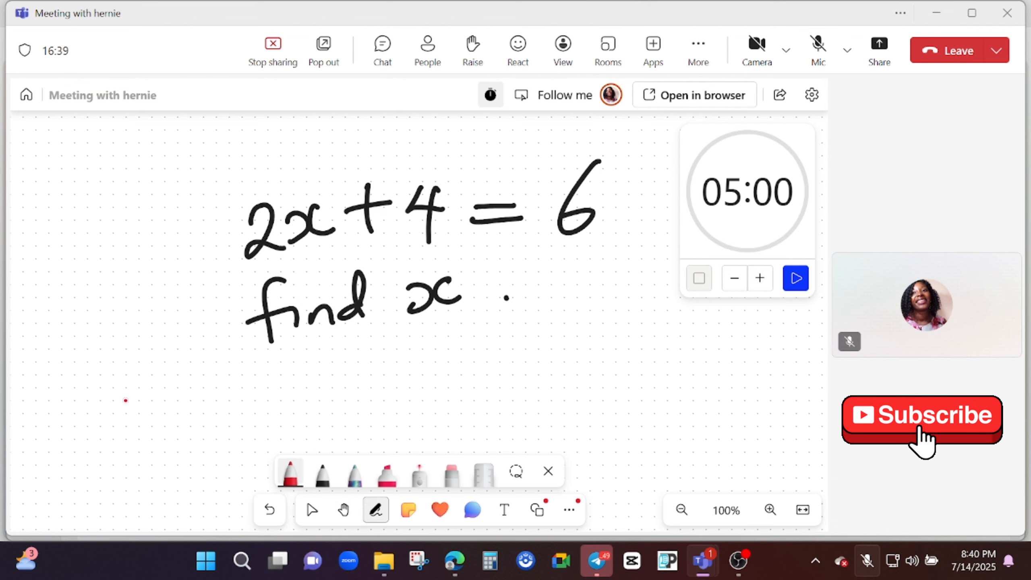
left_click_drag(178, 392, 177, 404)
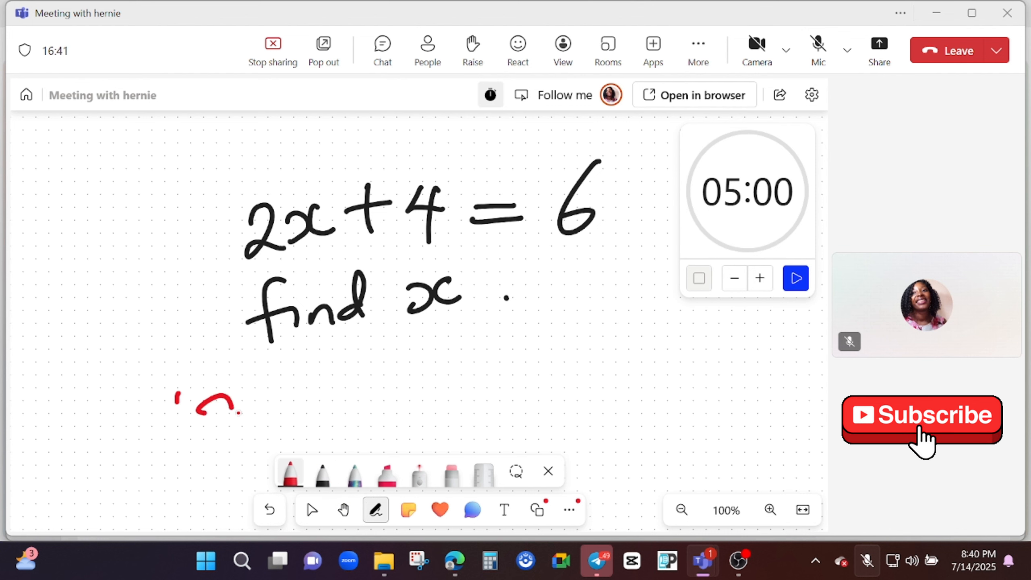
left_click_drag(239, 413, 391, 356)
left_click(323, 473)
left_click_drag(386, 405, 594, 367)
left_click(355, 473)
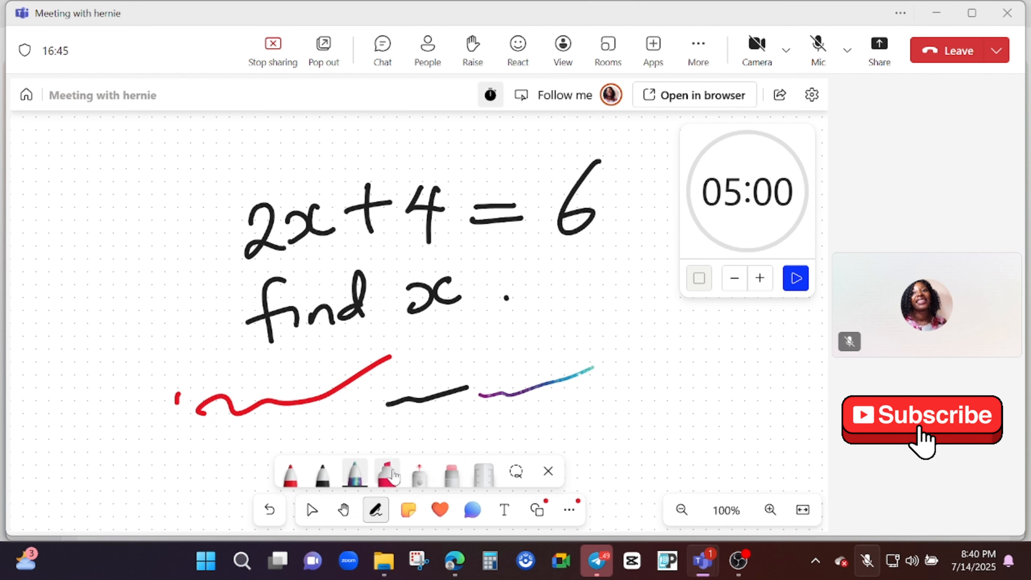
Draw a thick pink highlighter stroke beside the multicolour line, and trace a red laser pointer line above the equation.
left_click(389, 473)
left_click(388, 474)
left_click(387, 473)
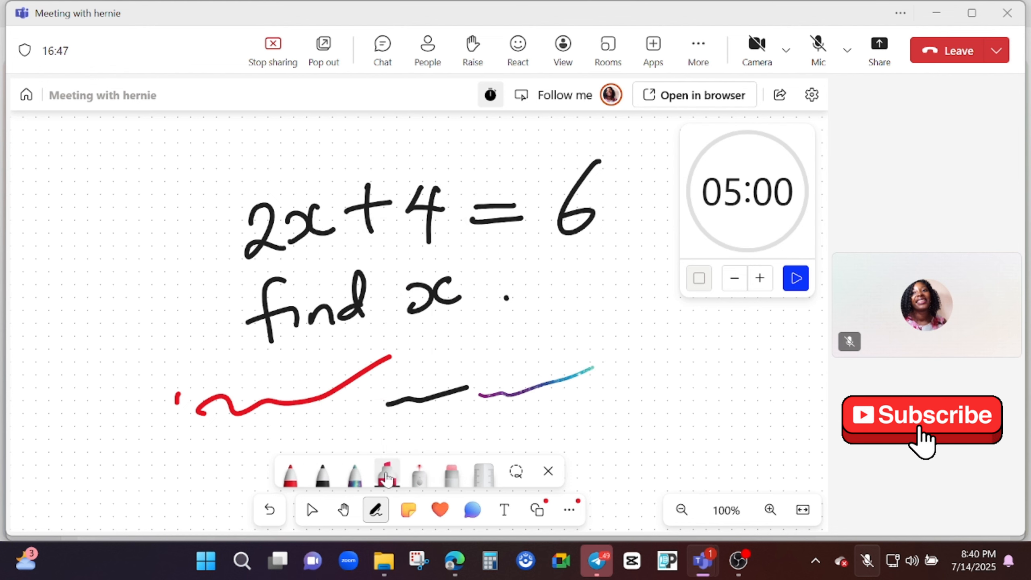
left_click(387, 476)
left_click(445, 321)
mouse_move(609, 415)
left_mouse_down()
mouse_move(651, 388)
mouse_move(792, 338)
left_mouse_up()
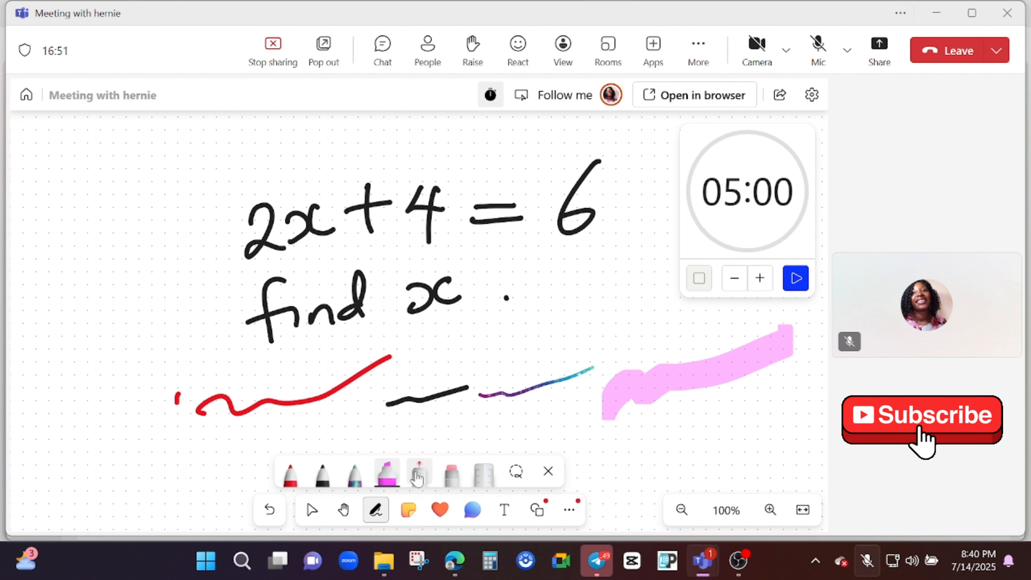
left_click(418, 477)
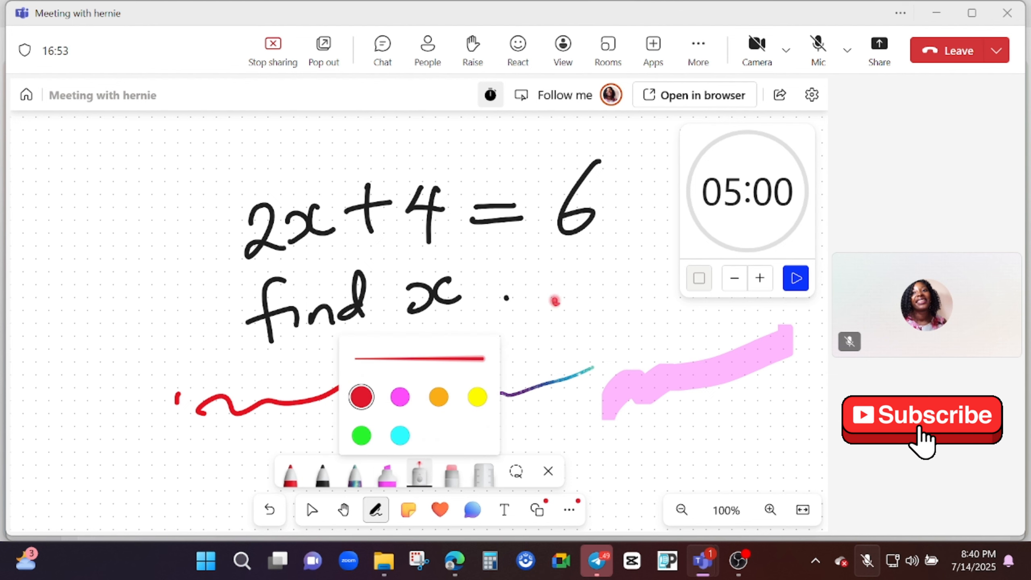
mouse_move(162, 257)
left_mouse_down()
mouse_move(260, 167)
mouse_move(361, 109)
left_mouse_up()
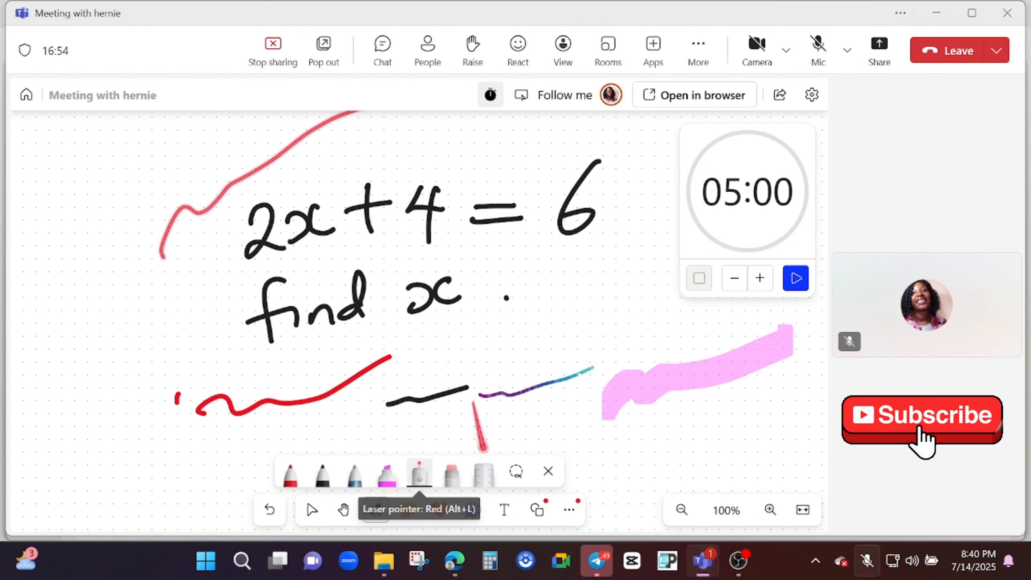
Show the ruler on the whiteboard and hide it again, then activate the lasso selection tool.
left_click(483, 475)
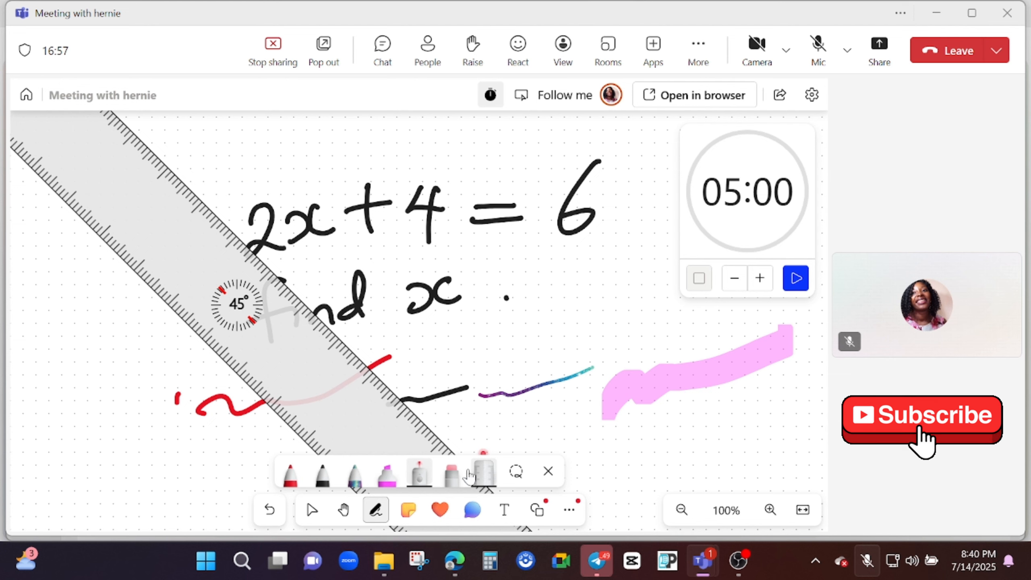
left_click(483, 475)
left_click(485, 476)
left_click(487, 479)
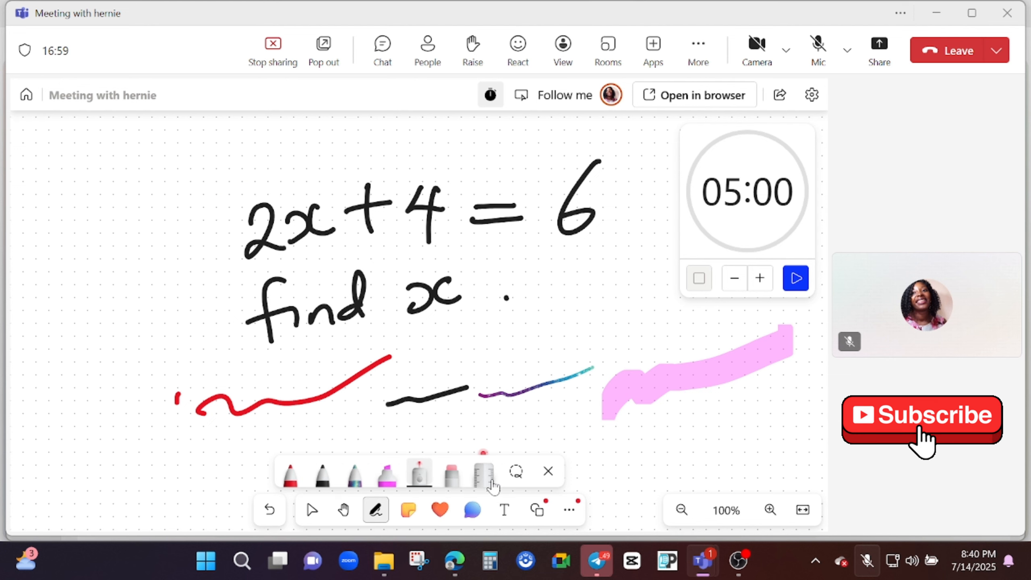
left_click(516, 472)
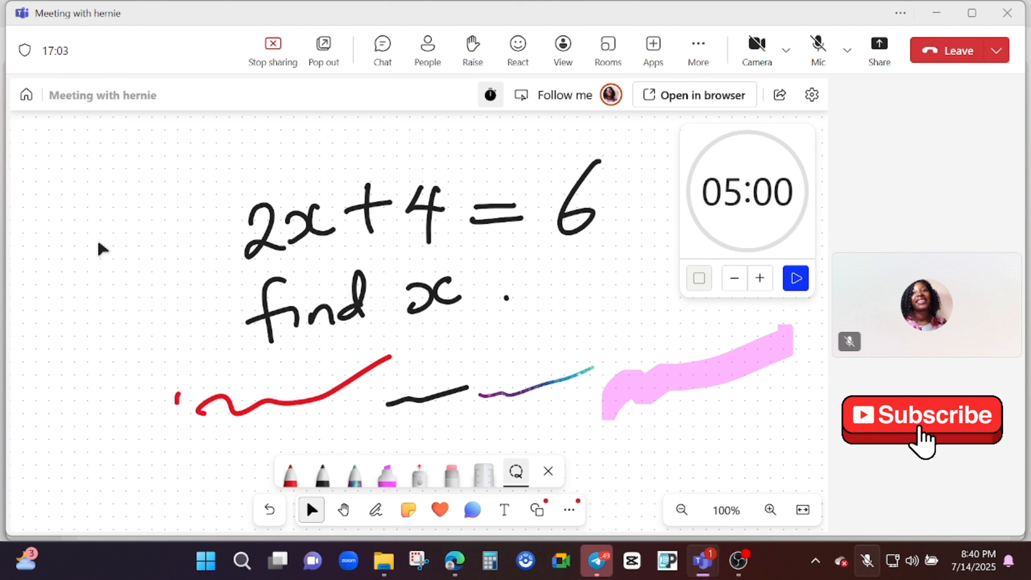
Try lasso selections around the start of the handwritten equation, then exit ink mode.
left_click_drag(102, 249, 270, 165)
left_click_drag(185, 184, 398, 154)
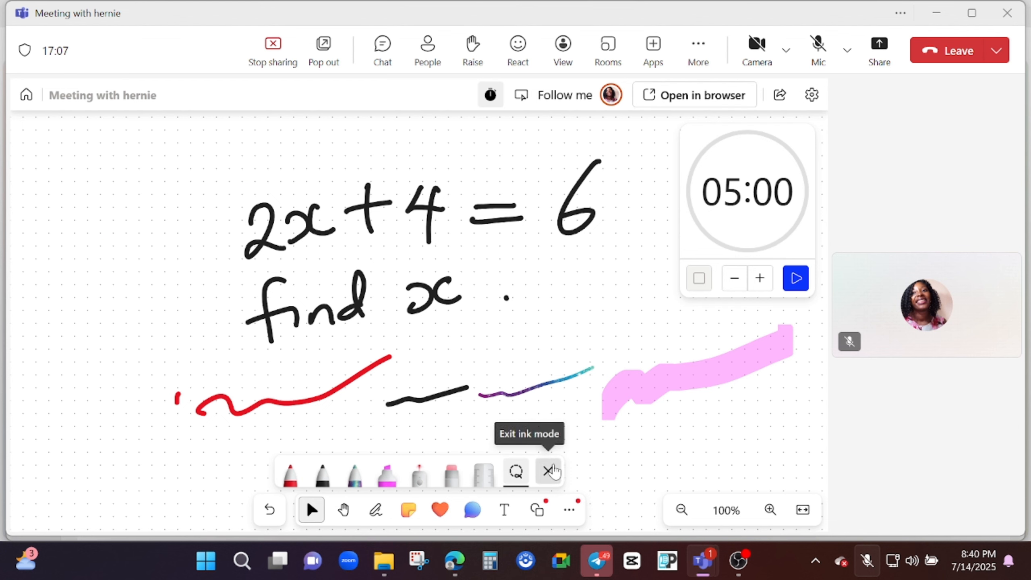
left_click(549, 472)
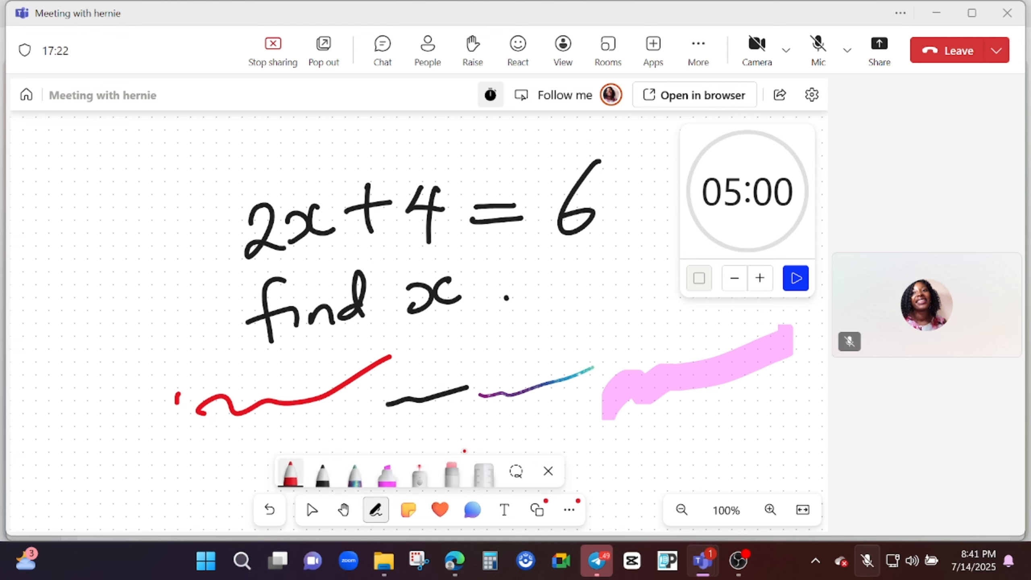
Erase the equation, the written text and all the pen and highlighter strokes with the eraser.
left_click(457, 471)
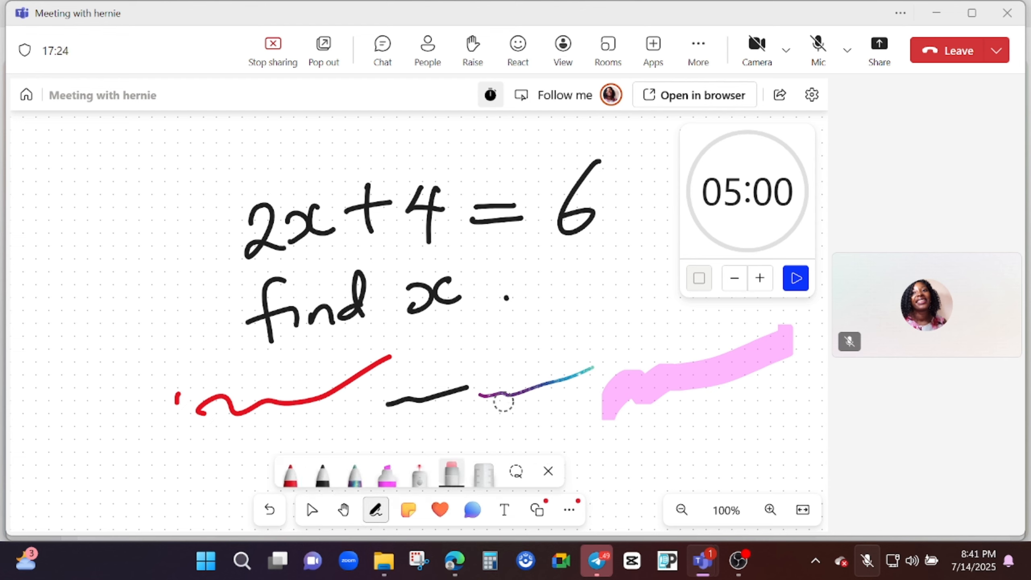
left_click(503, 395)
left_click(426, 398)
left_click(708, 378)
mouse_move(366, 389)
left_mouse_down()
mouse_move(389, 351)
mouse_move(315, 239)
mouse_move(425, 253)
mouse_move(204, 396)
left_mouse_up()
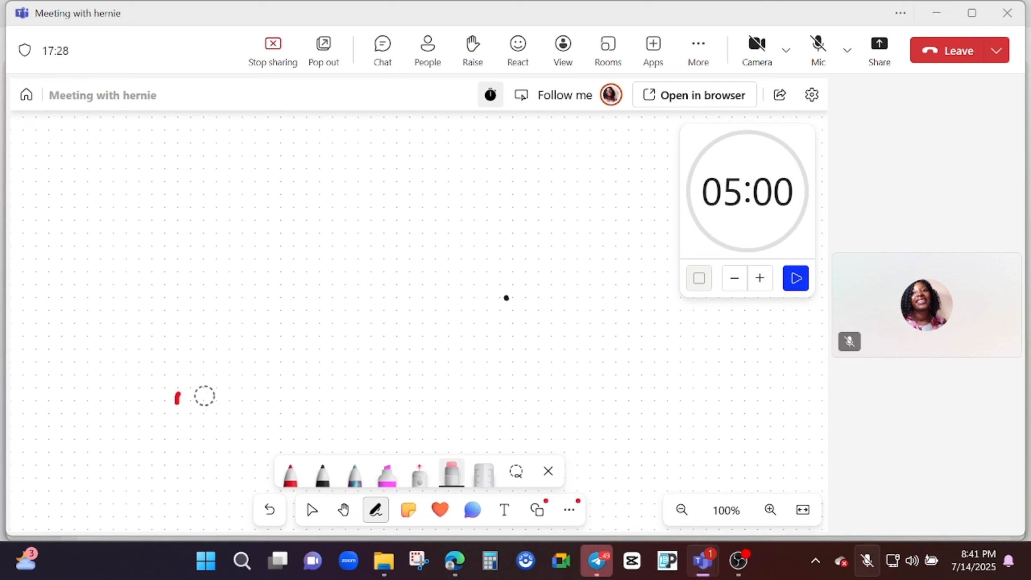
Add a yellow sticky note beside the timer with the text "dddd" and shift it slightly away from the timer.
left_click(408, 511)
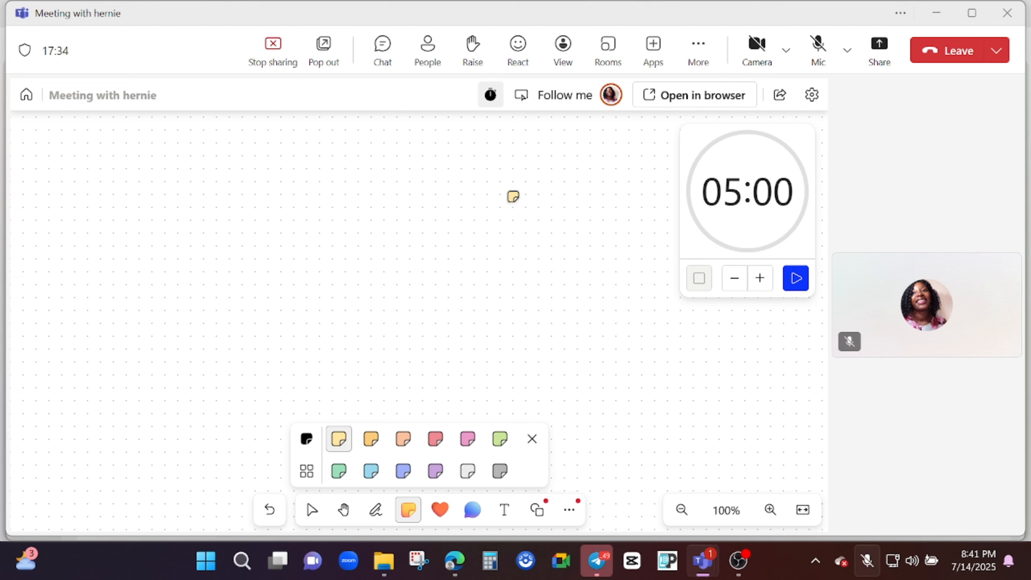
left_click(532, 277)
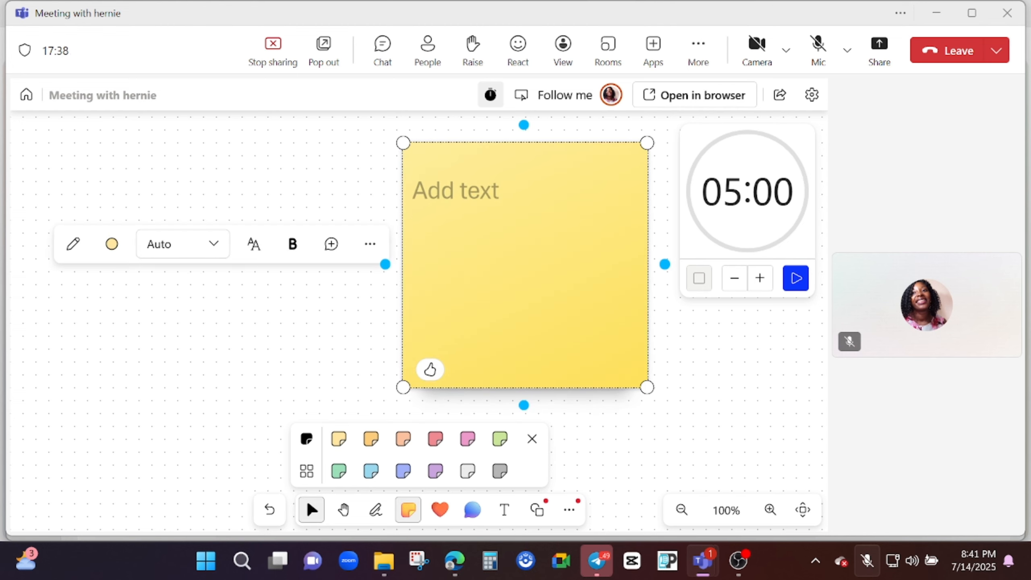
left_click(413, 191)
type("dddd")
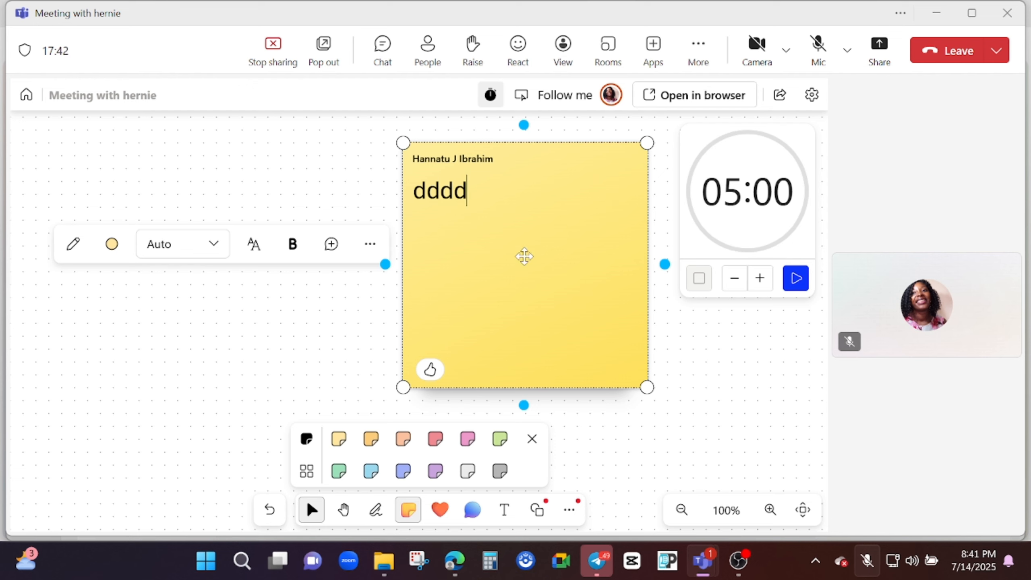
left_click(535, 344)
left_click(691, 367)
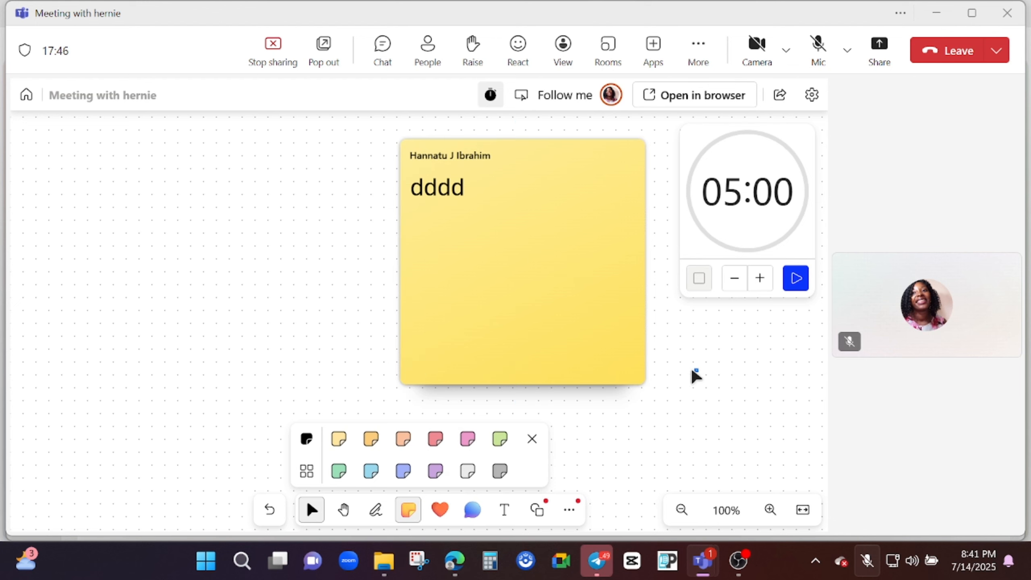
left_click_drag(602, 359, 593, 356)
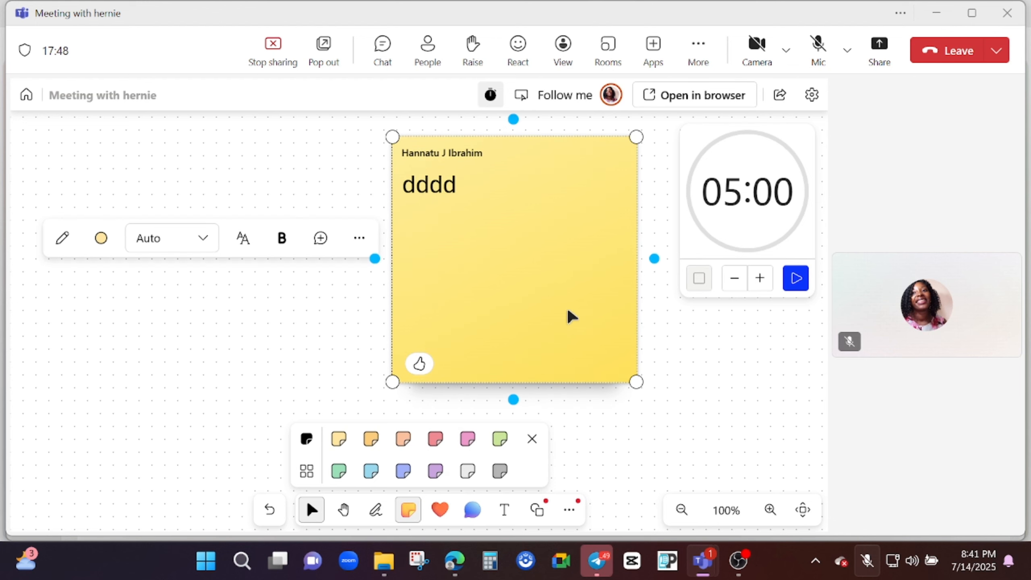
Clear the whiteboard canvas of all content and close the sticky note colour choices.
right_click(590, 329)
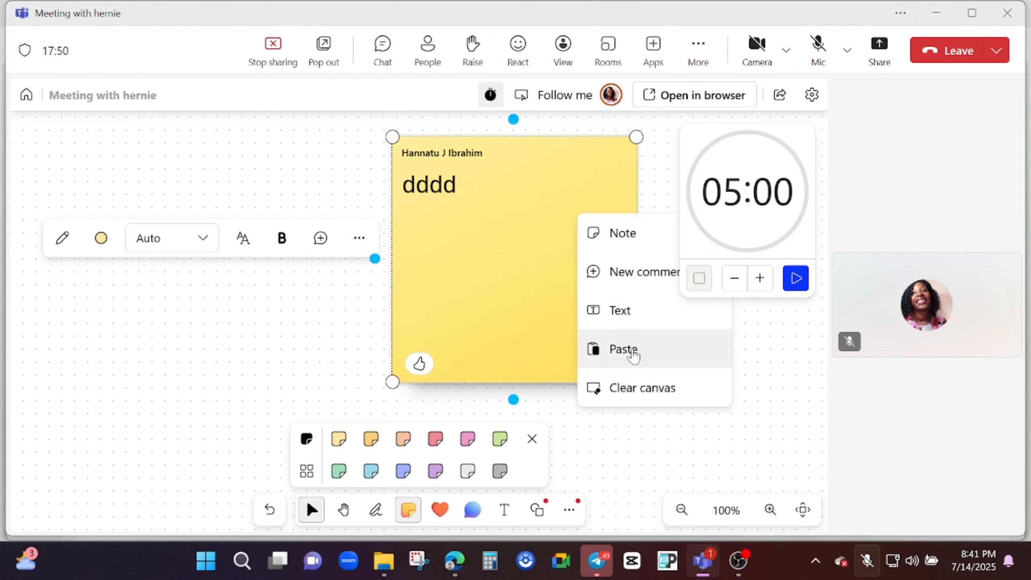
left_click(634, 386)
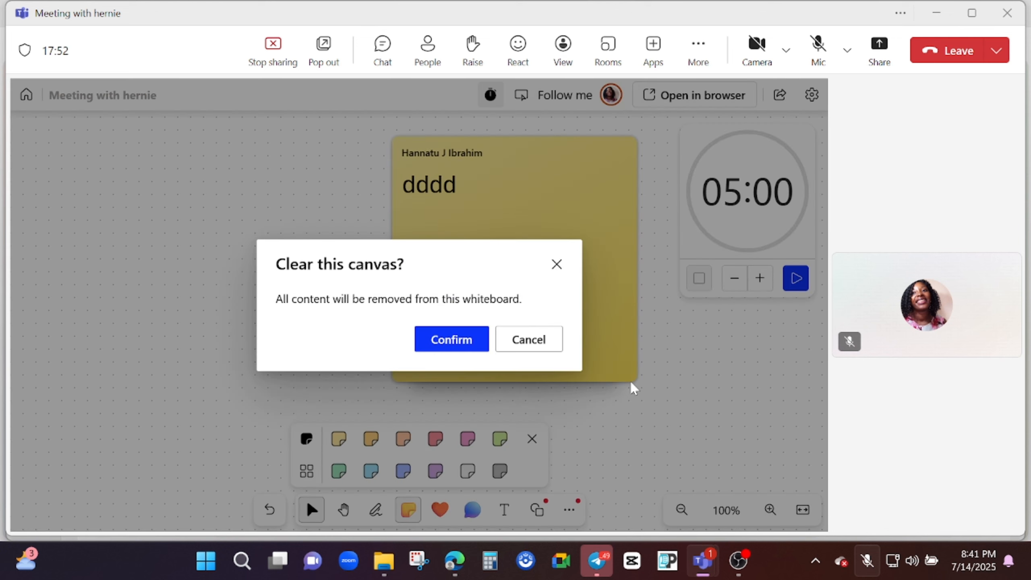
left_click(476, 340)
left_click(543, 439)
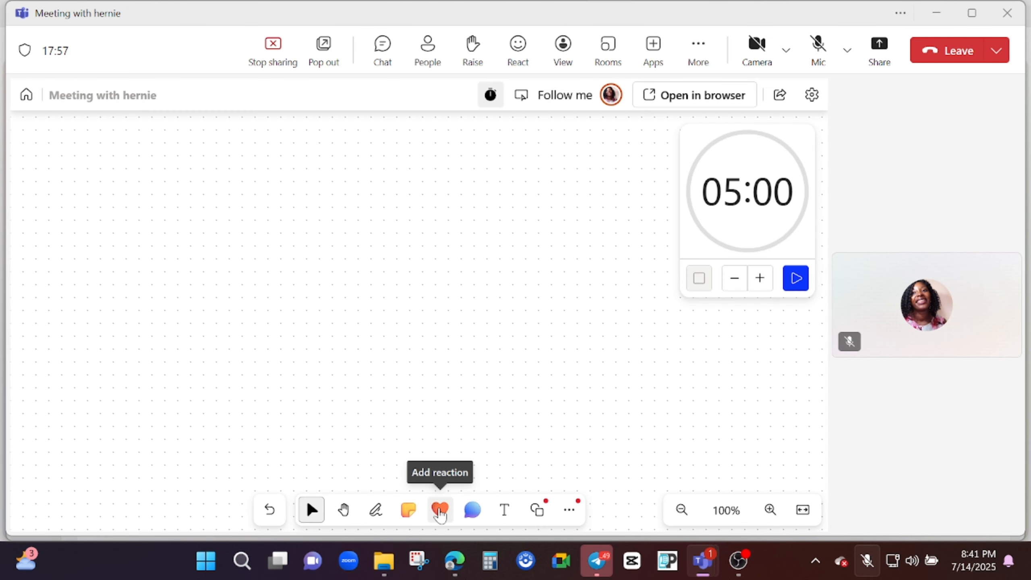
Place four star reactions around the middle of the whiteboard and close the reaction choices.
left_click(443, 510)
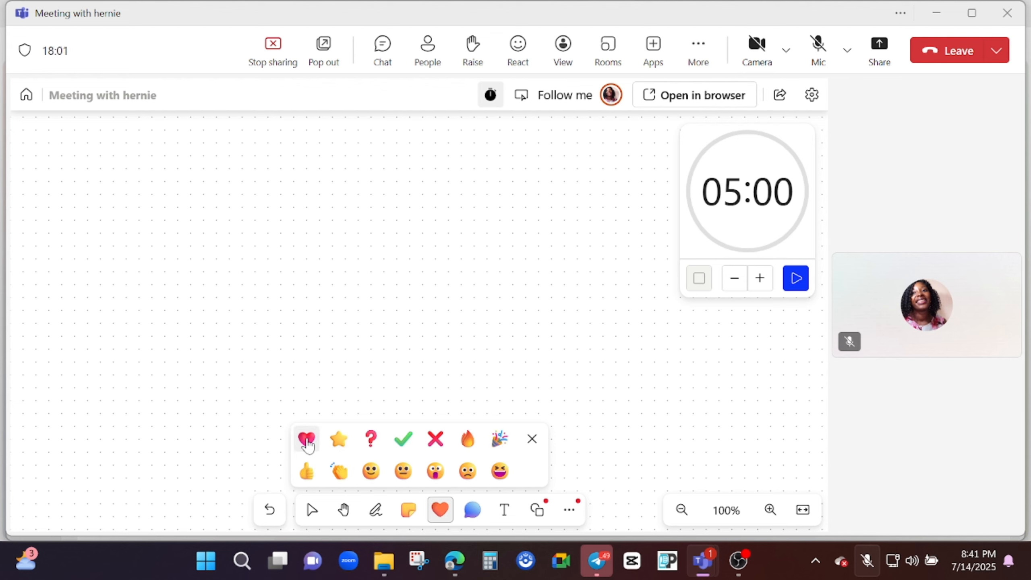
left_click(341, 440)
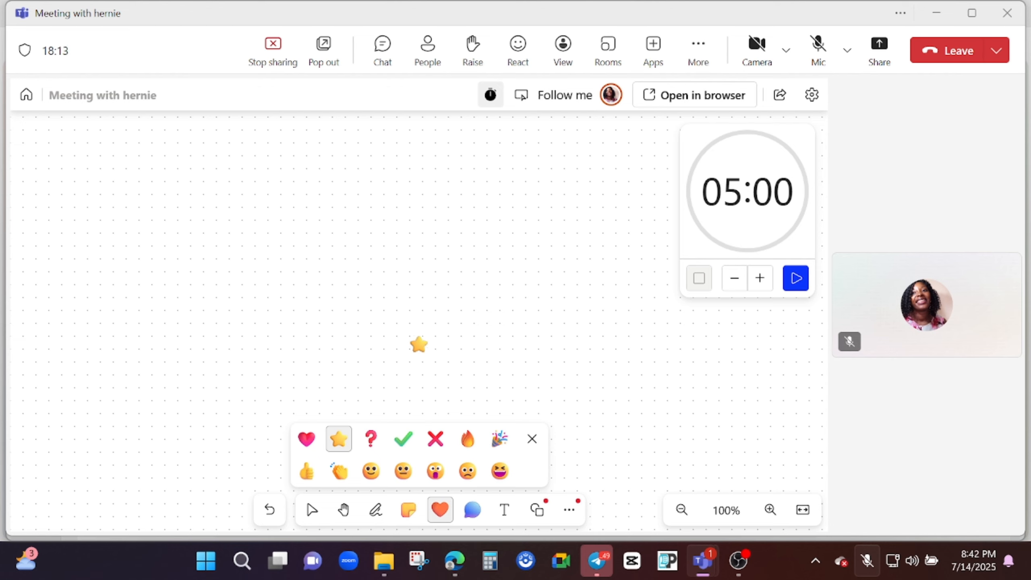
left_click(418, 345)
left_click(483, 302)
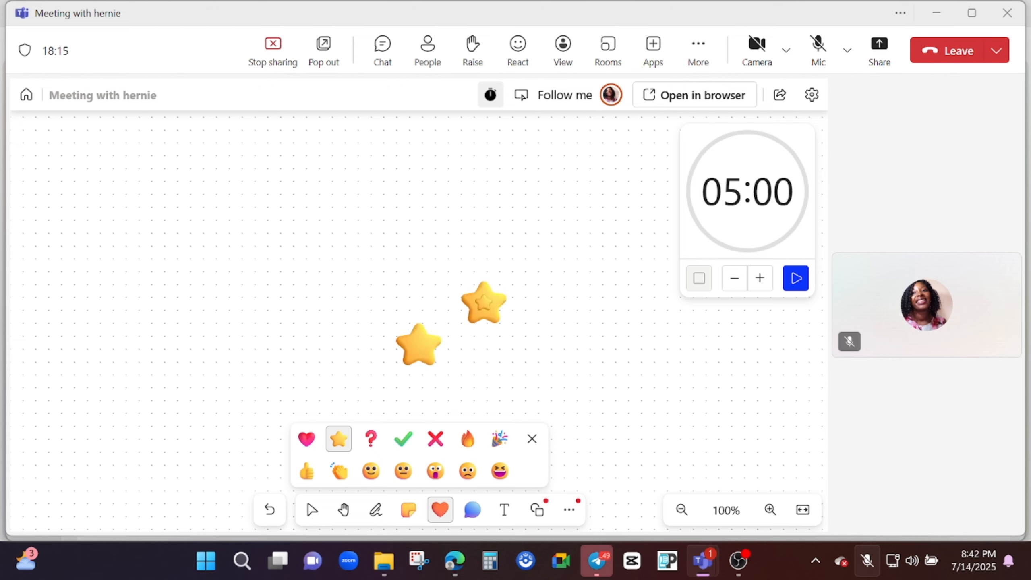
left_click(453, 234)
left_click(530, 222)
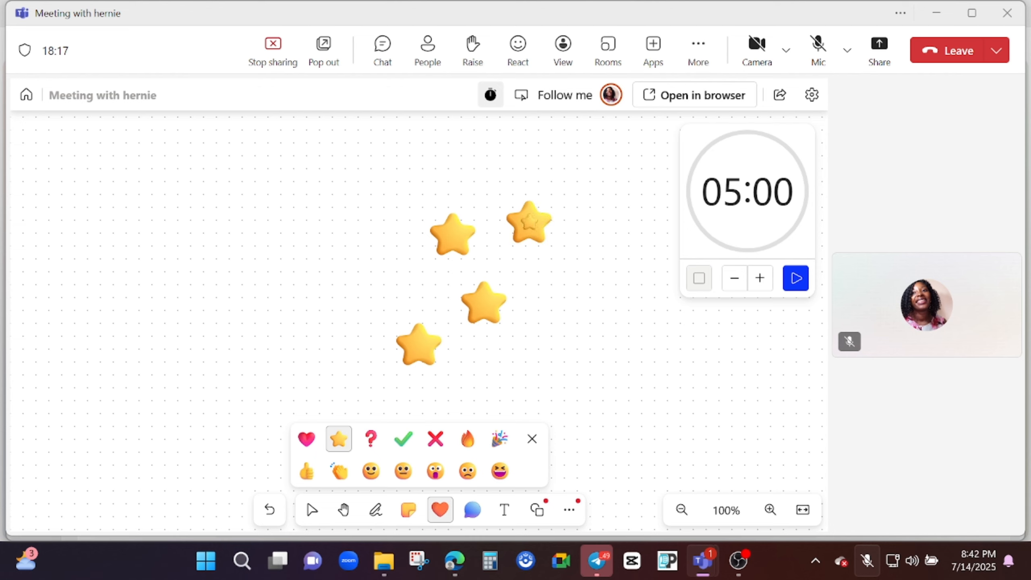
left_click(535, 439)
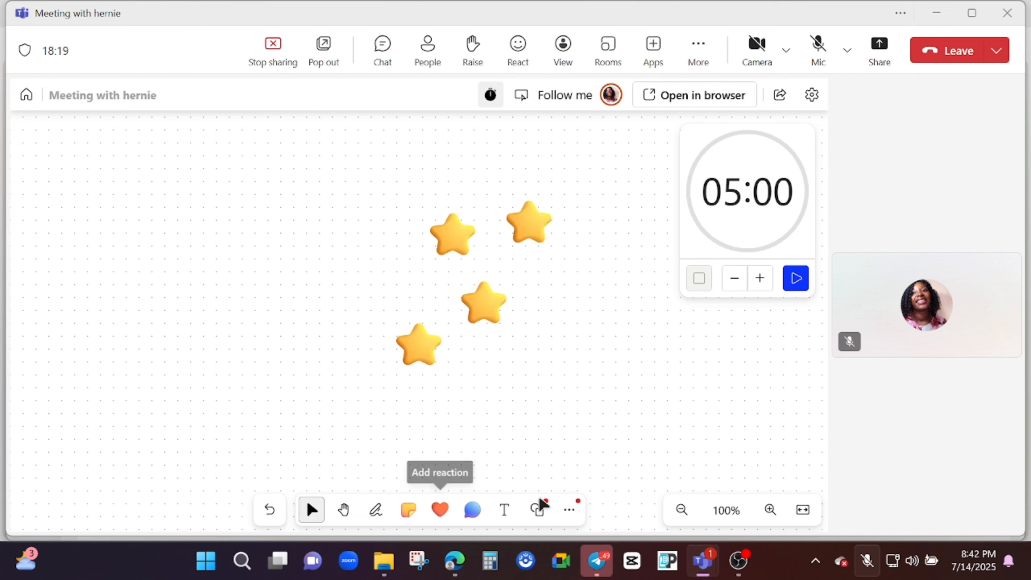
Turn the comment tool on and off, then add a blue circle with the text "hhhhh" beside the stars at 50% zoom.
left_click(474, 511)
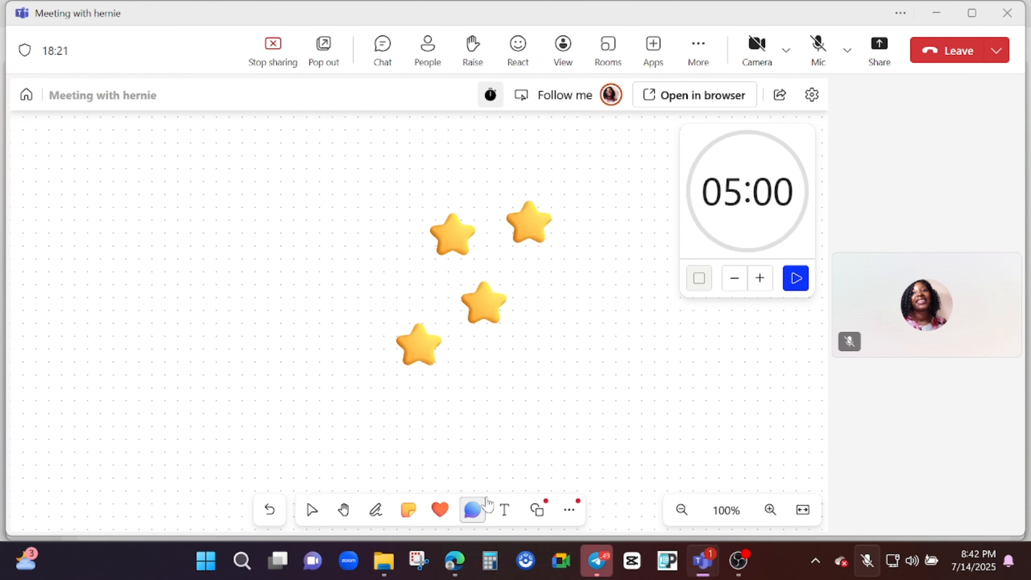
left_click(466, 516)
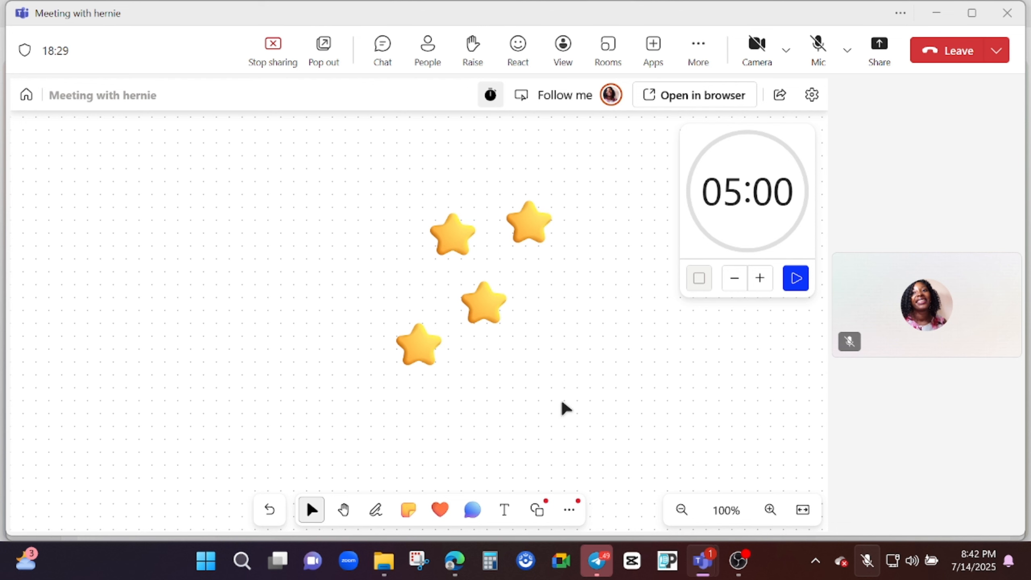
scroll(556, 325, "down", 4)
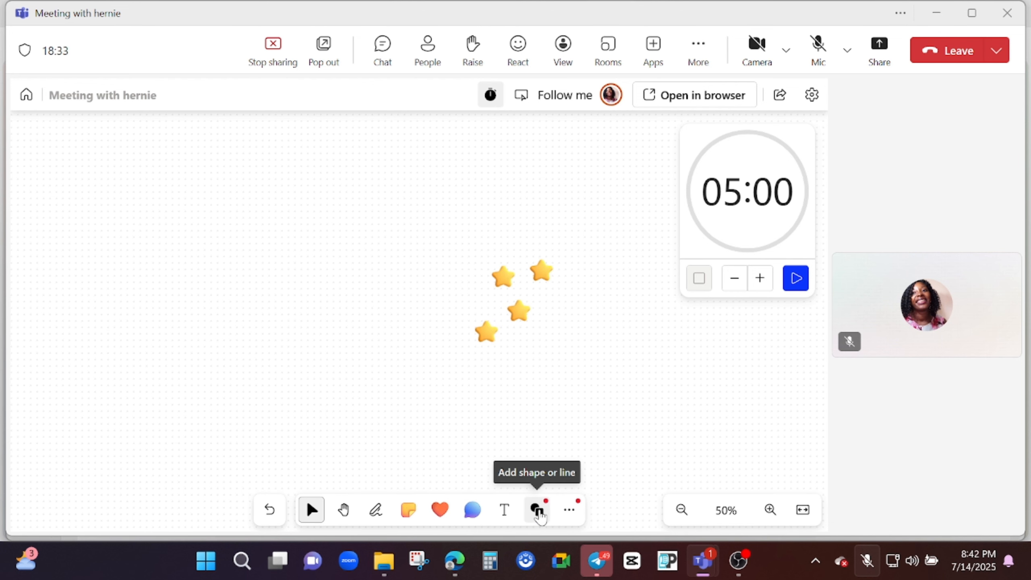
left_click(537, 511)
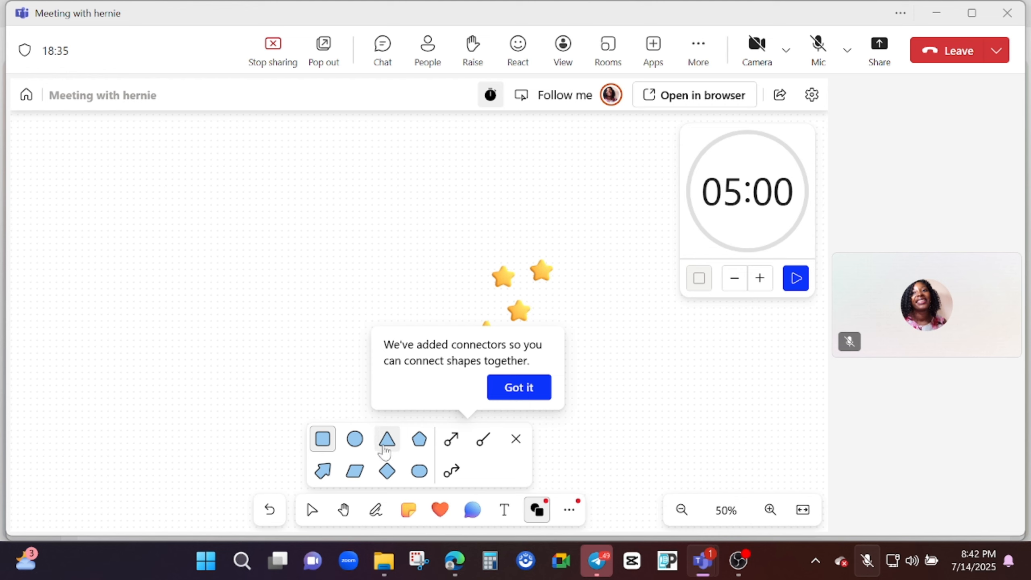
left_click(355, 443)
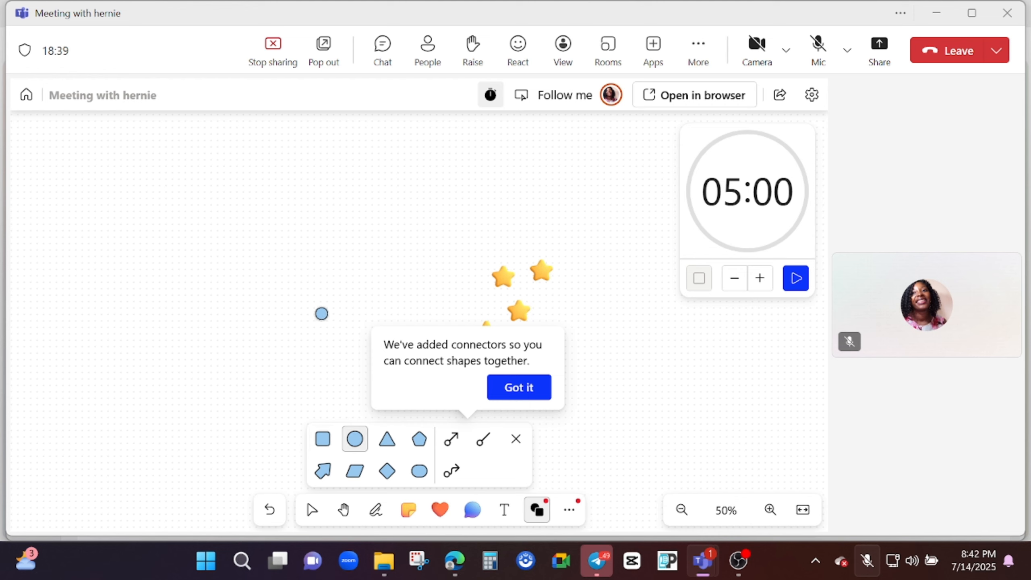
left_click(321, 312)
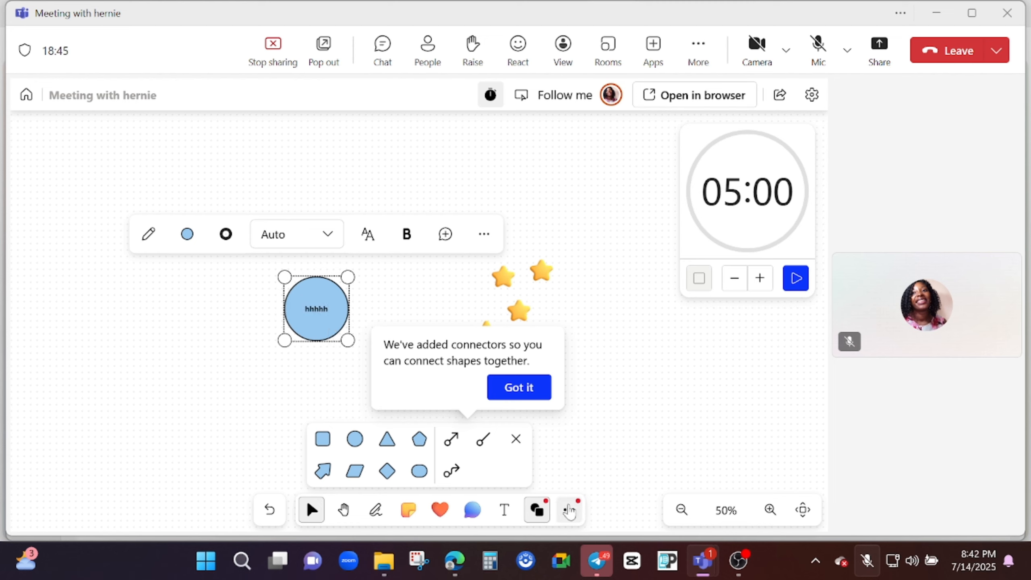
Show the whiteboard's additional insert options, such as templates, images and documents, and close them again.
left_click(570, 513)
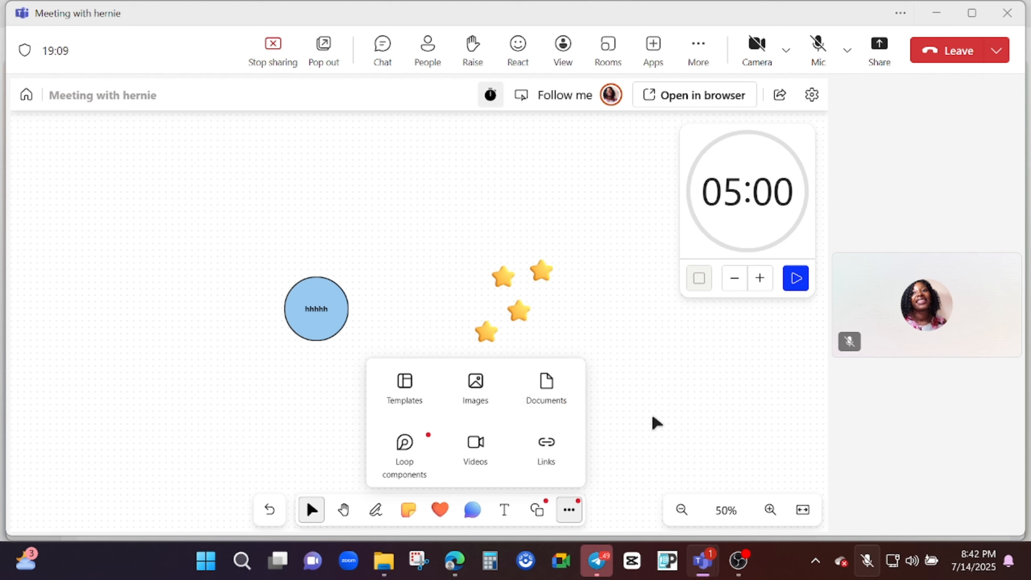
left_click(670, 438)
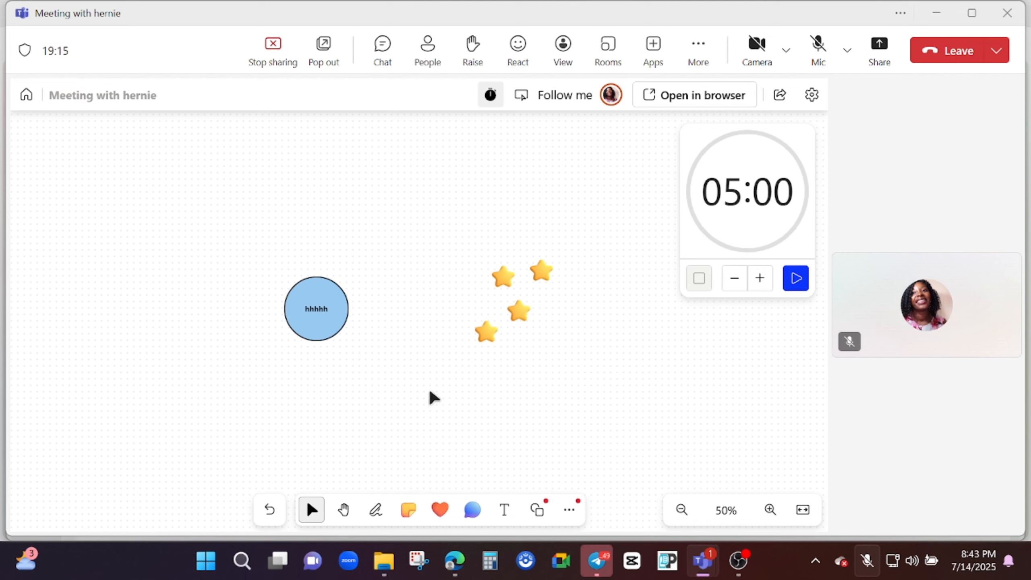
Clear the circle and stars from the canvas, then stop sharing the whiteboard.
right_click(454, 332)
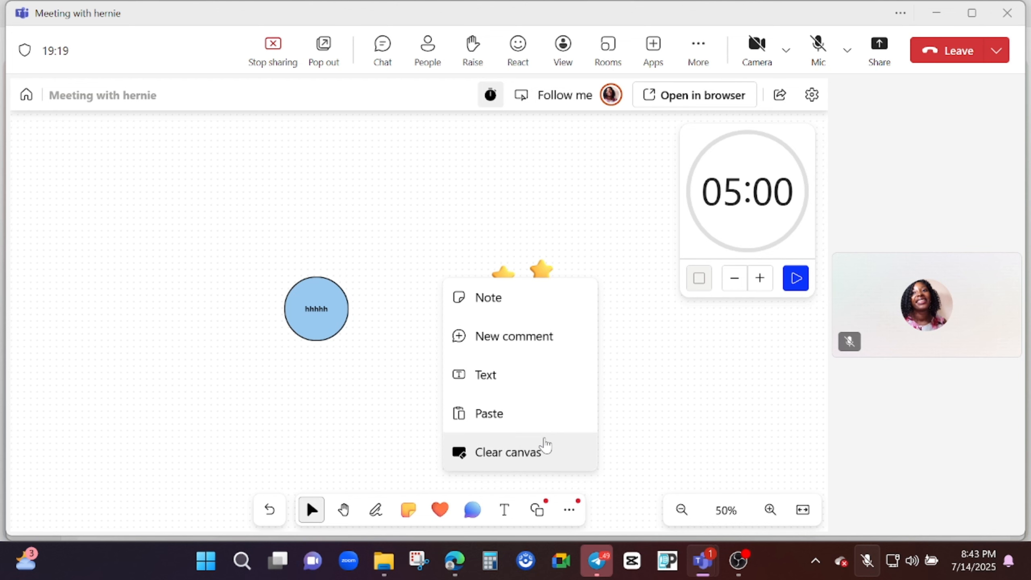
left_click(545, 456)
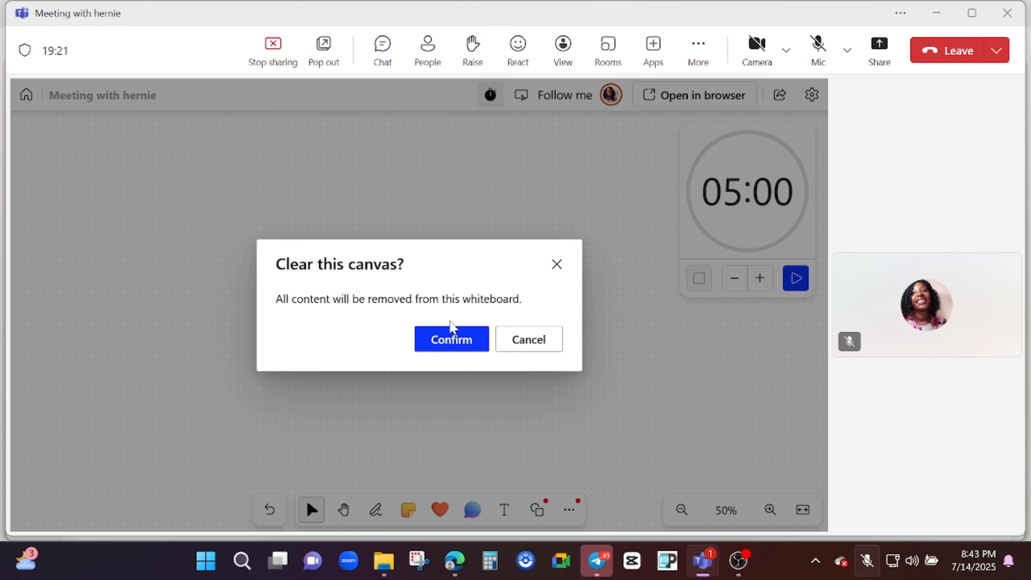
left_click(452, 339)
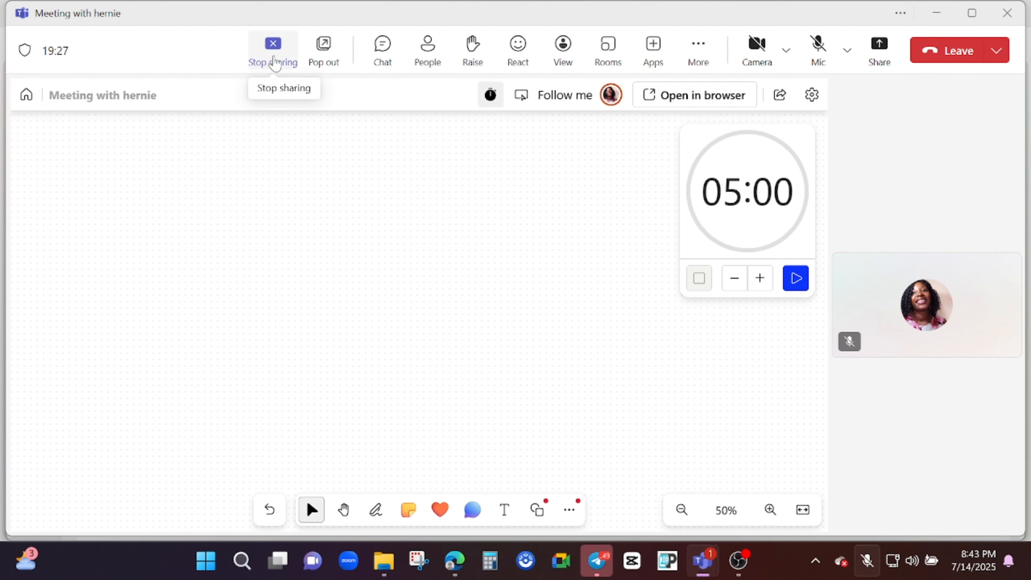
left_click(274, 61)
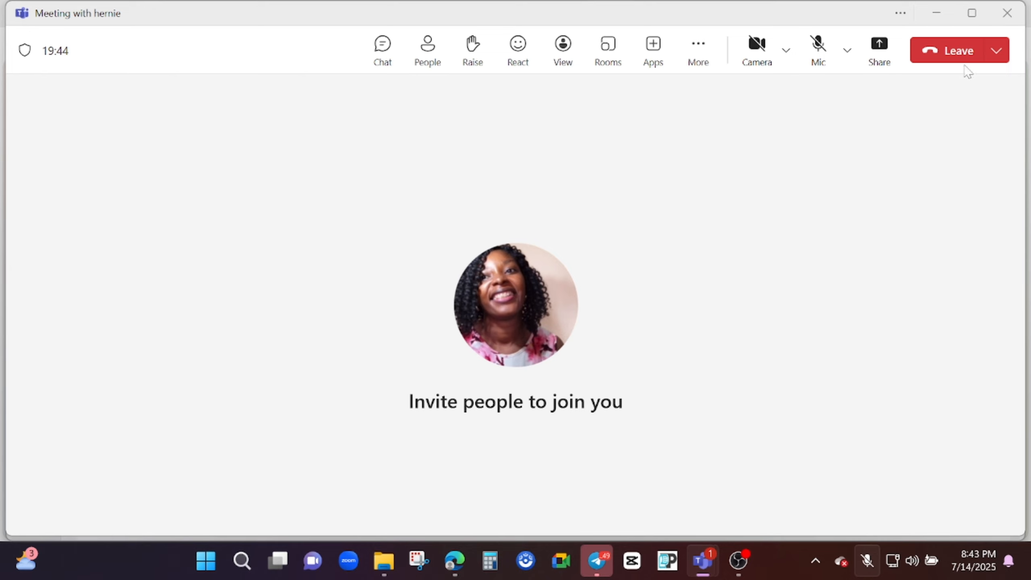
Show the choices for leaving or ending the meeting.
left_click(997, 52)
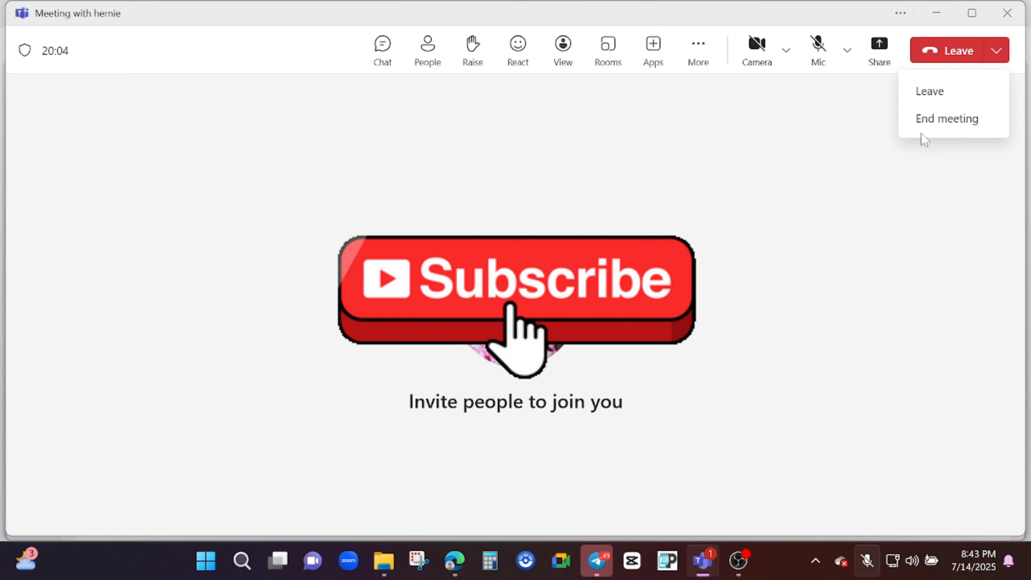
double_click(983, 132)
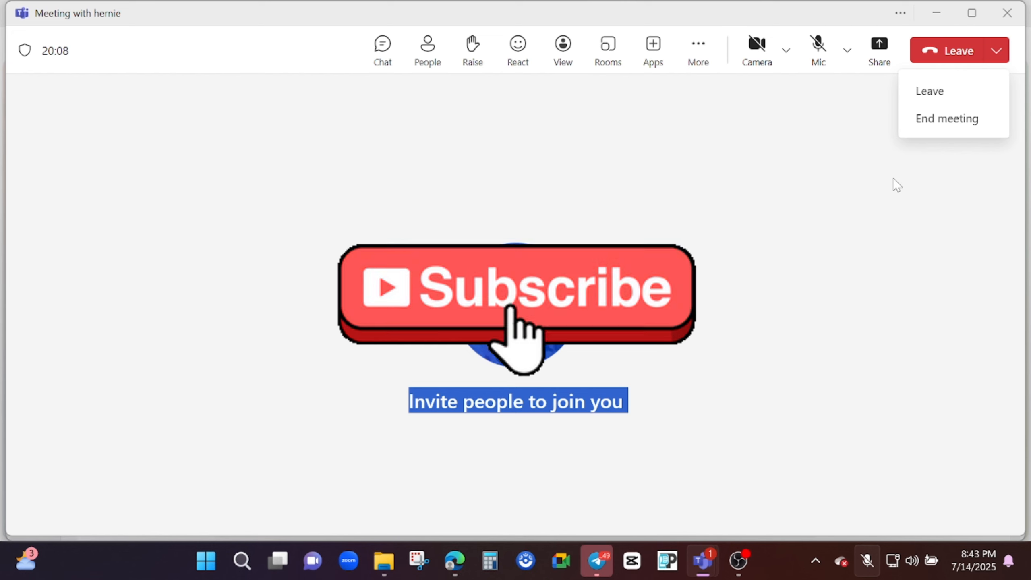
left_click(947, 111)
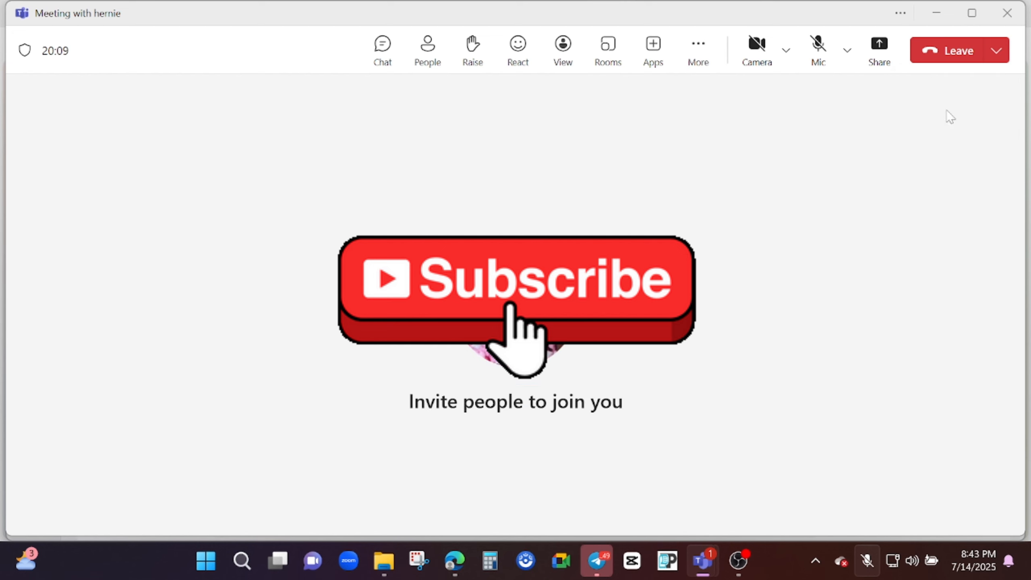
left_click(996, 50)
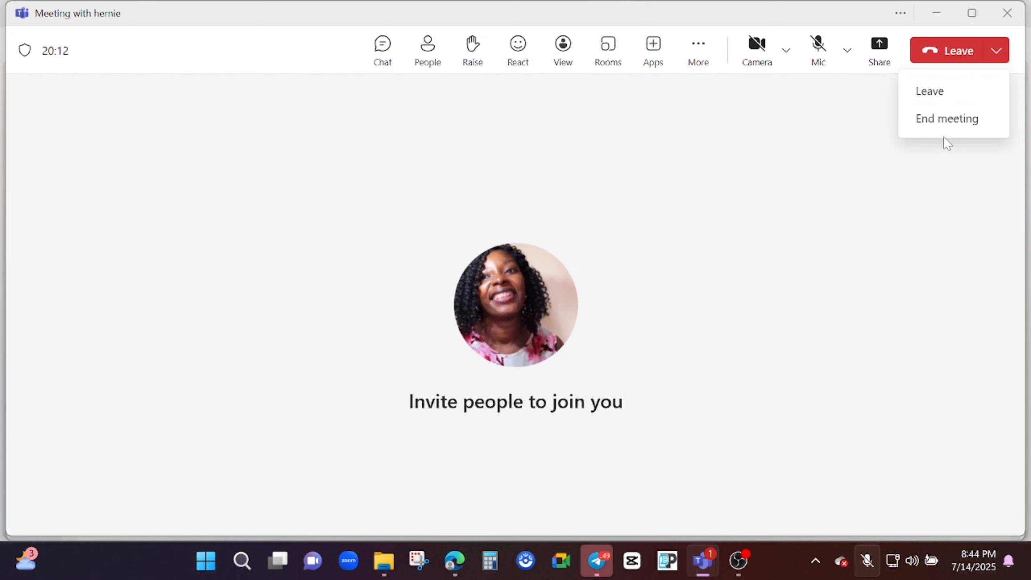